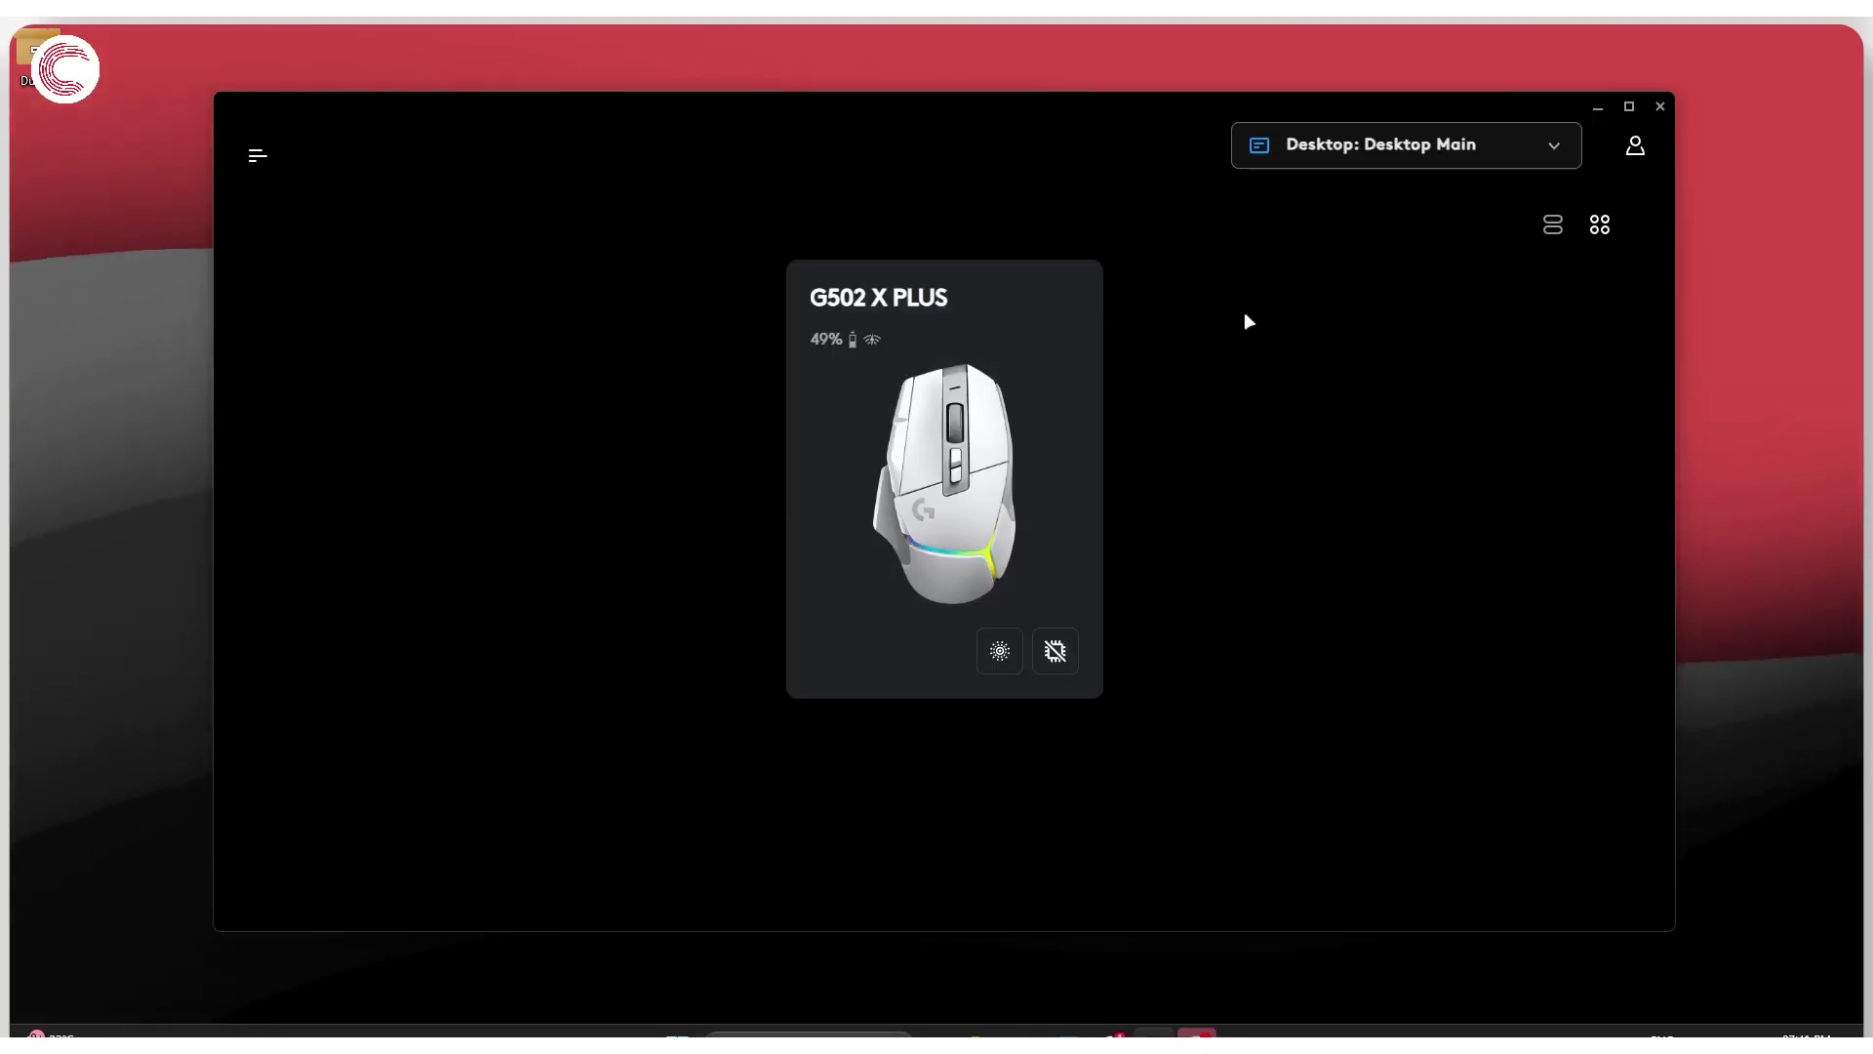
# Compare the list-row and card layouts of the G502 X PLUS on the home screen
pyautogui.click(1551, 226)
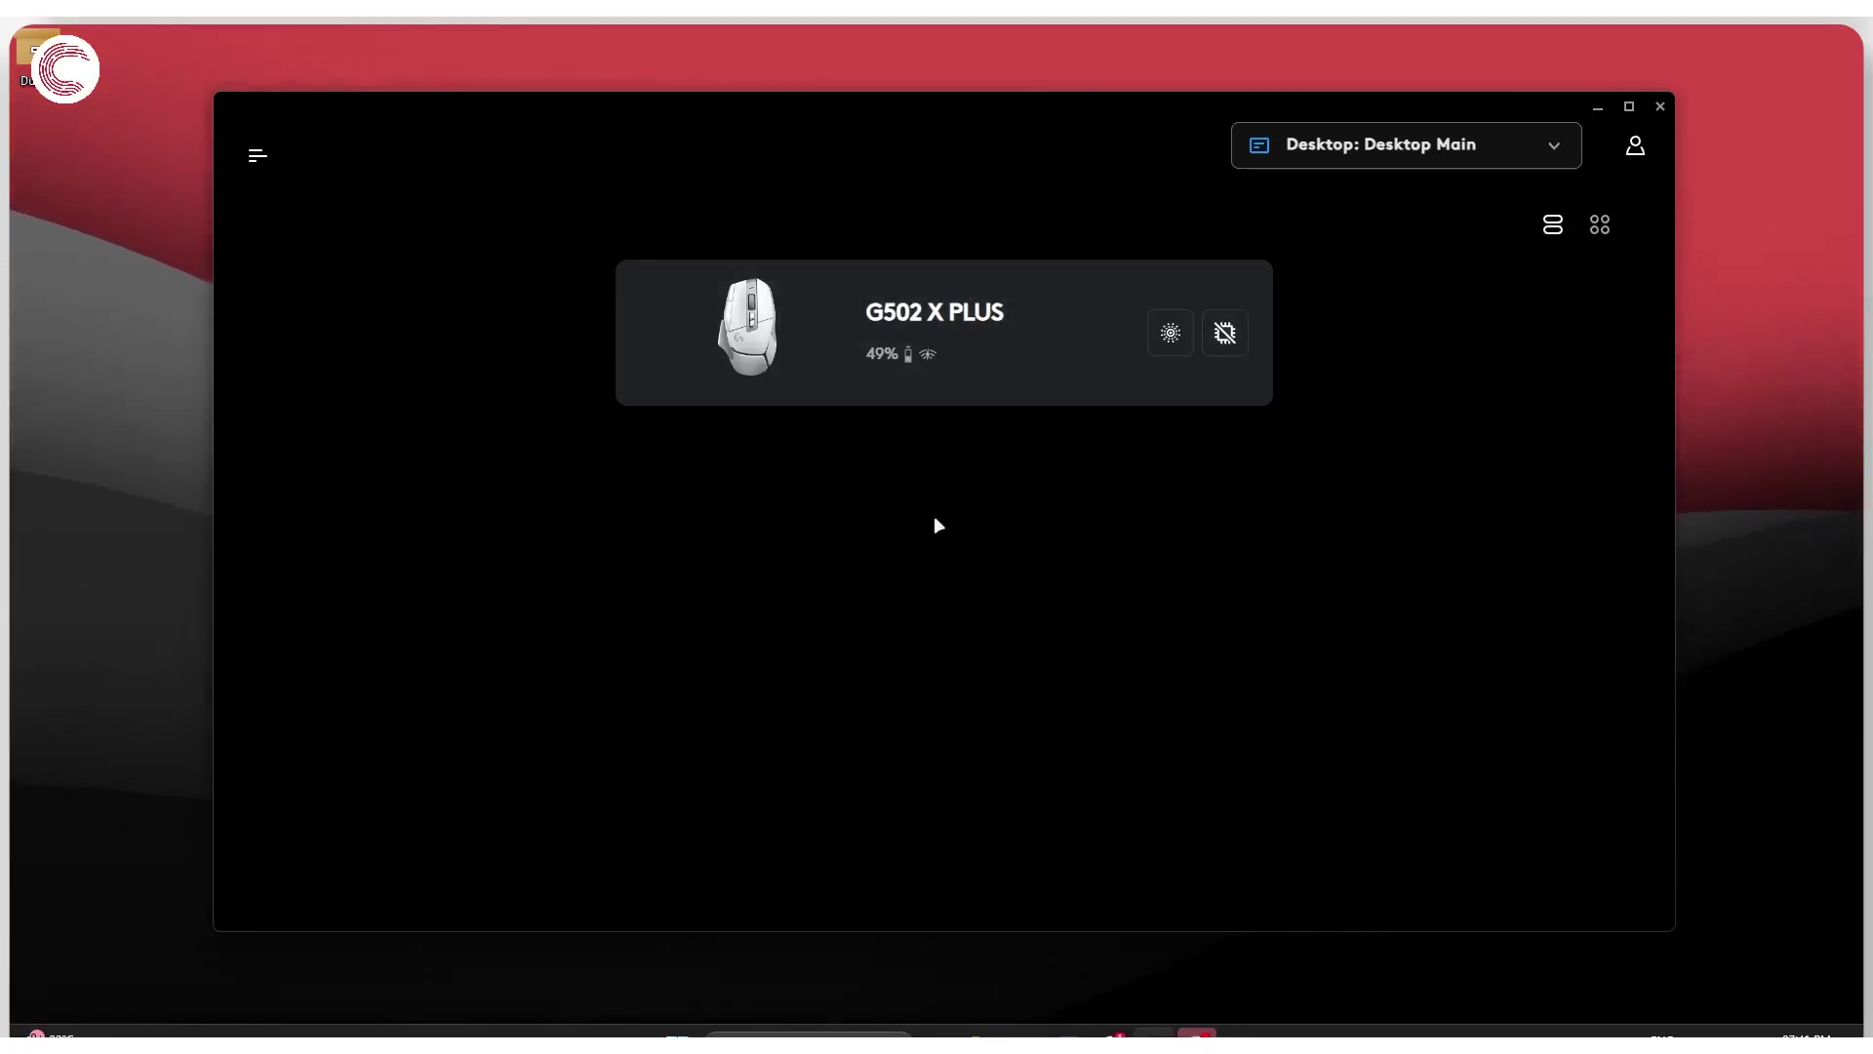
pyautogui.click(1599, 225)
pyautogui.click(1552, 226)
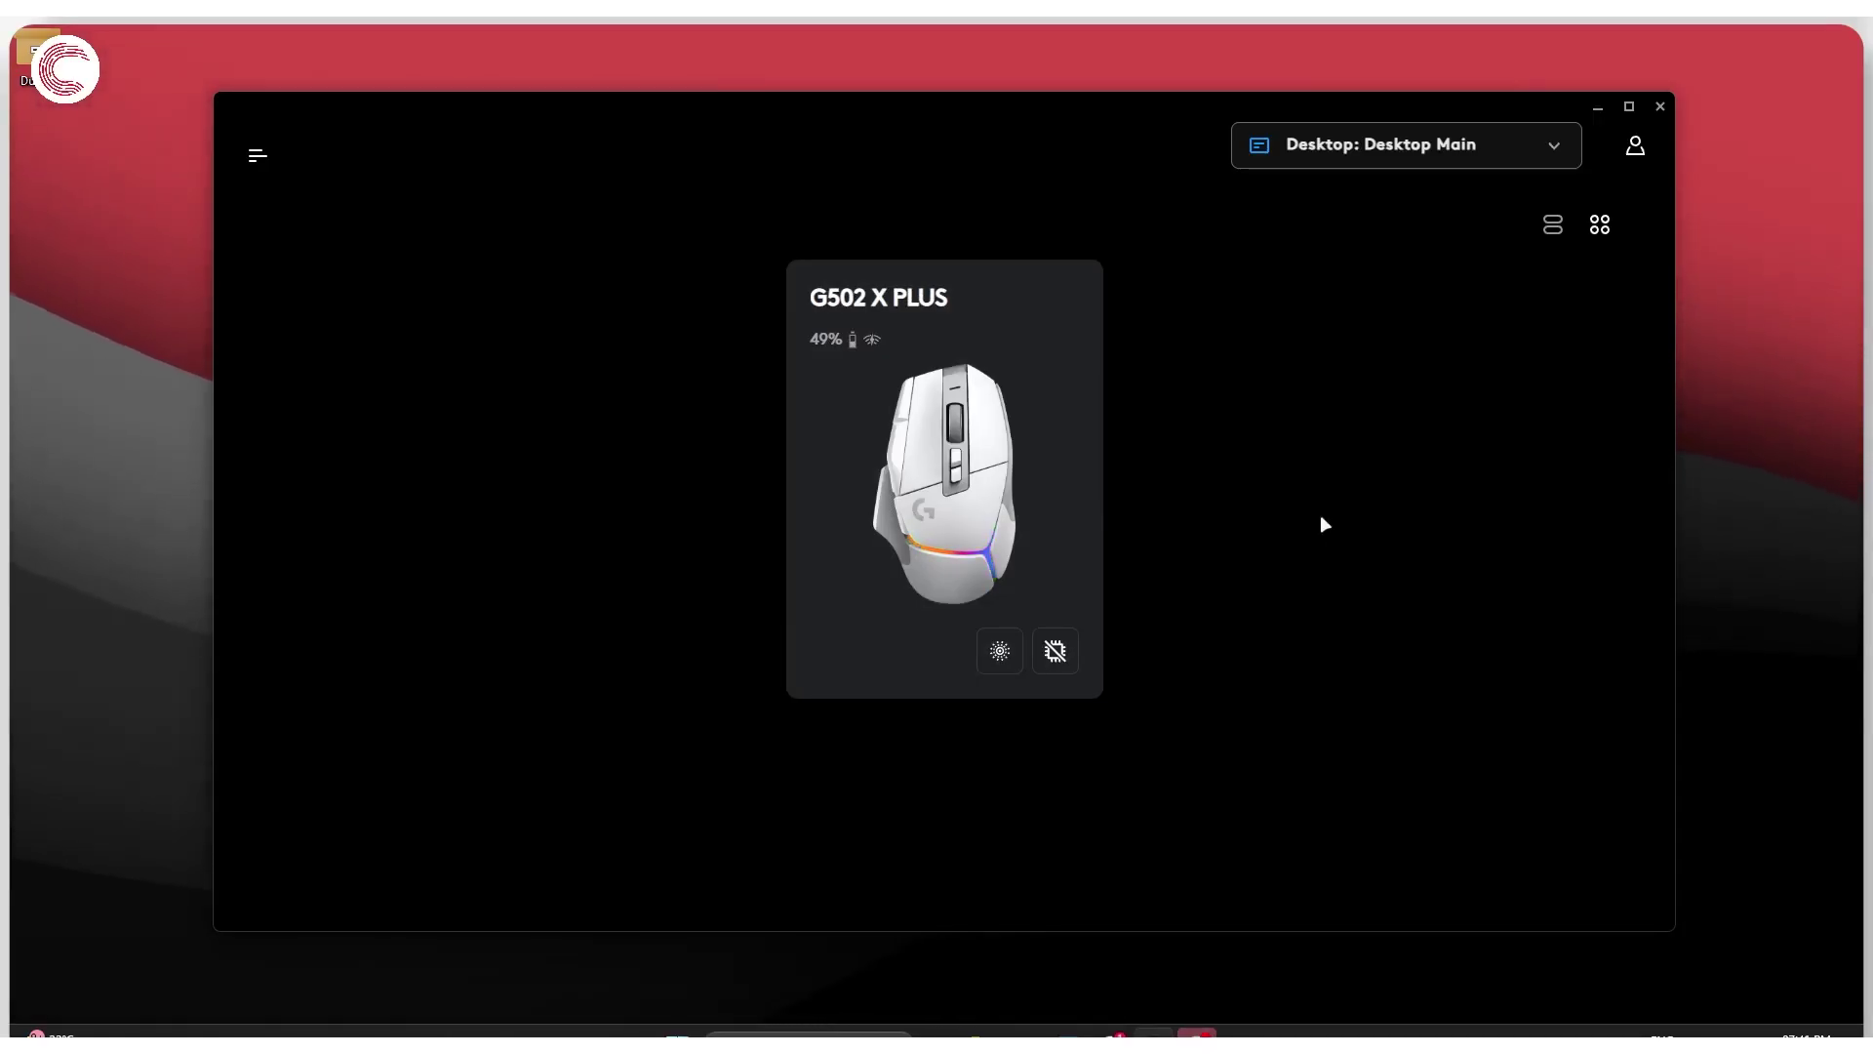
# Open the G502 X PLUS page and view its DPI, Assignments, then LIGHTSYNC lighting
pyautogui.click(959, 465)
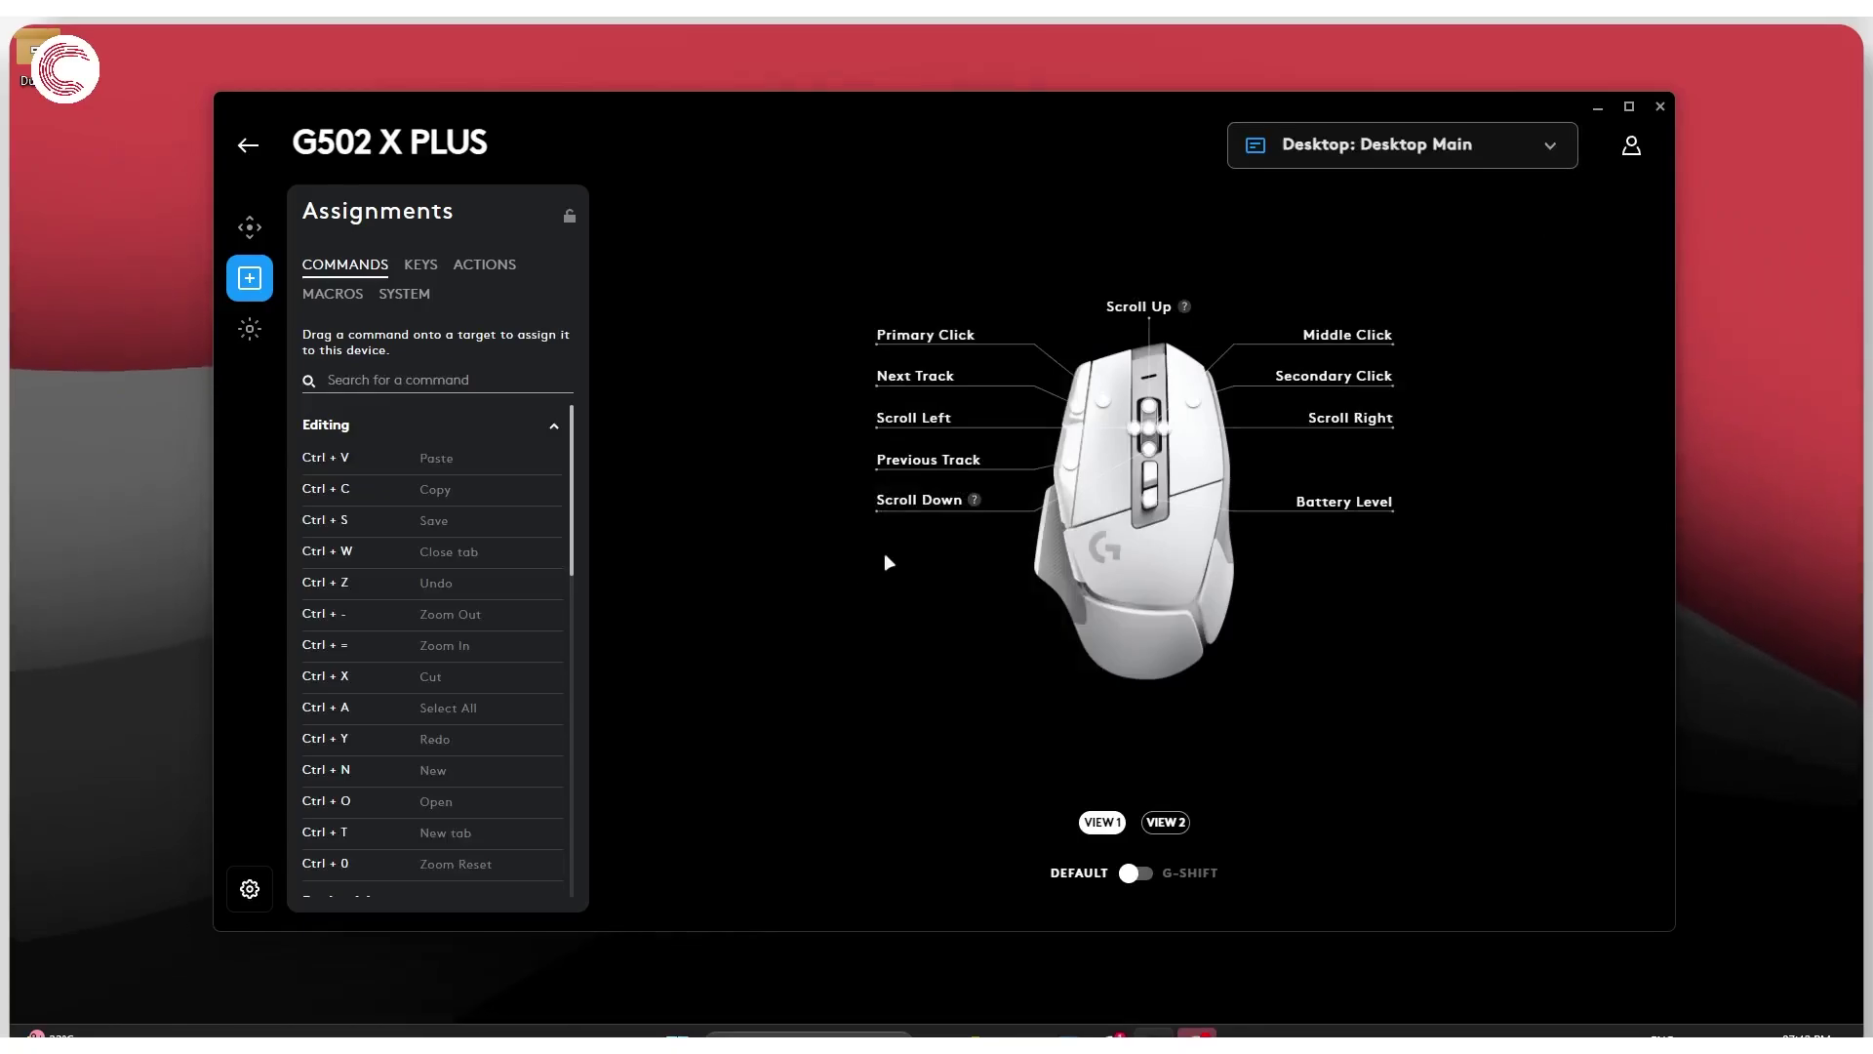
pyautogui.click(250, 226)
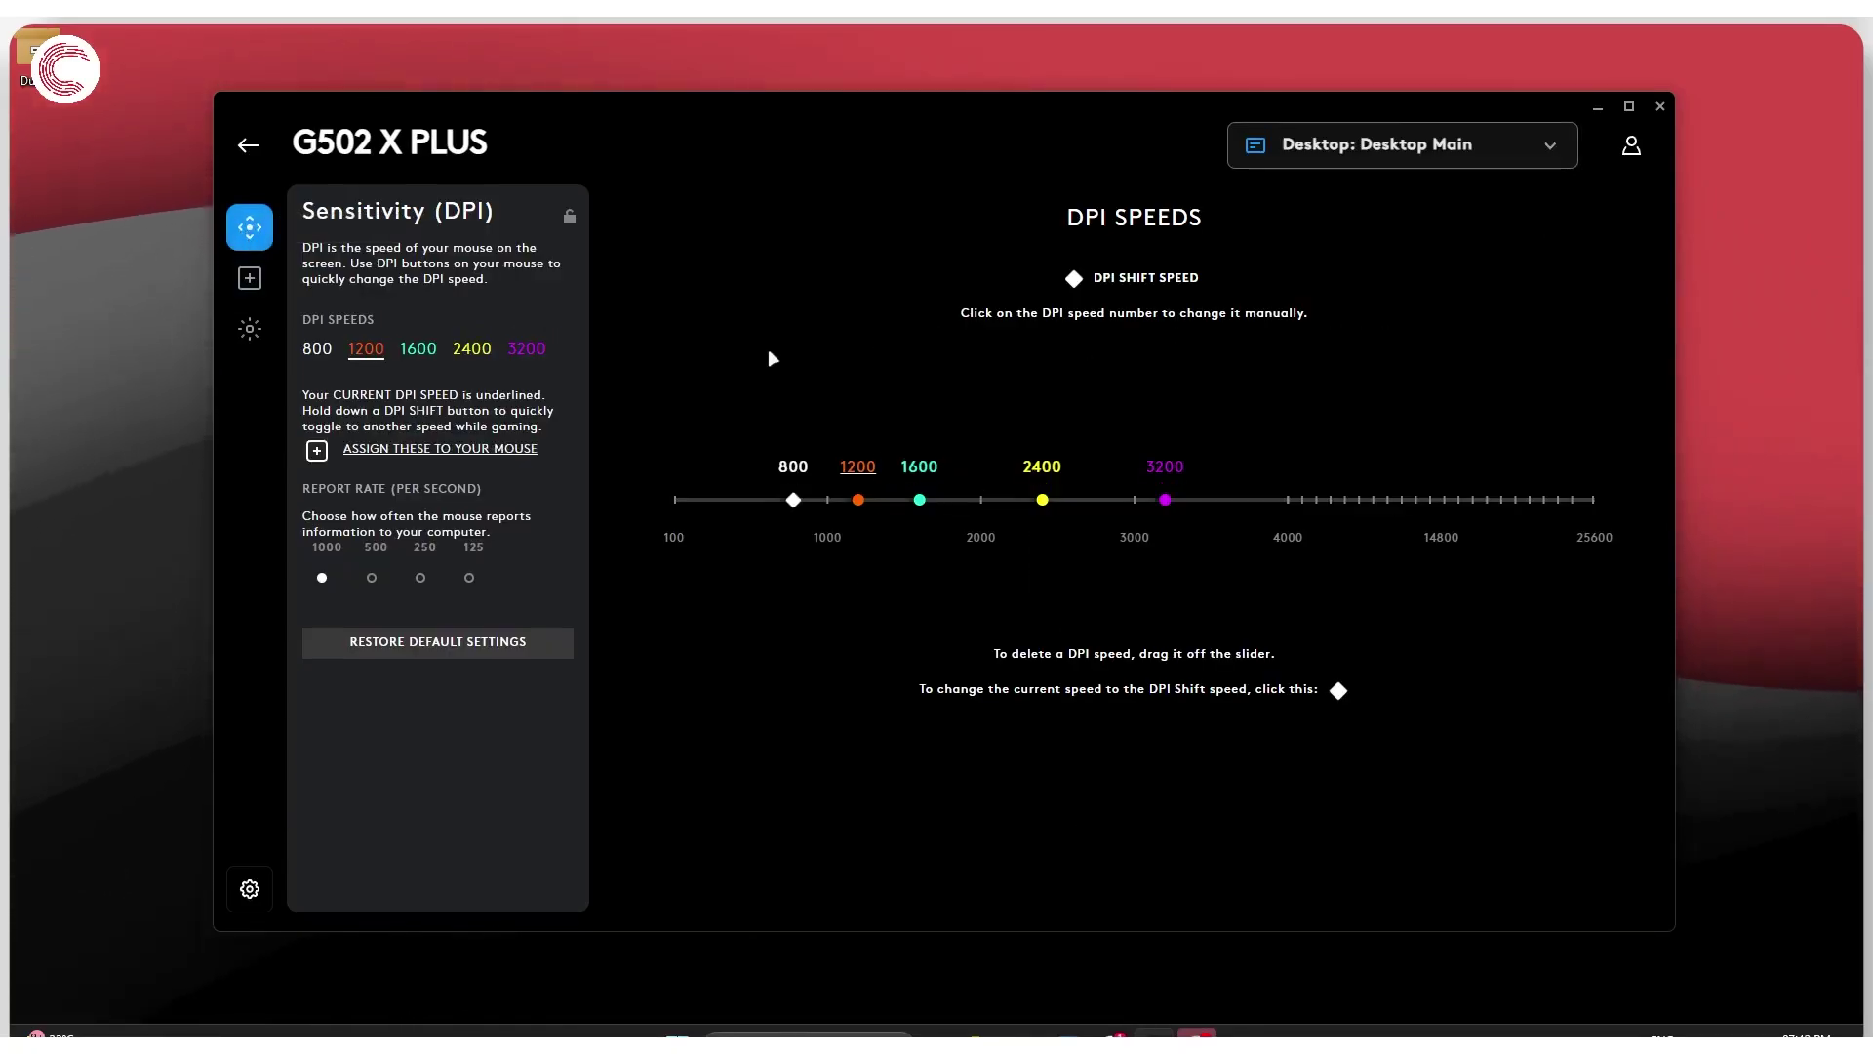
pyautogui.click(256, 285)
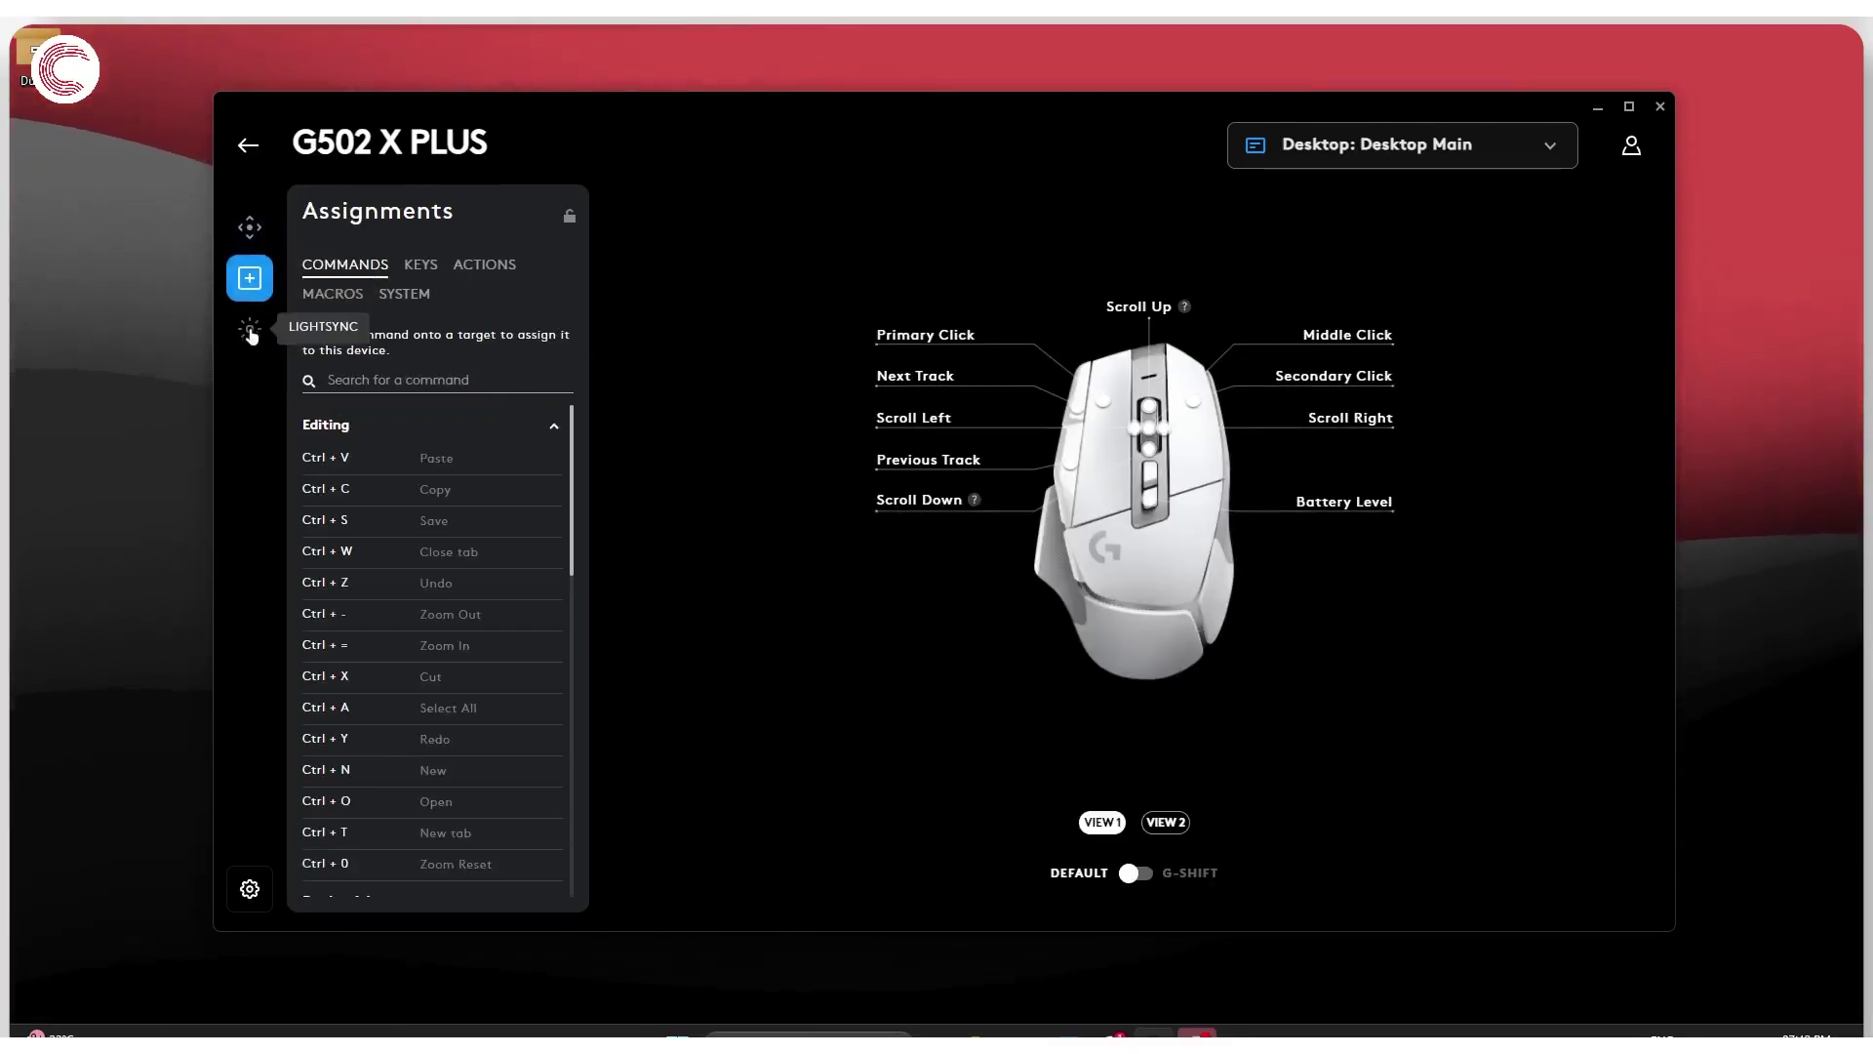
pyautogui.click(250, 331)
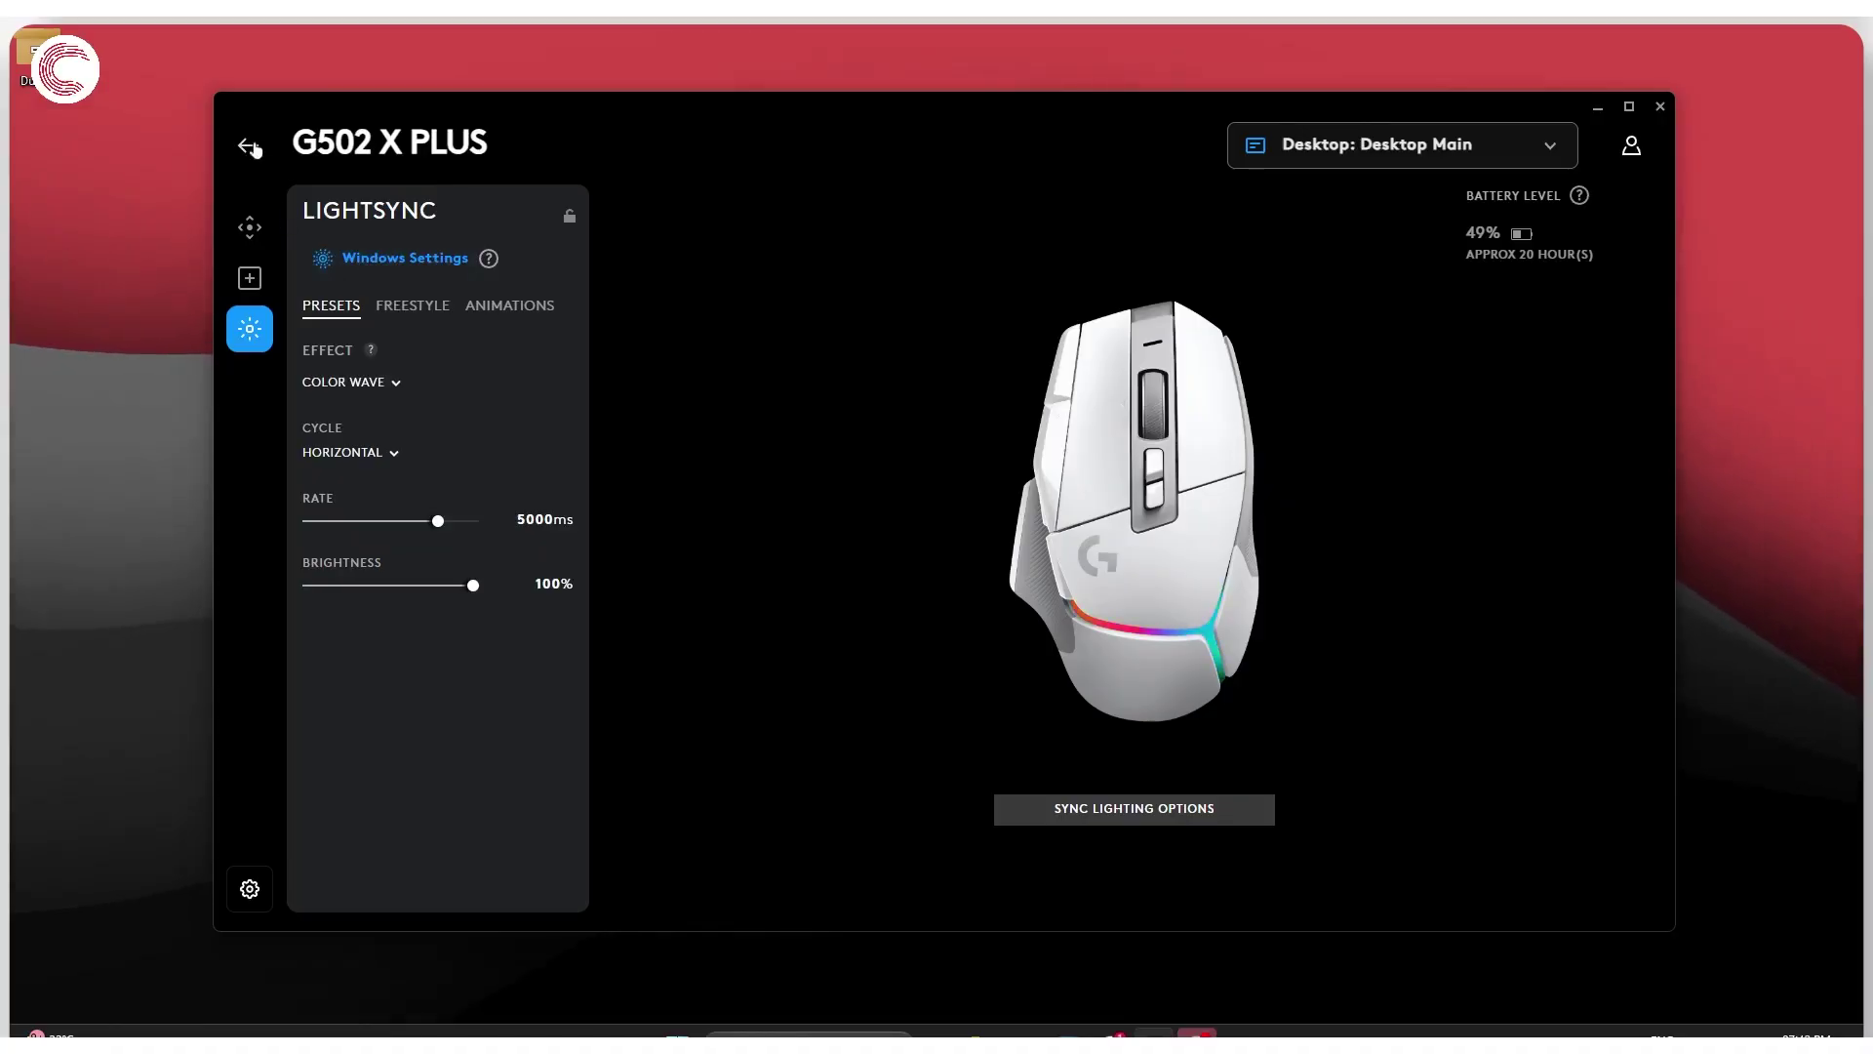
# Go back home and toggle the G502 X PLUS between list and card layouts
pyautogui.click(262, 151)
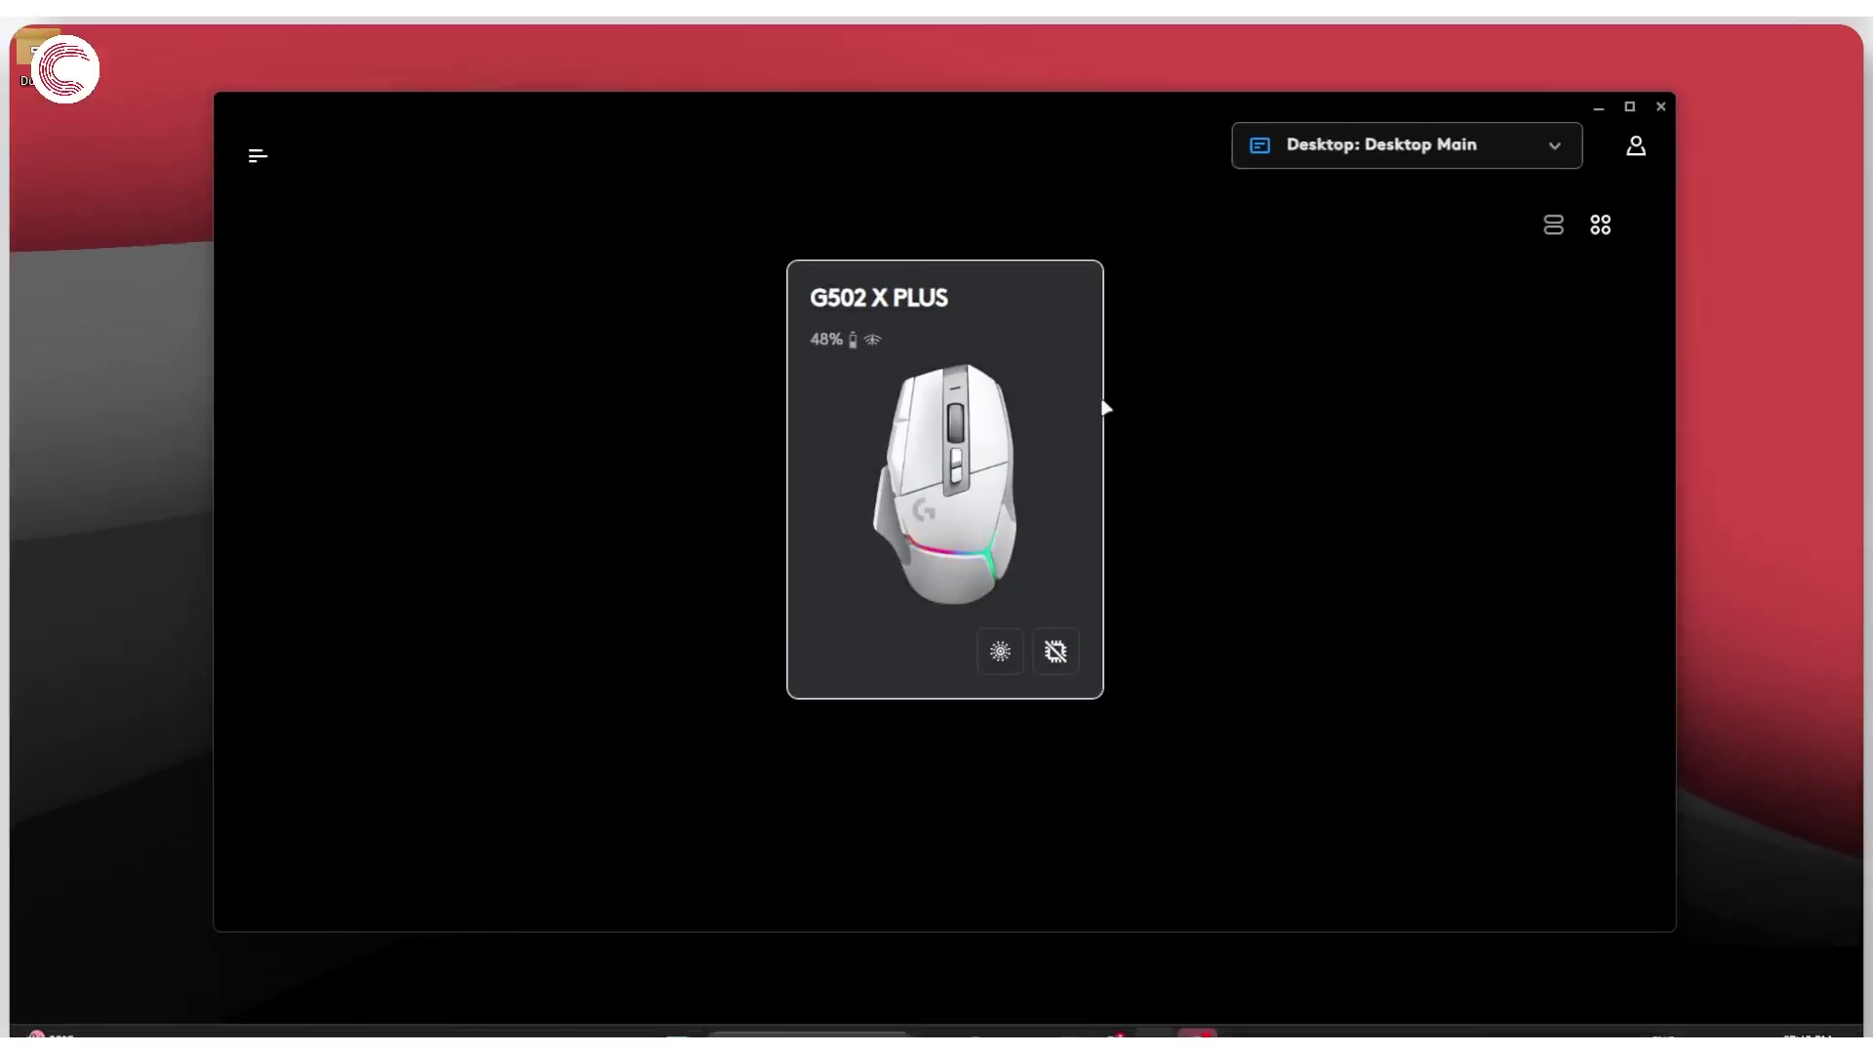
pyautogui.click(1554, 227)
pyautogui.click(1598, 226)
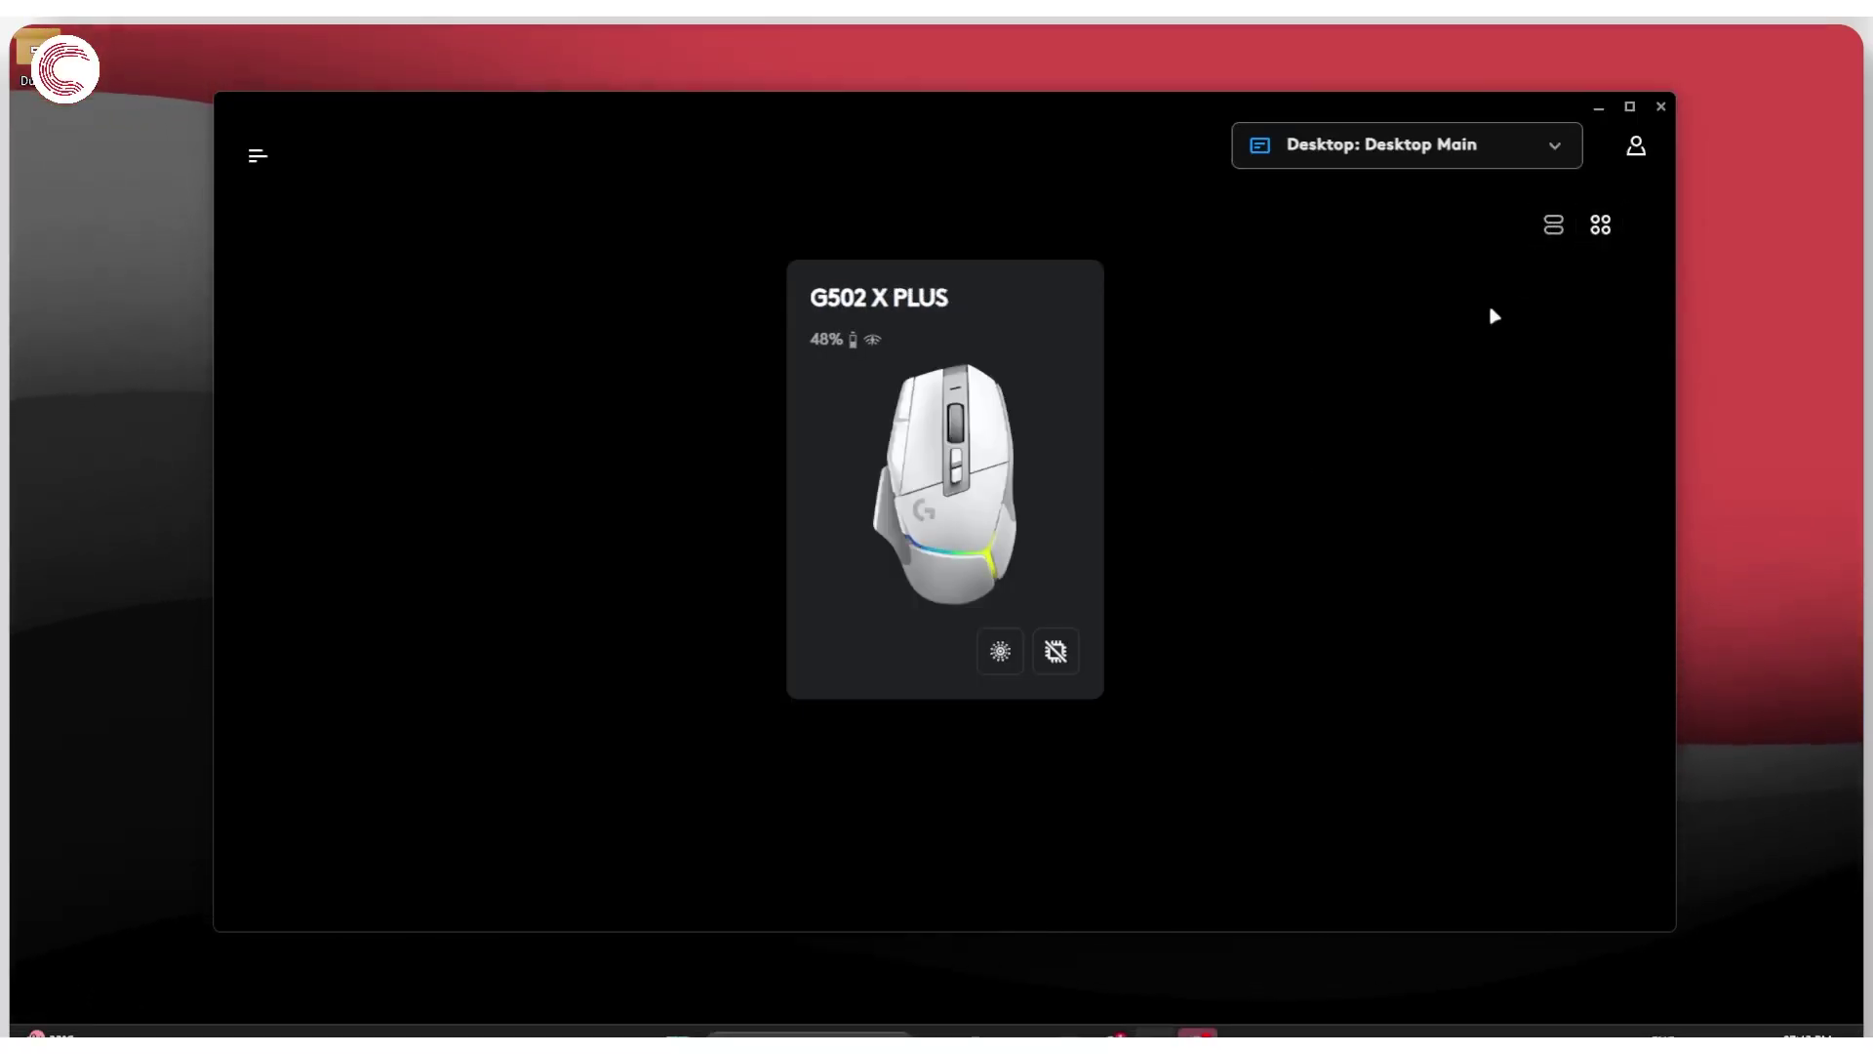
# Open the Desktop: Desktop Main profile dropdown and scroll through the game and app profiles
pyautogui.click(1501, 160)
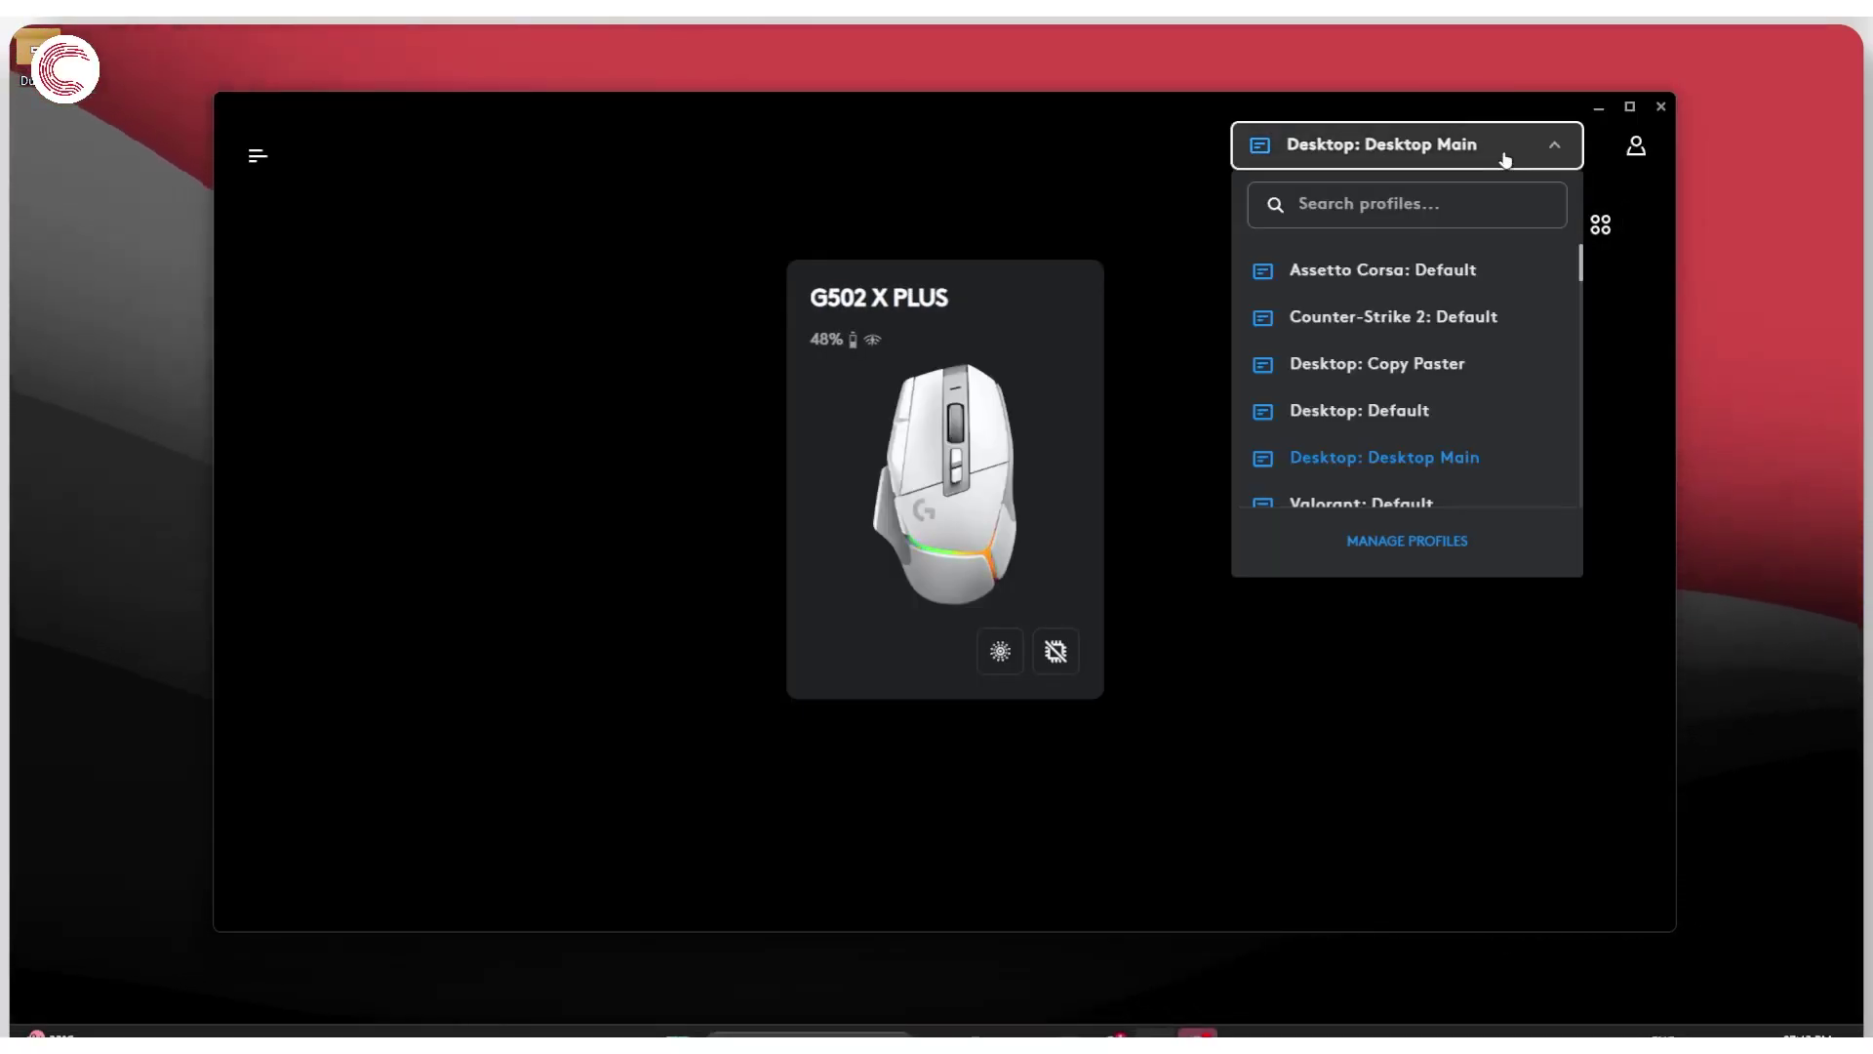
pyautogui.click(1503, 156)
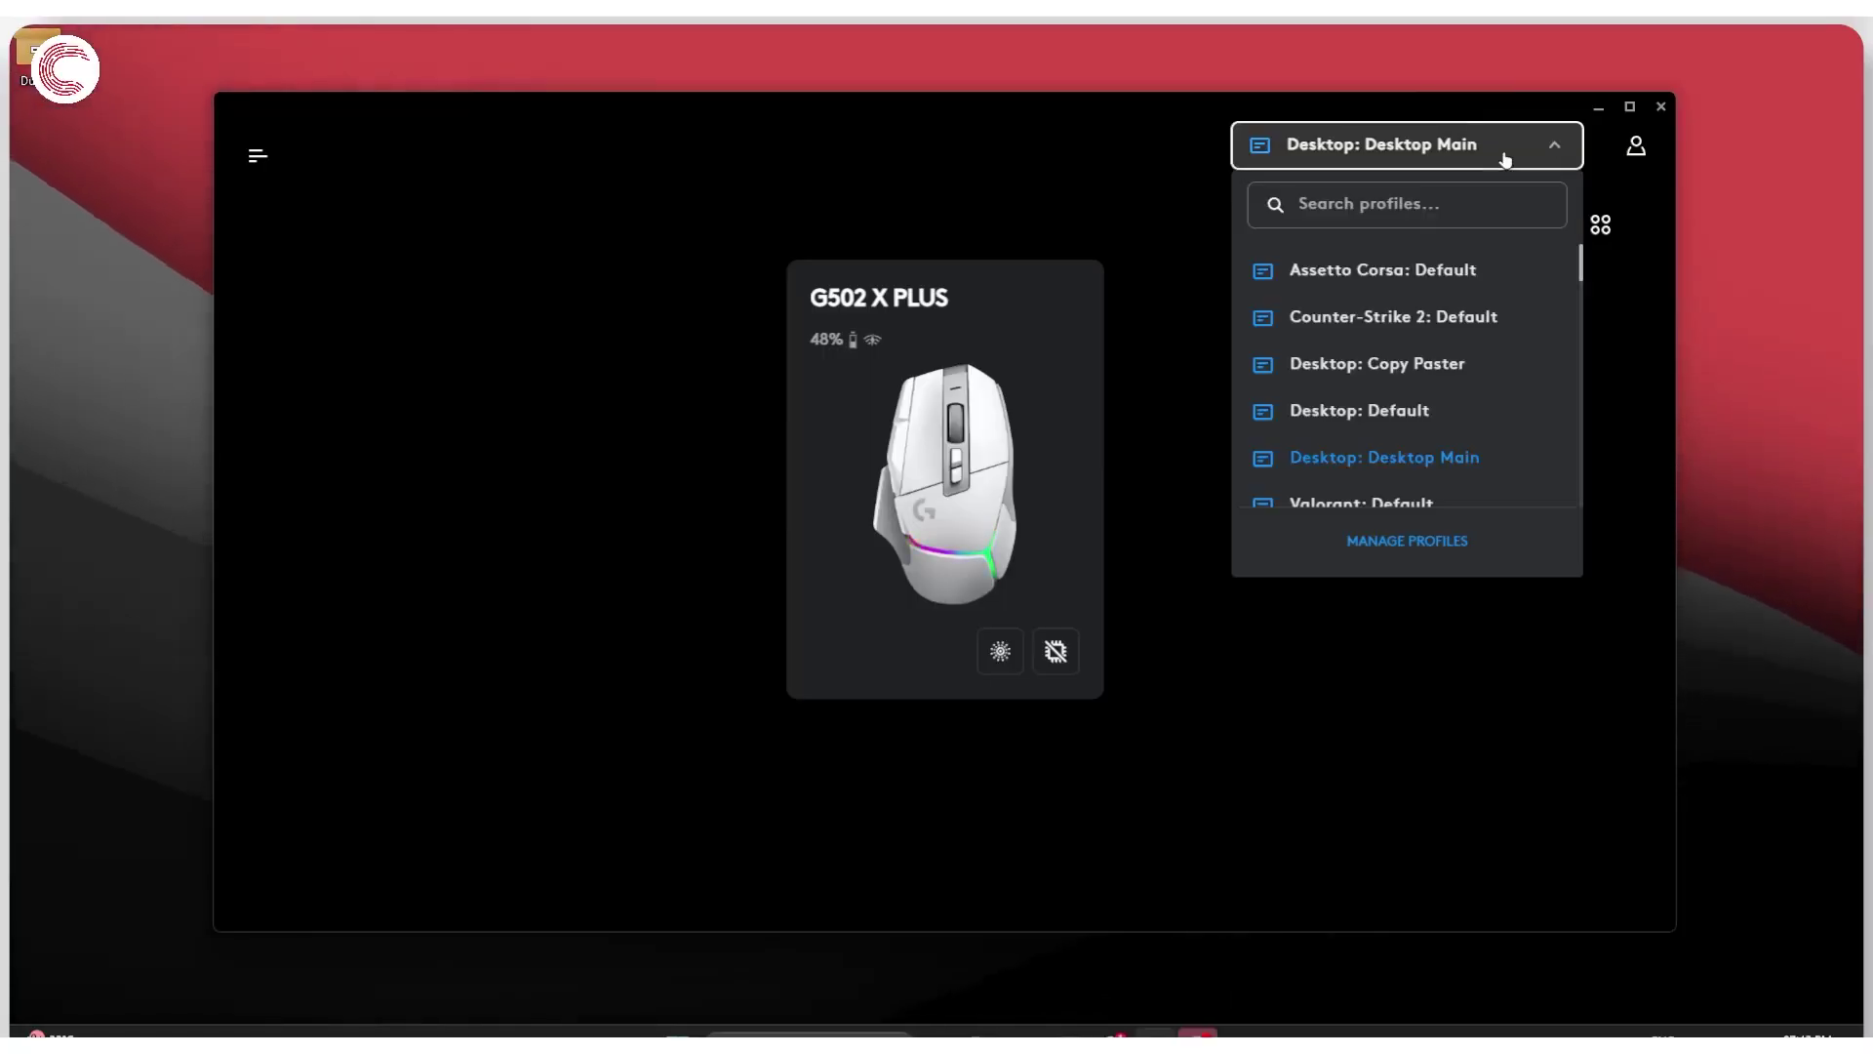
pyautogui.scroll(-5, 1484, 363)
pyautogui.scroll(-5, 1484, 363)
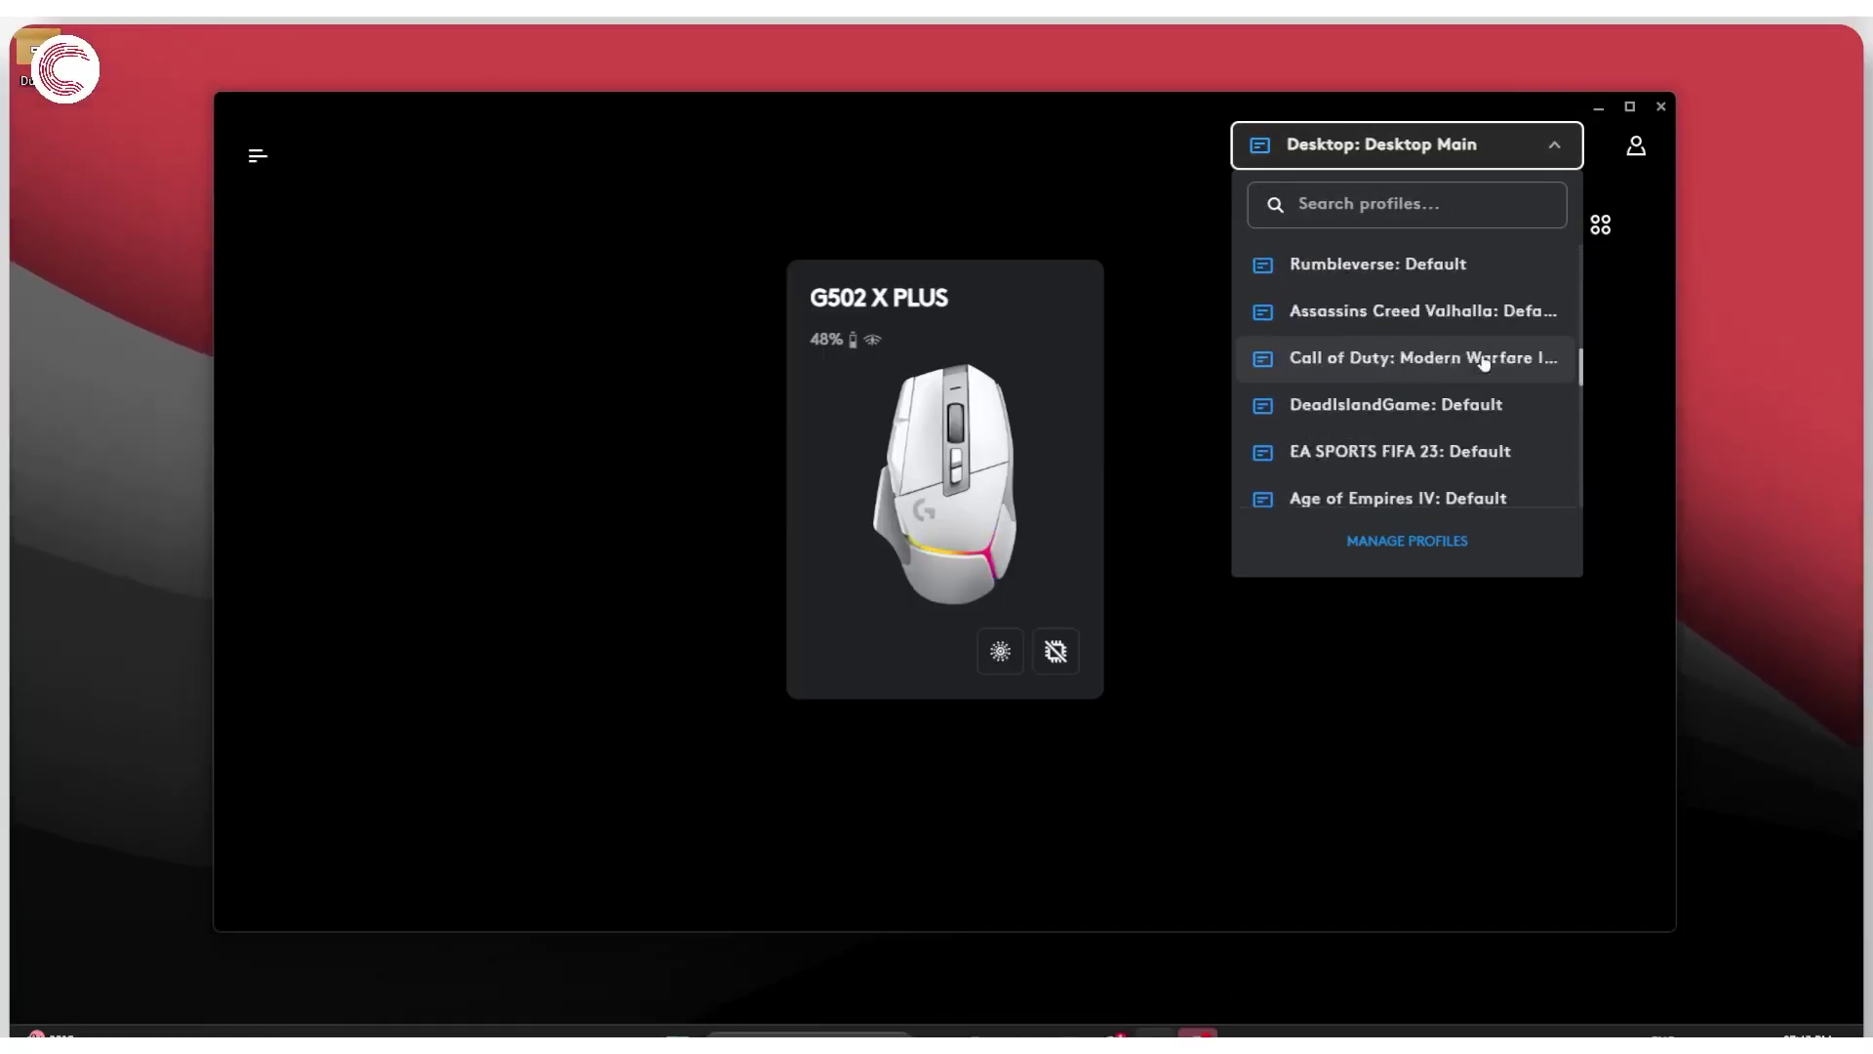
pyautogui.scroll(-2, 1484, 363)
pyautogui.scroll(-5, 1463, 376)
pyautogui.scroll(5, 1456, 383)
pyautogui.scroll(5, 1458, 381)
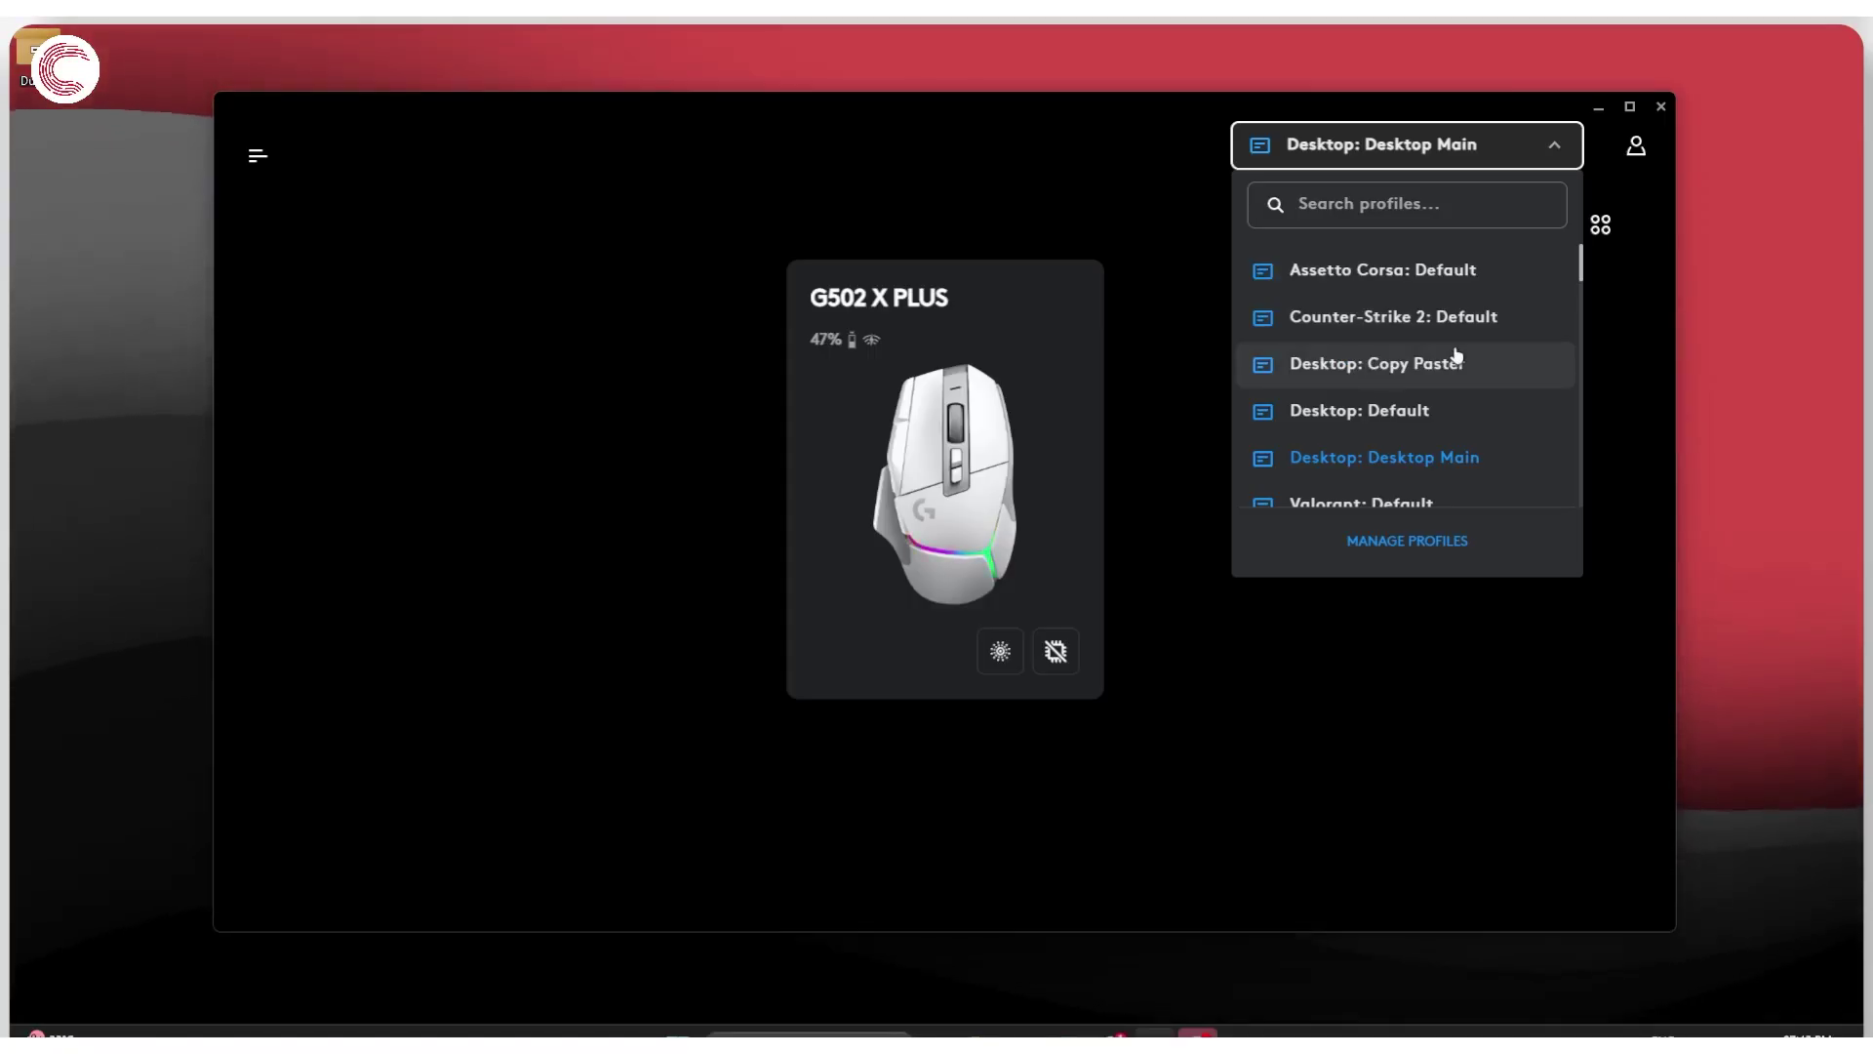
pyautogui.scroll(-5, 1457, 356)
pyautogui.scroll(-5, 1379, 451)
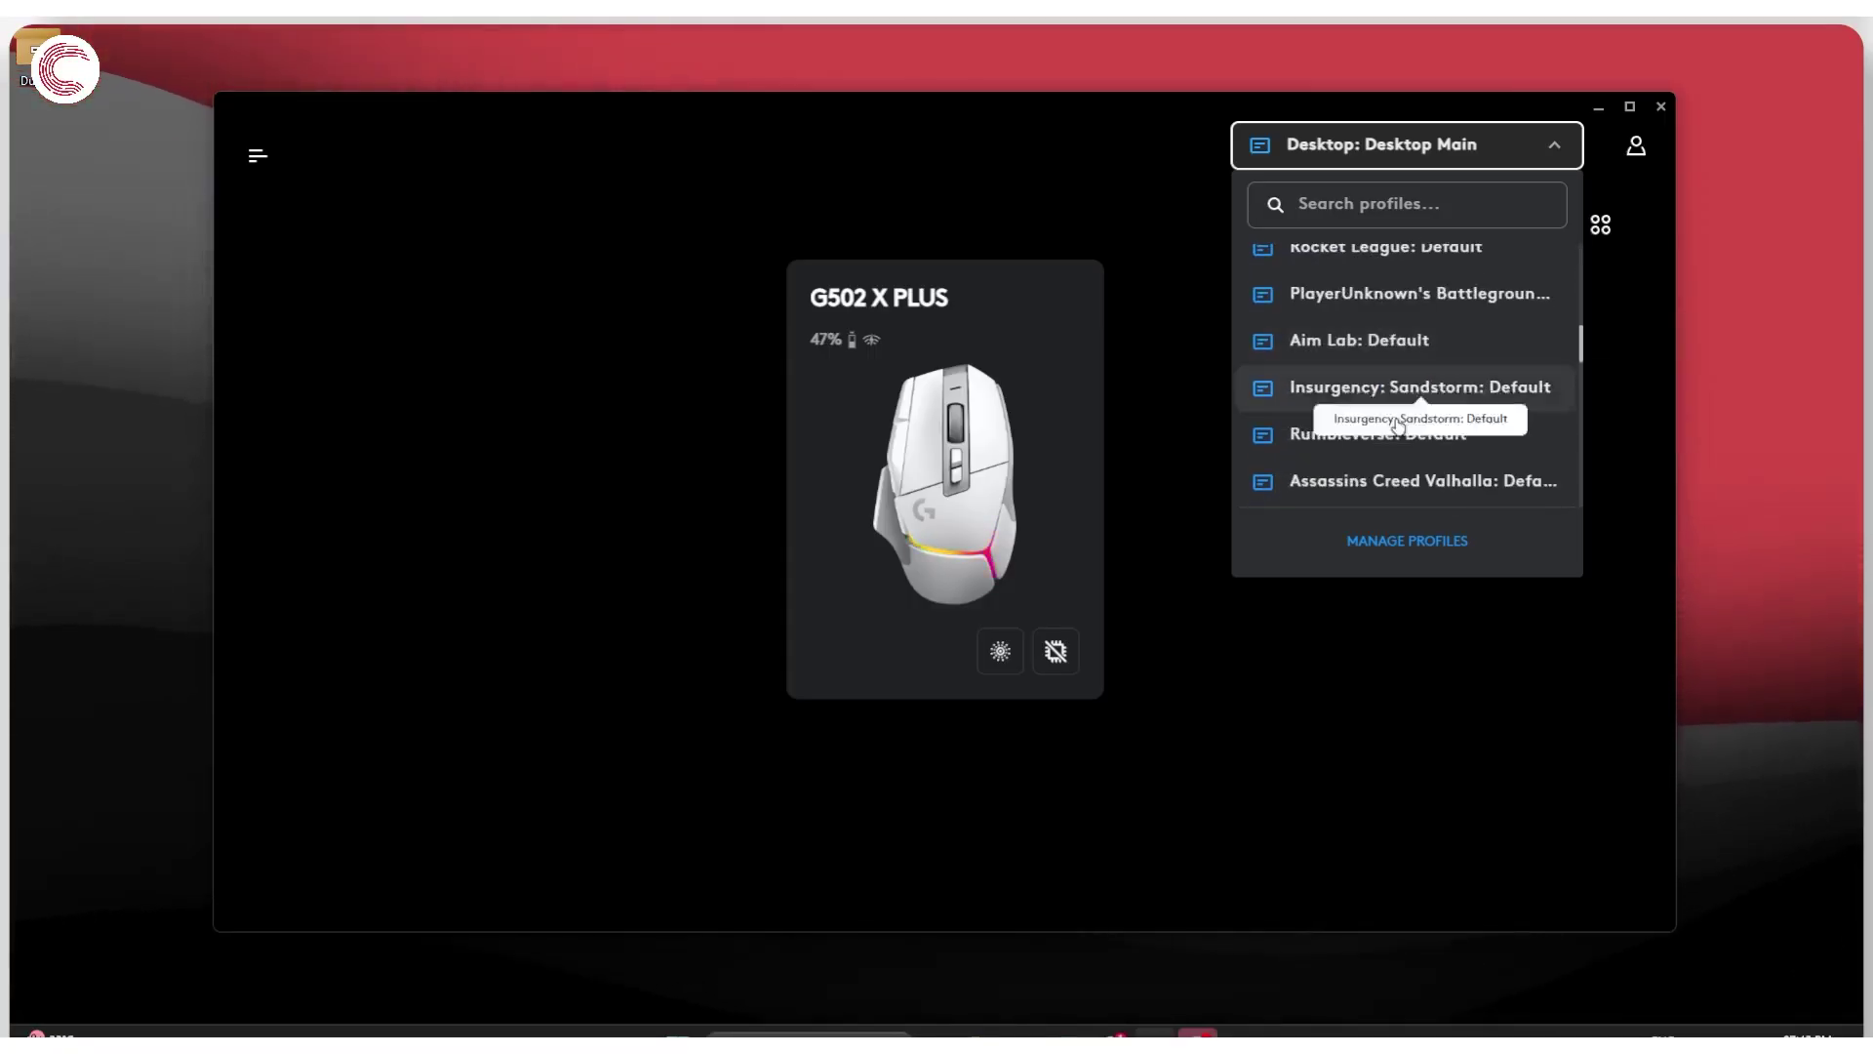
pyautogui.scroll(10, 1445, 343)
pyautogui.click(1401, 161)
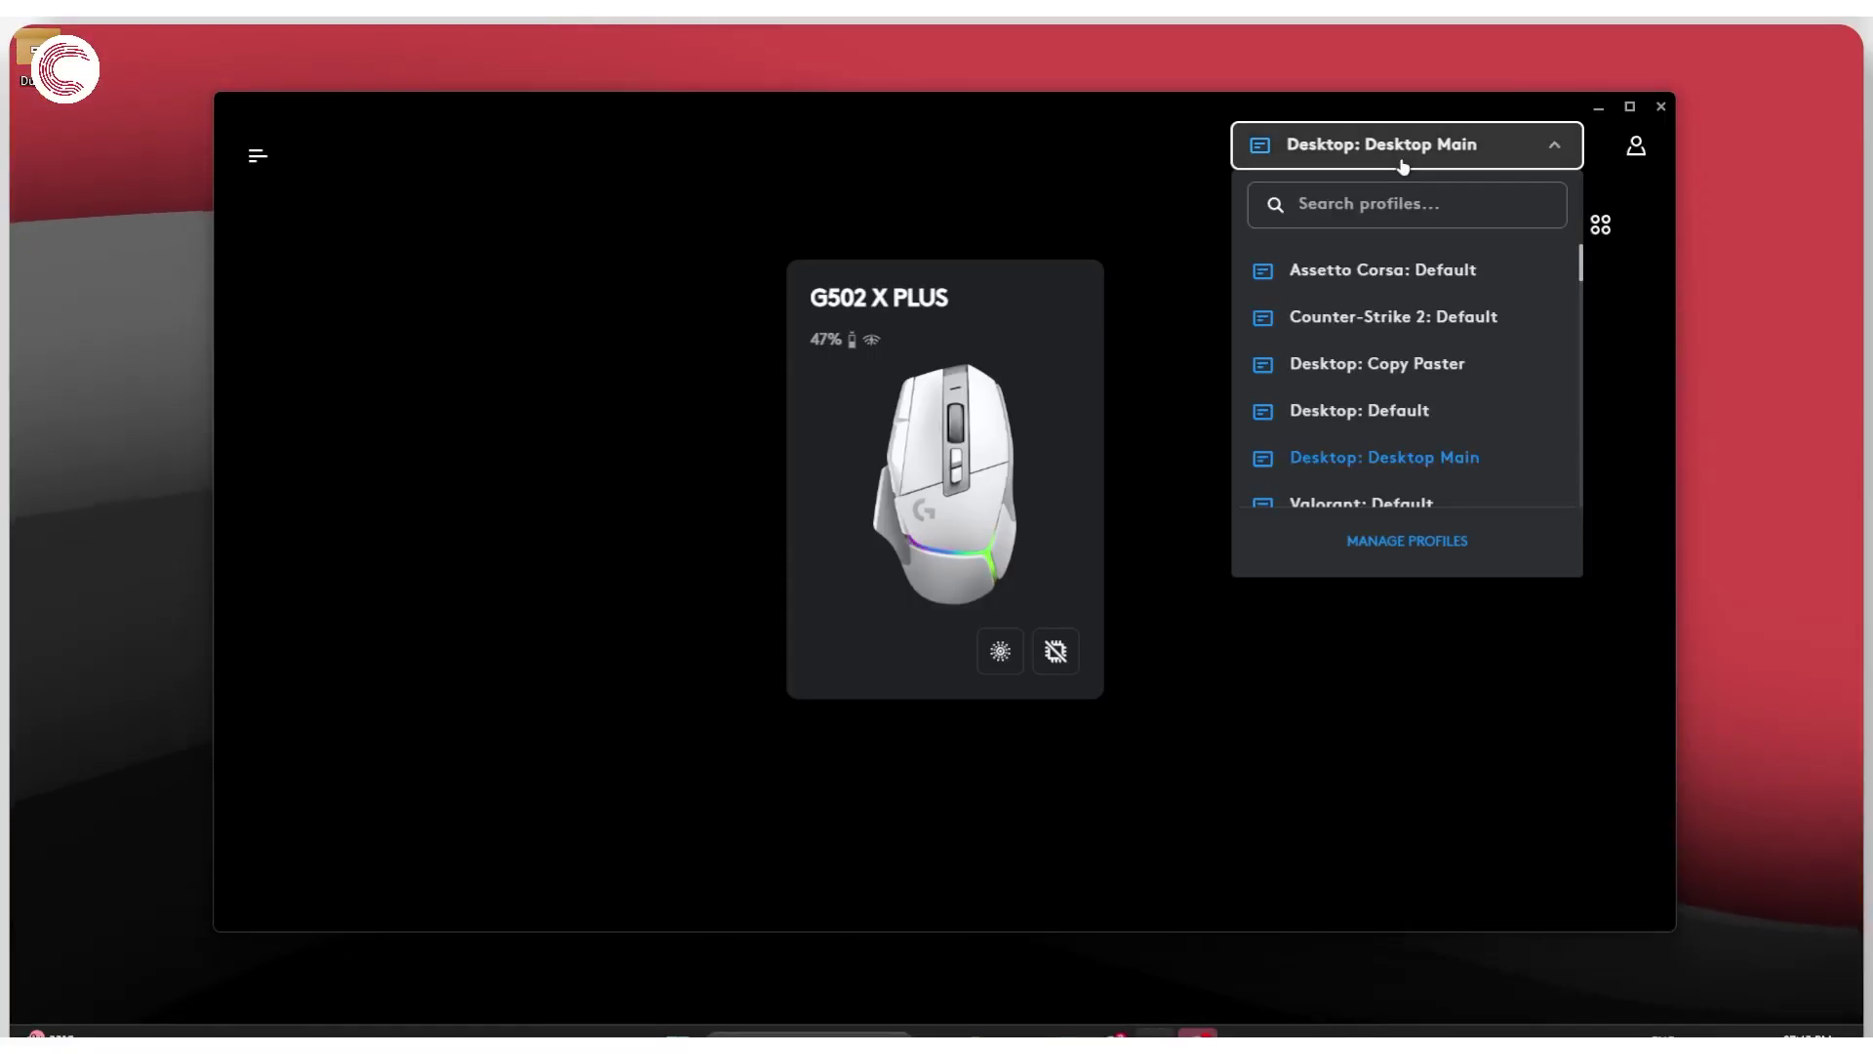
pyautogui.scroll(-3, 1463, 361)
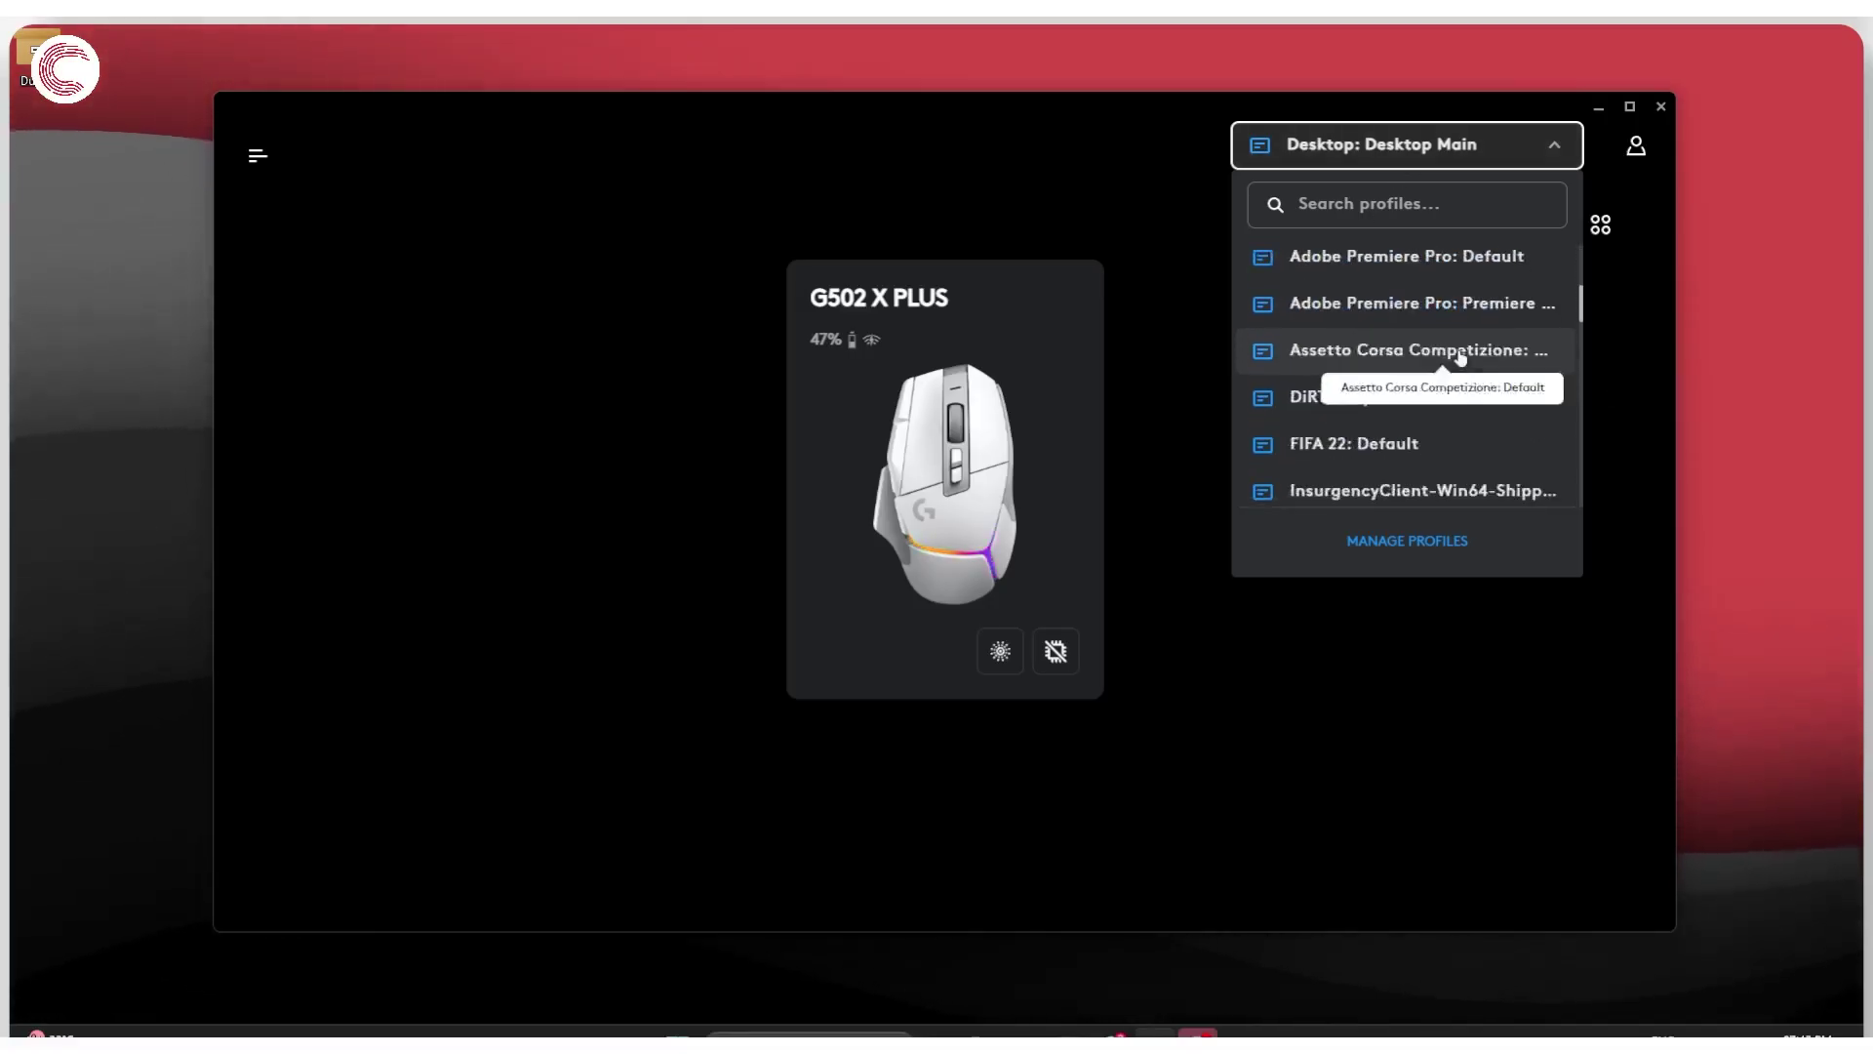
pyautogui.scroll(-3, 1454, 439)
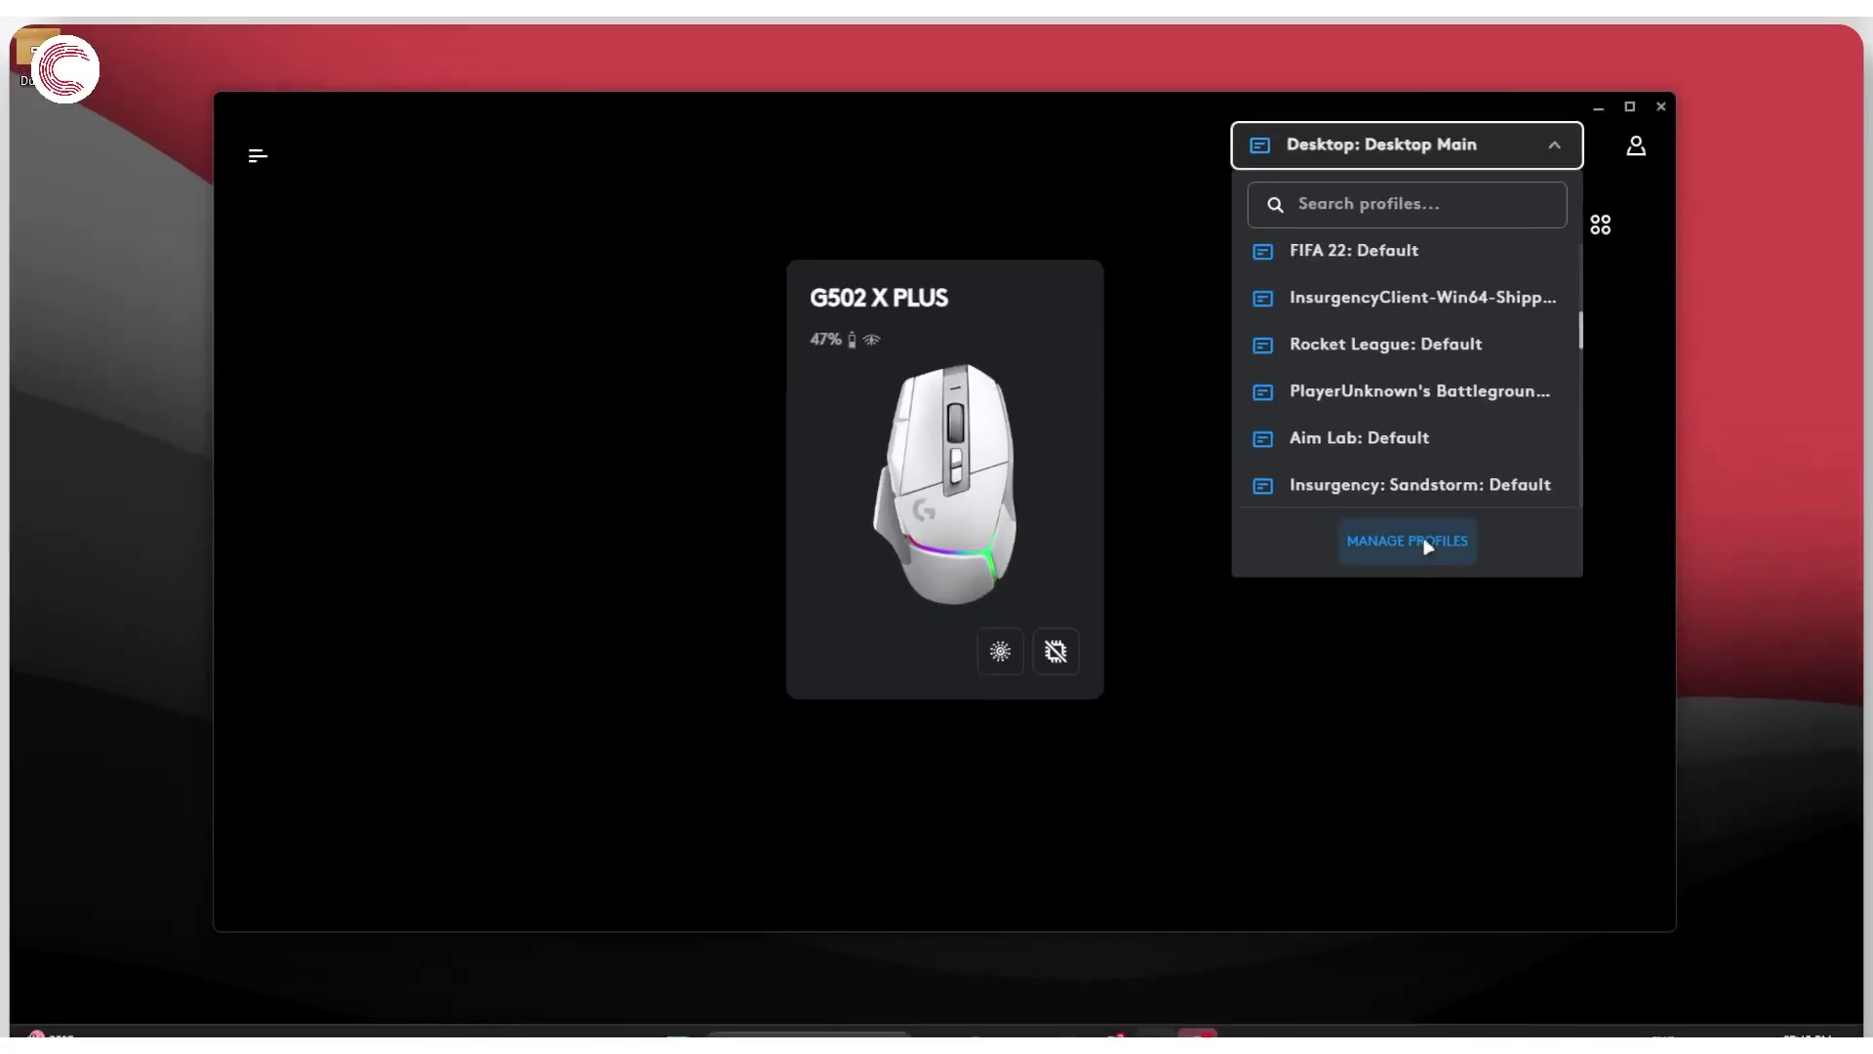
# Open Manage Profiles and scroll through the Desktop app's profiles
pyautogui.click(1427, 547)
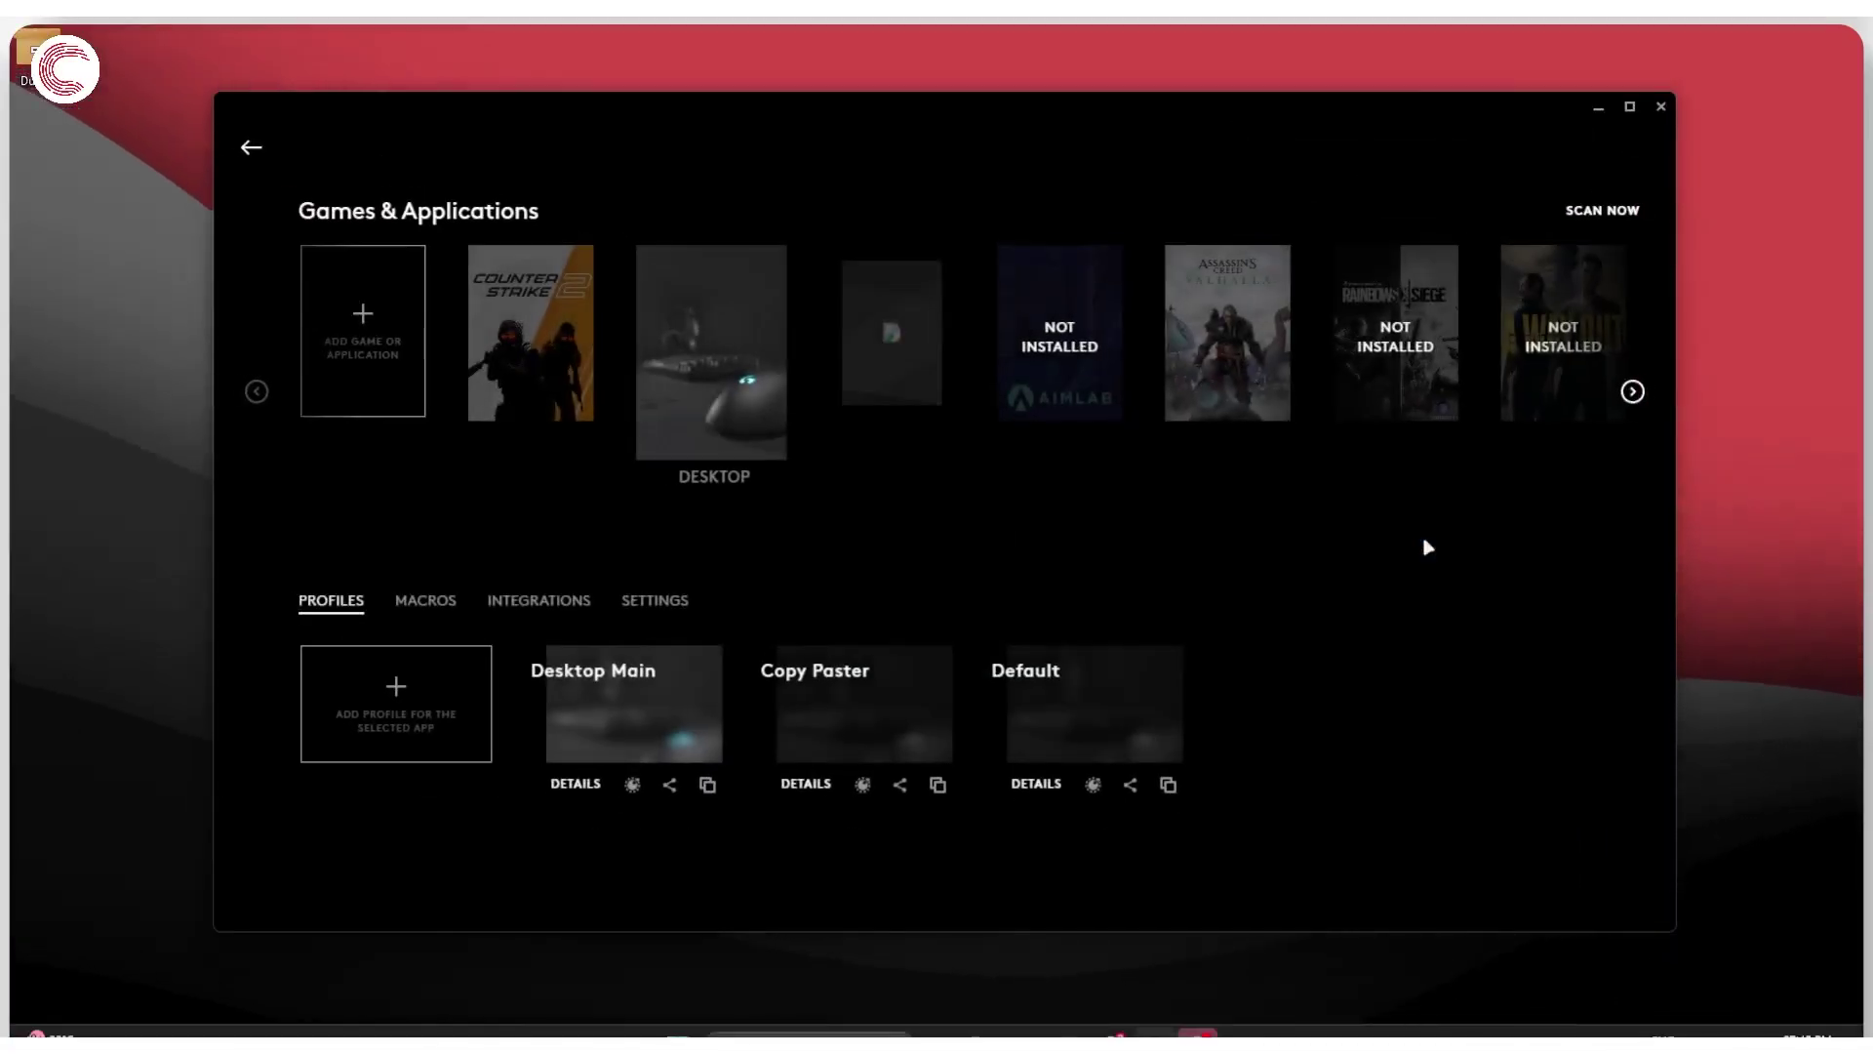
pyautogui.scroll(-3, 1120, 305)
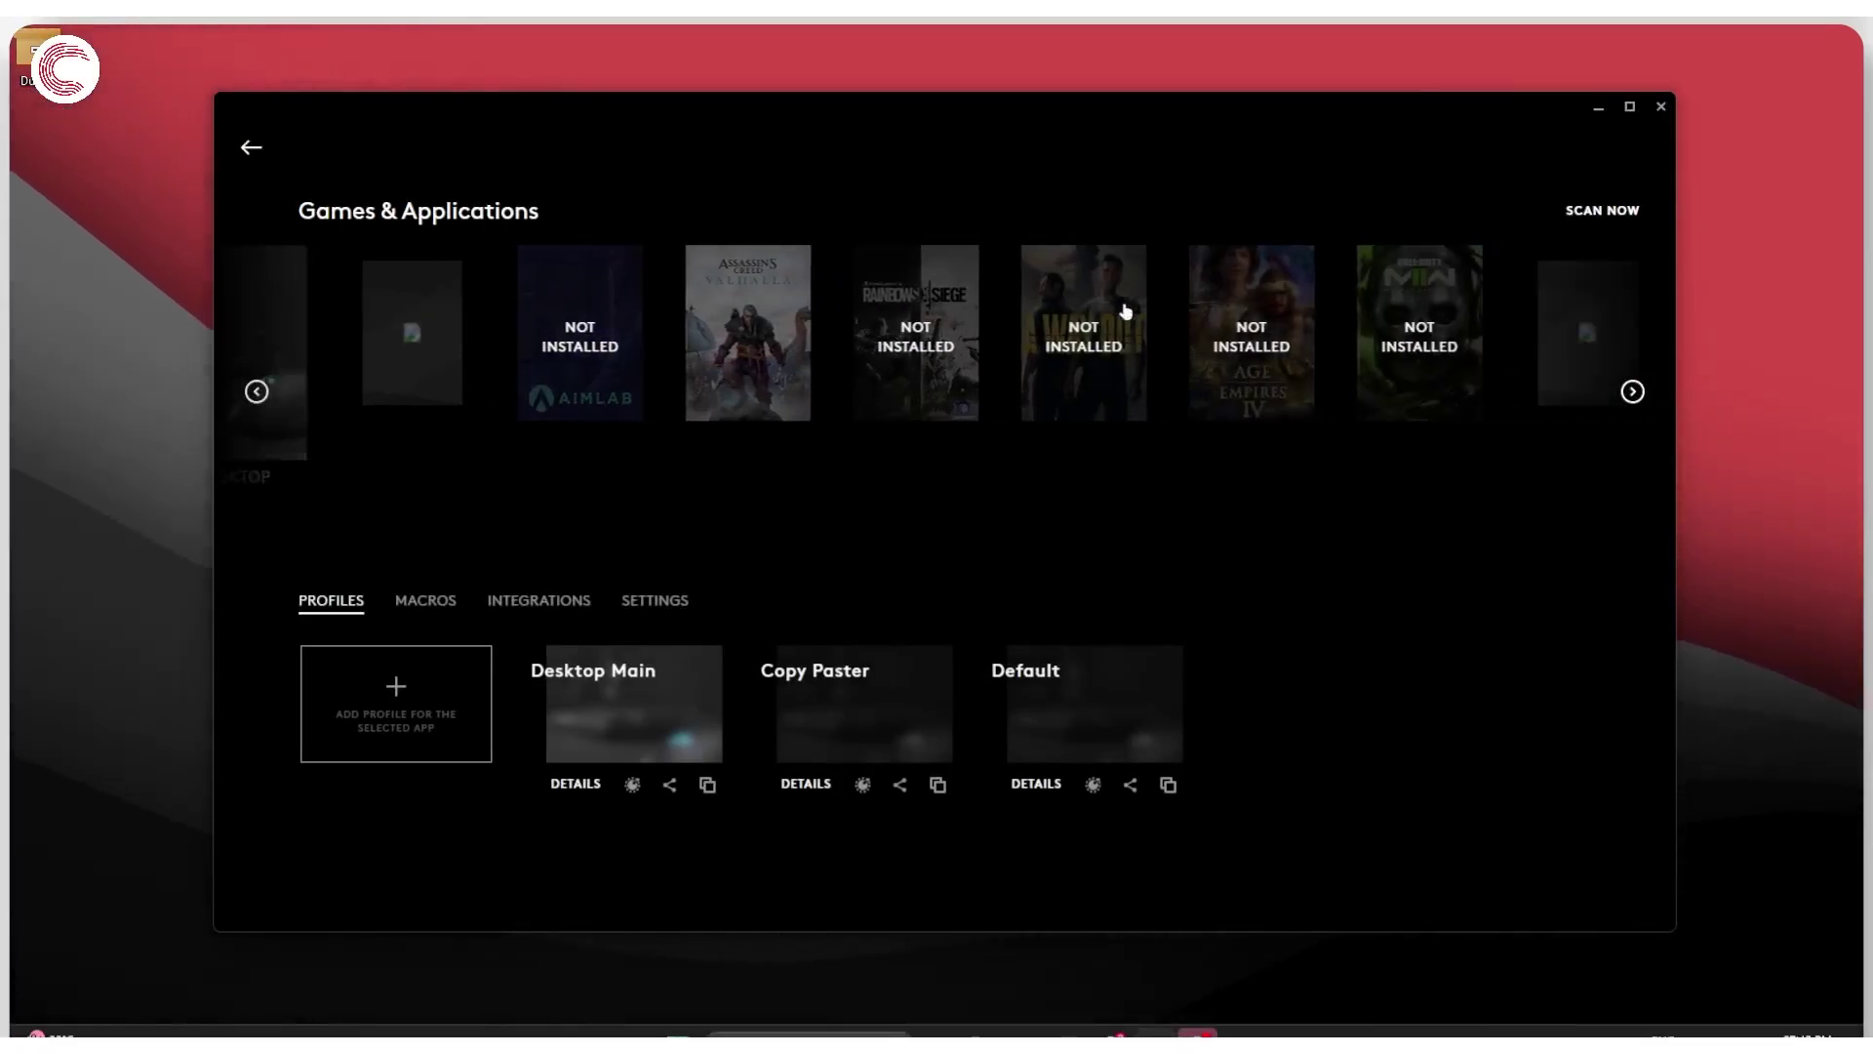
pyautogui.scroll(-4, 1120, 305)
pyautogui.scroll(4, 1120, 305)
pyautogui.scroll(2, 699, 353)
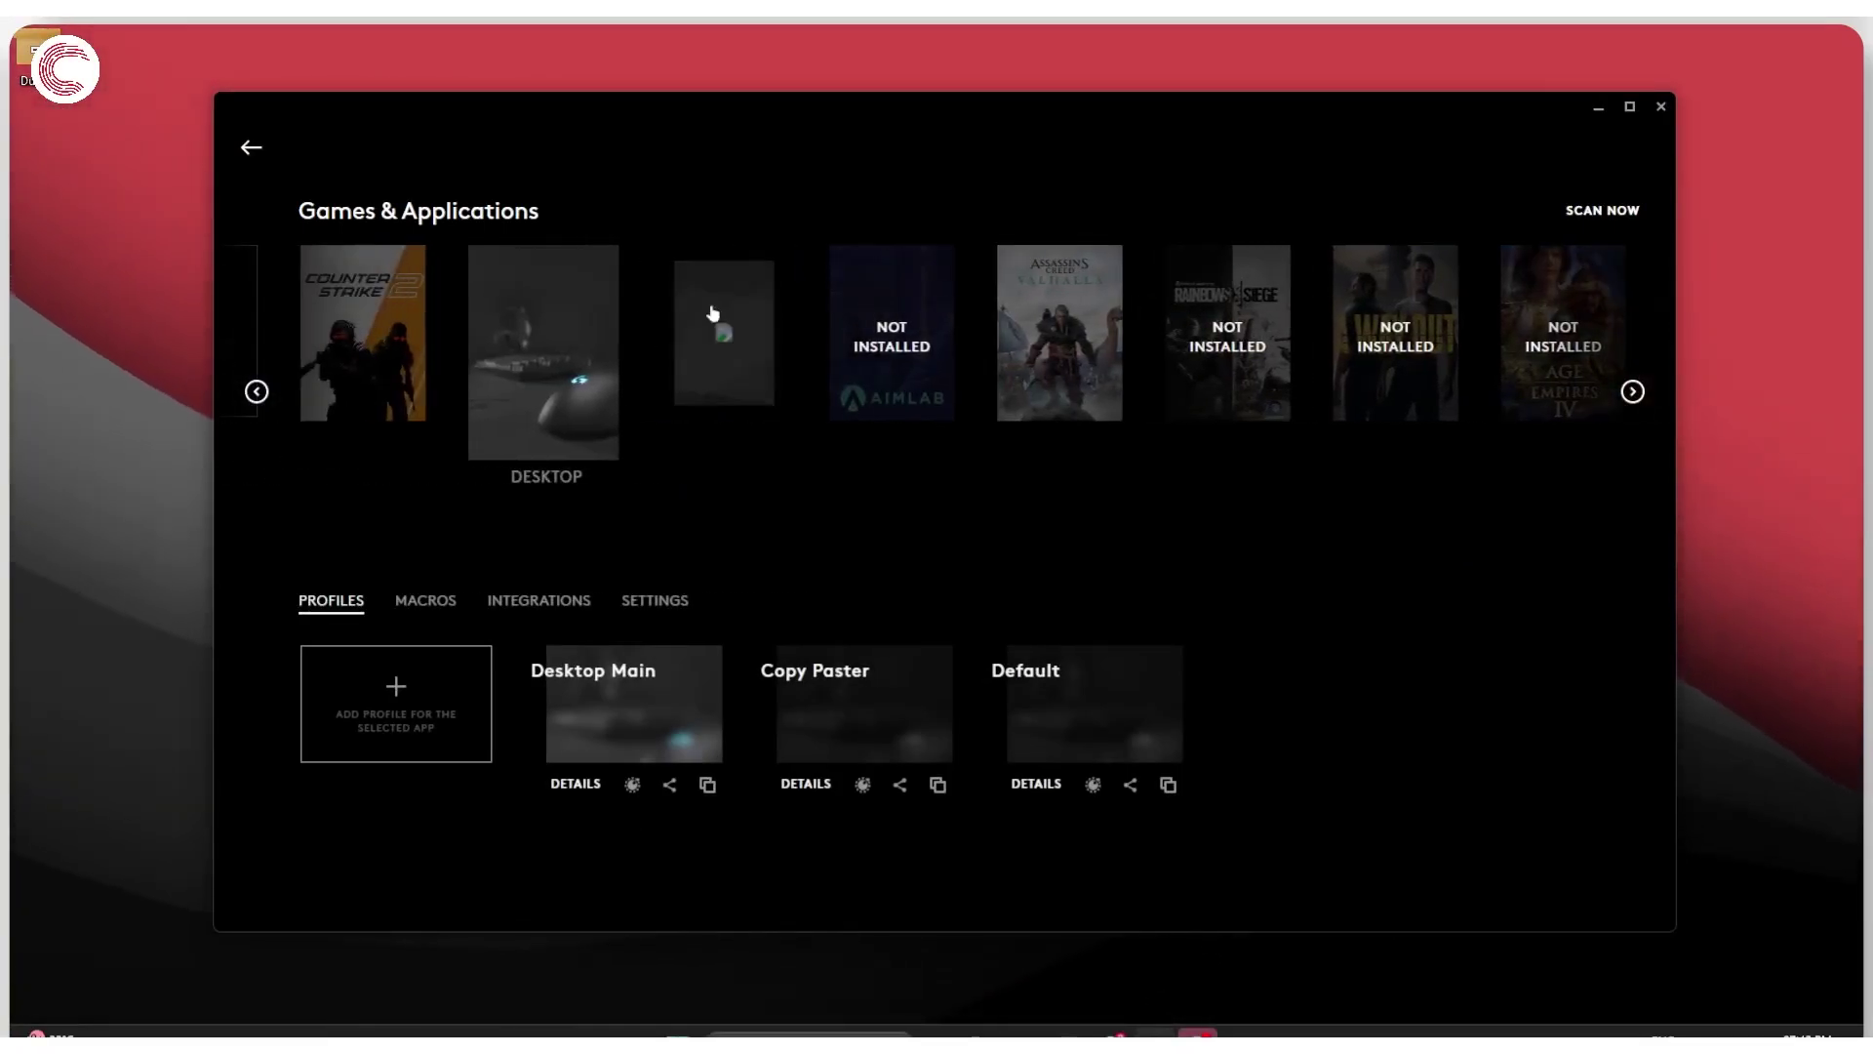
pyautogui.scroll(1, 702, 341)
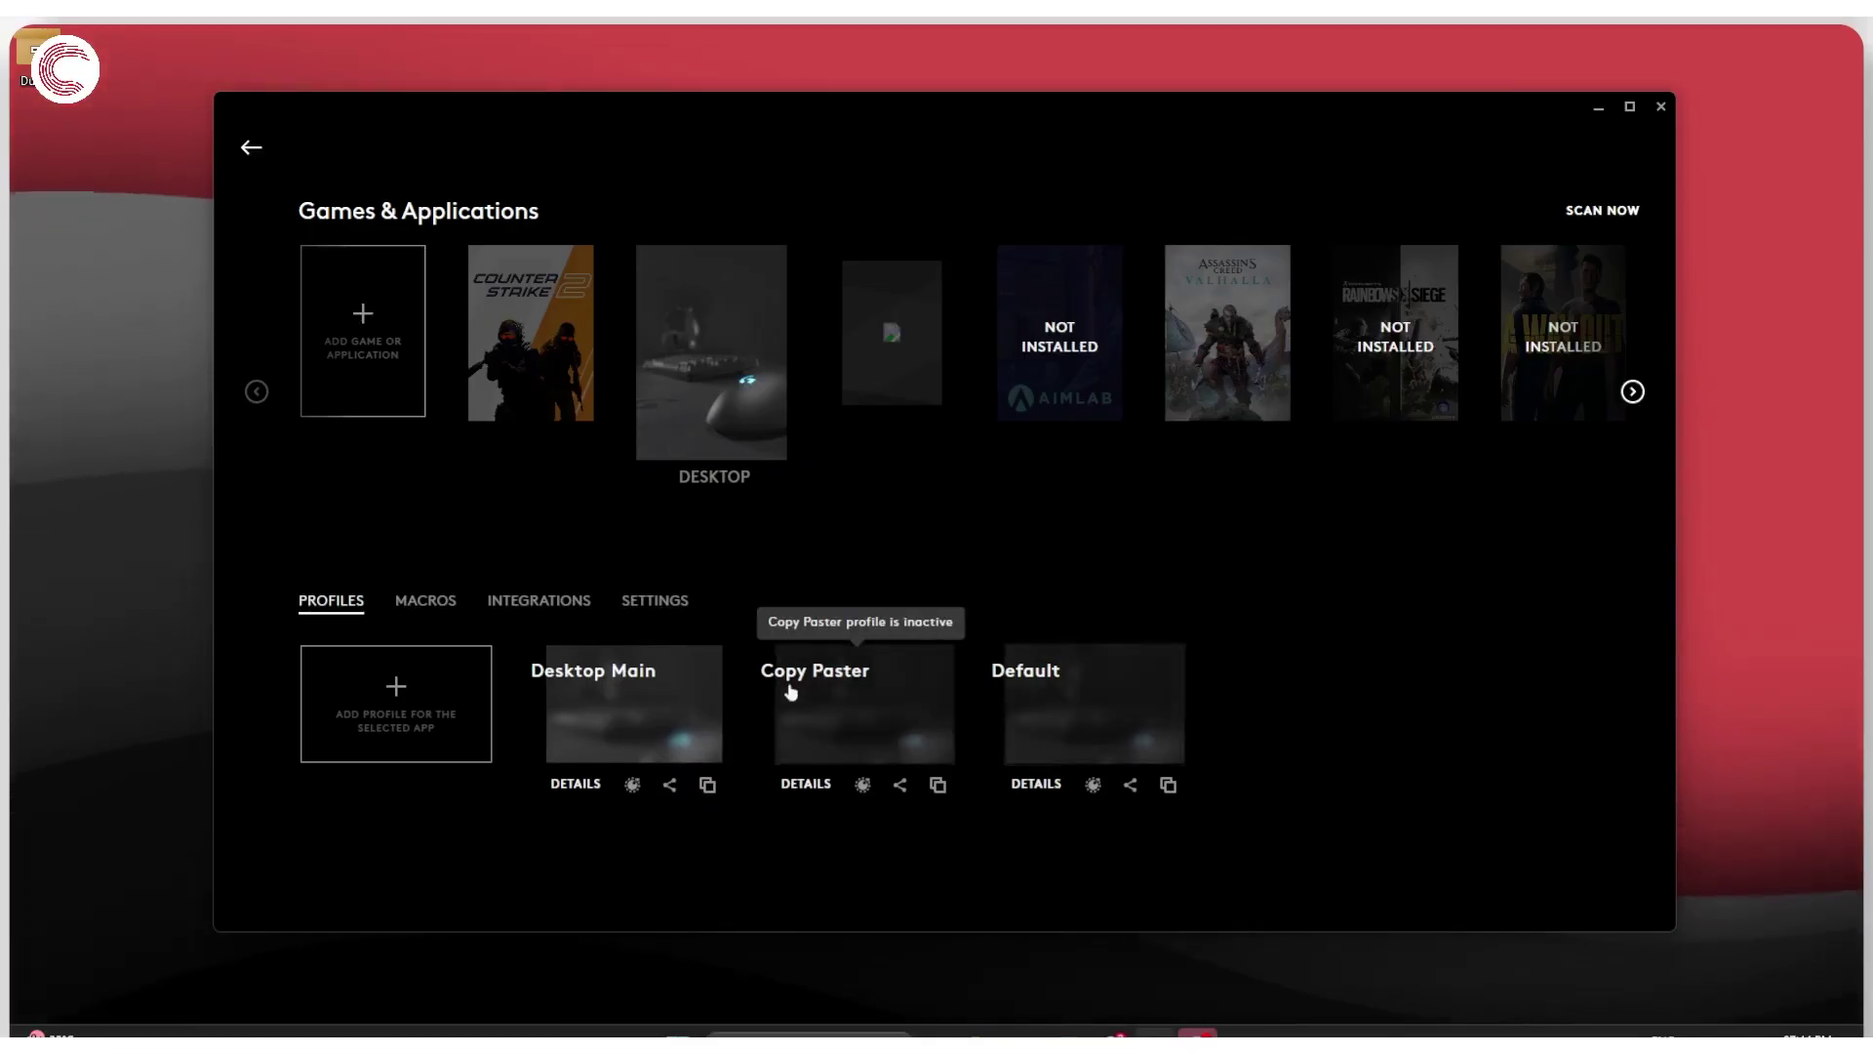
# Review the Macros, Integrations, Settings and Profiles tabs, then return to the home screen
pyautogui.click(423, 600)
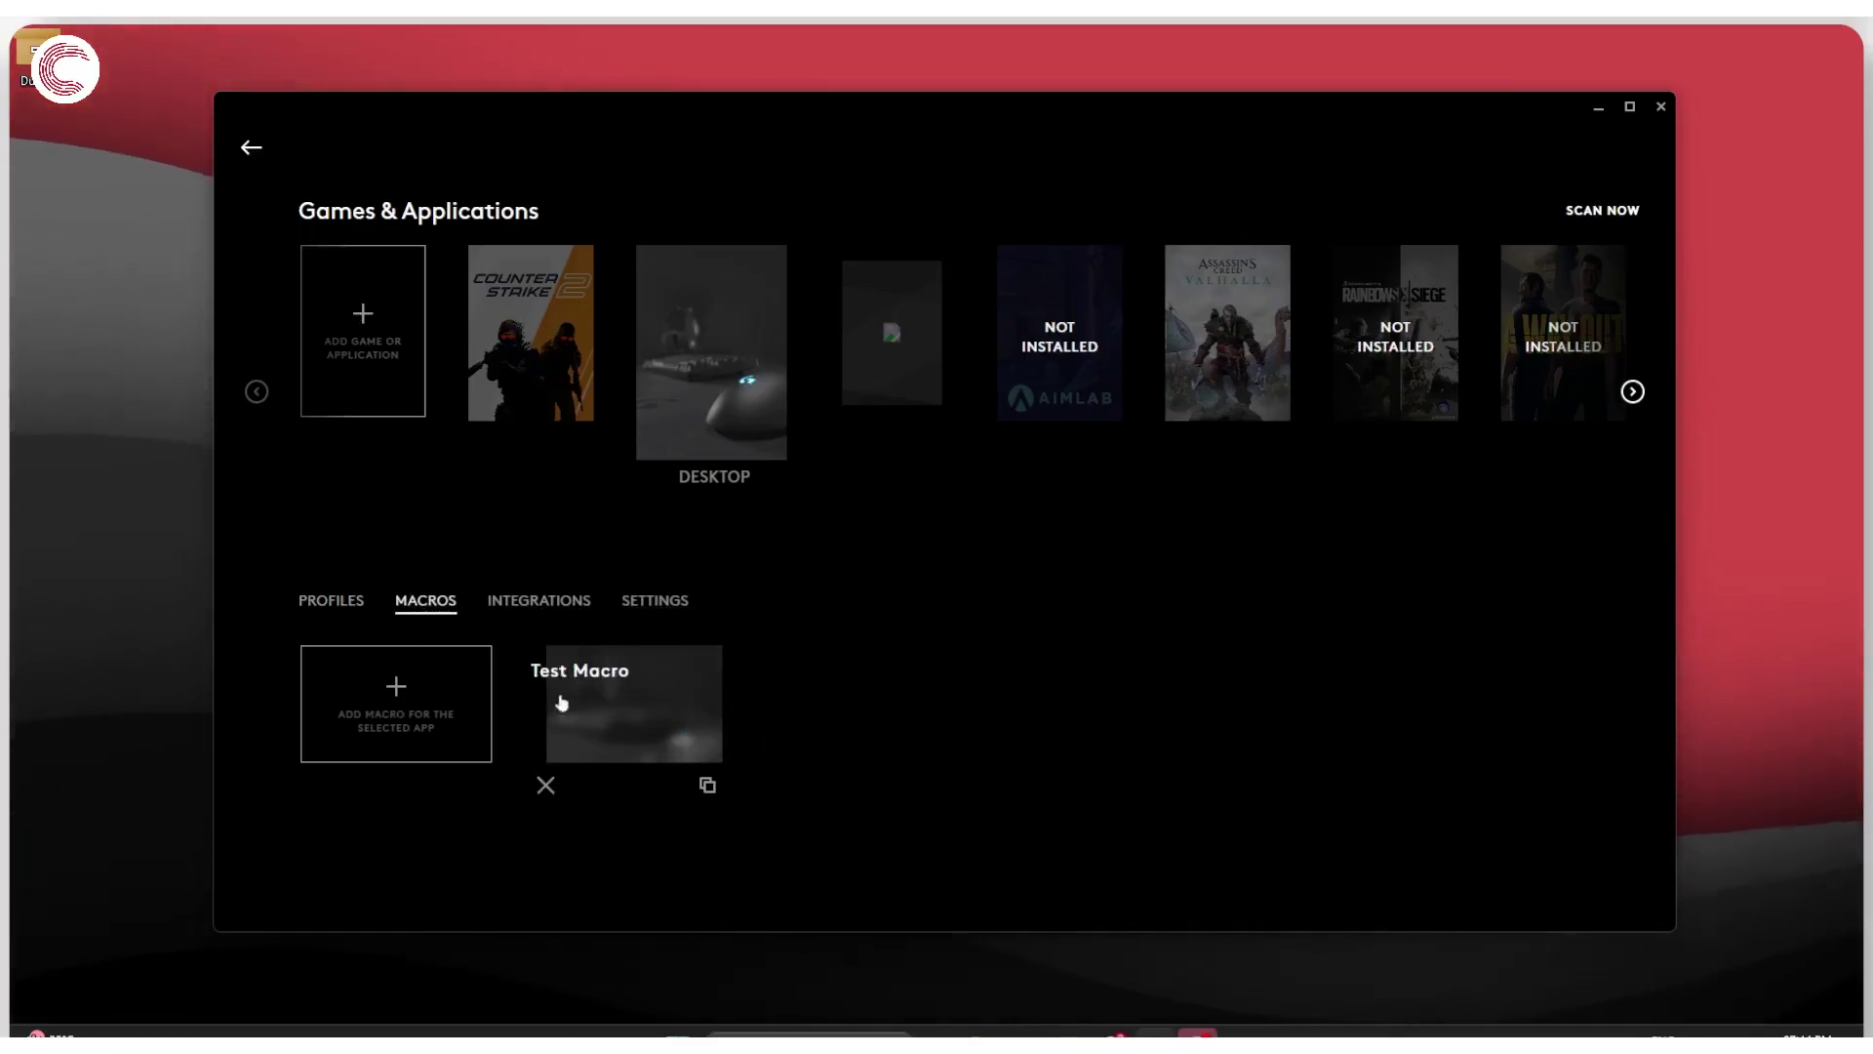
pyautogui.click(546, 600)
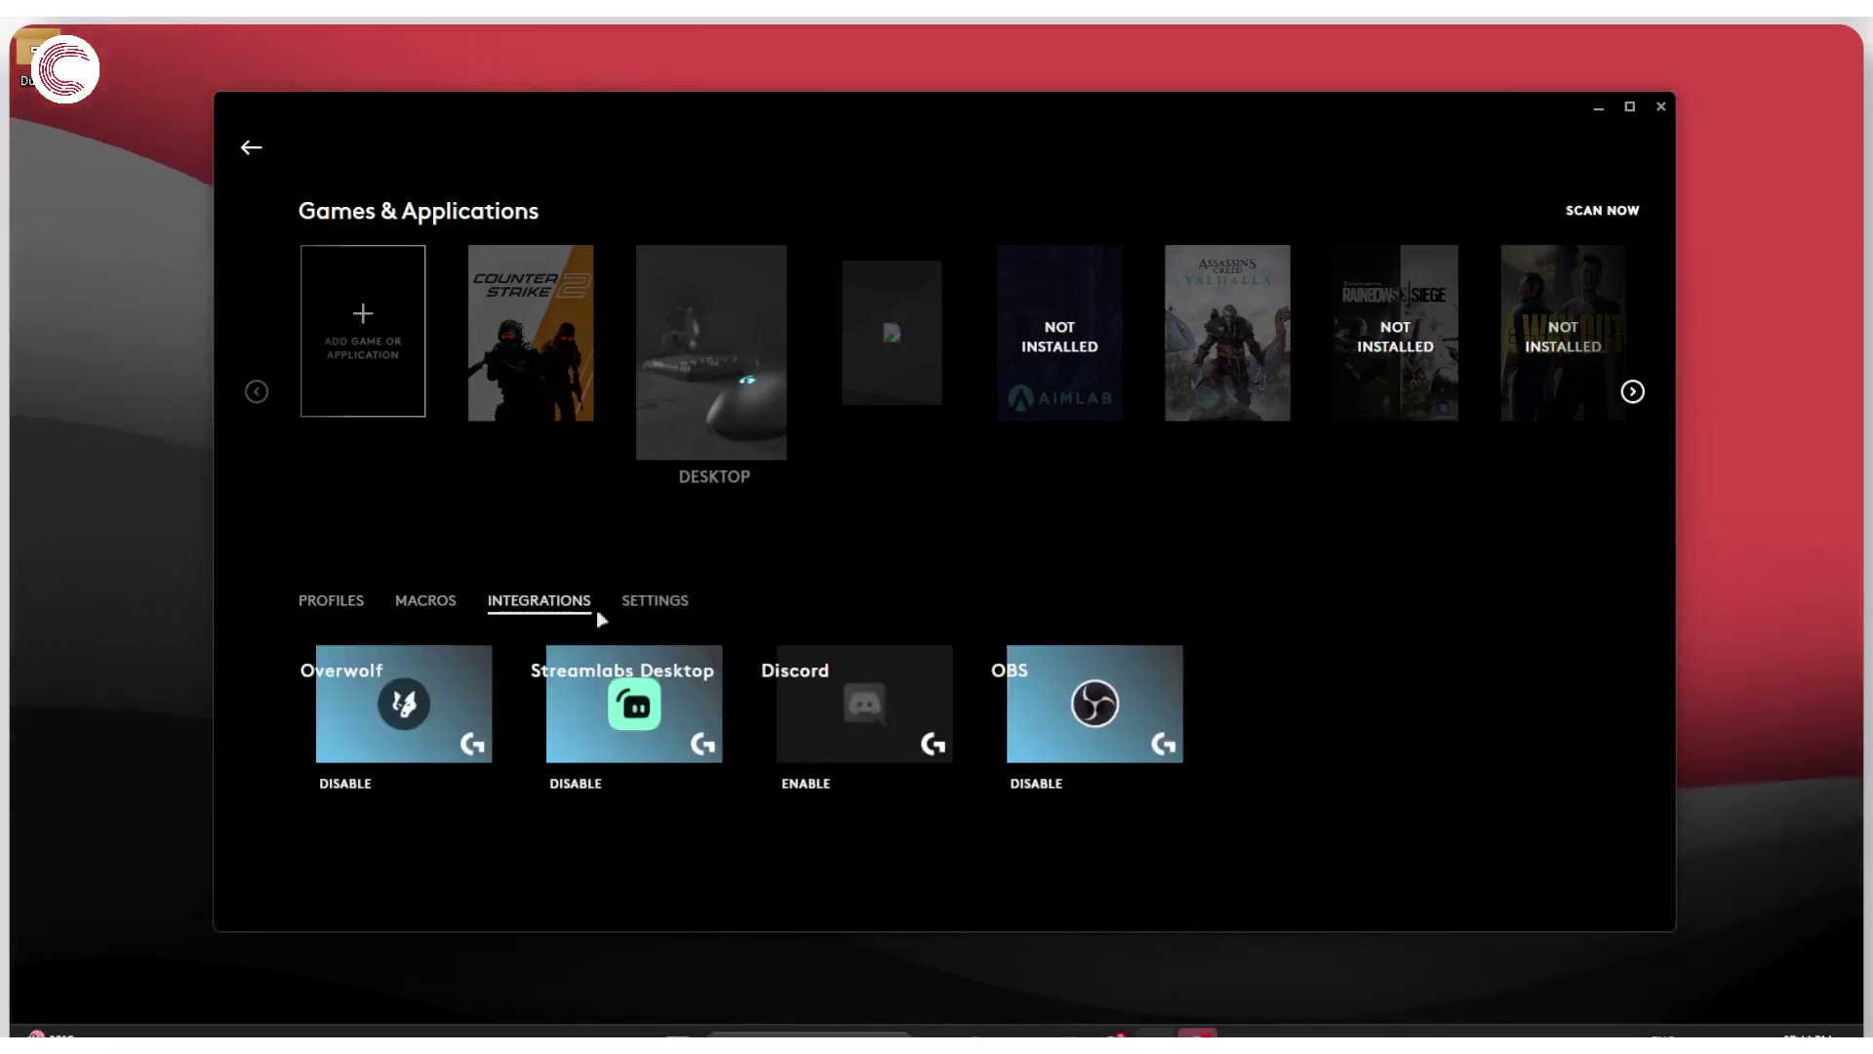
pyautogui.click(647, 600)
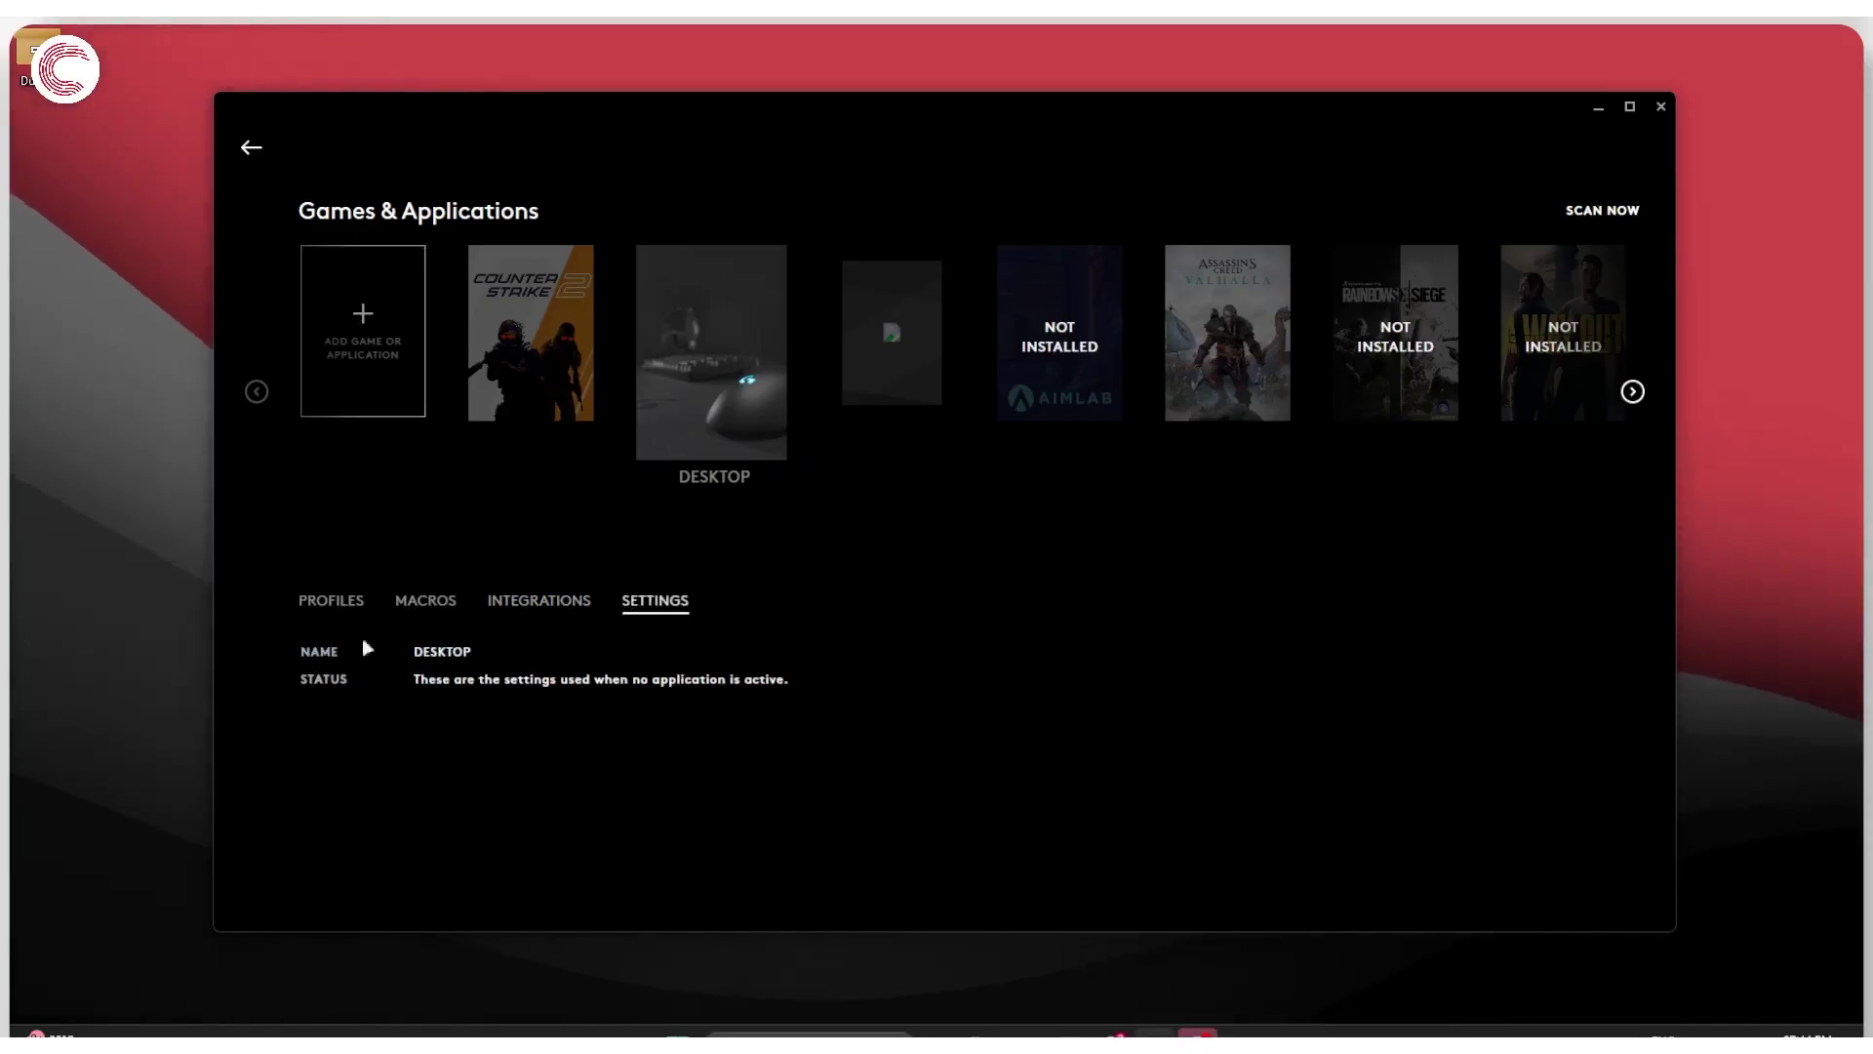
pyautogui.click(336, 601)
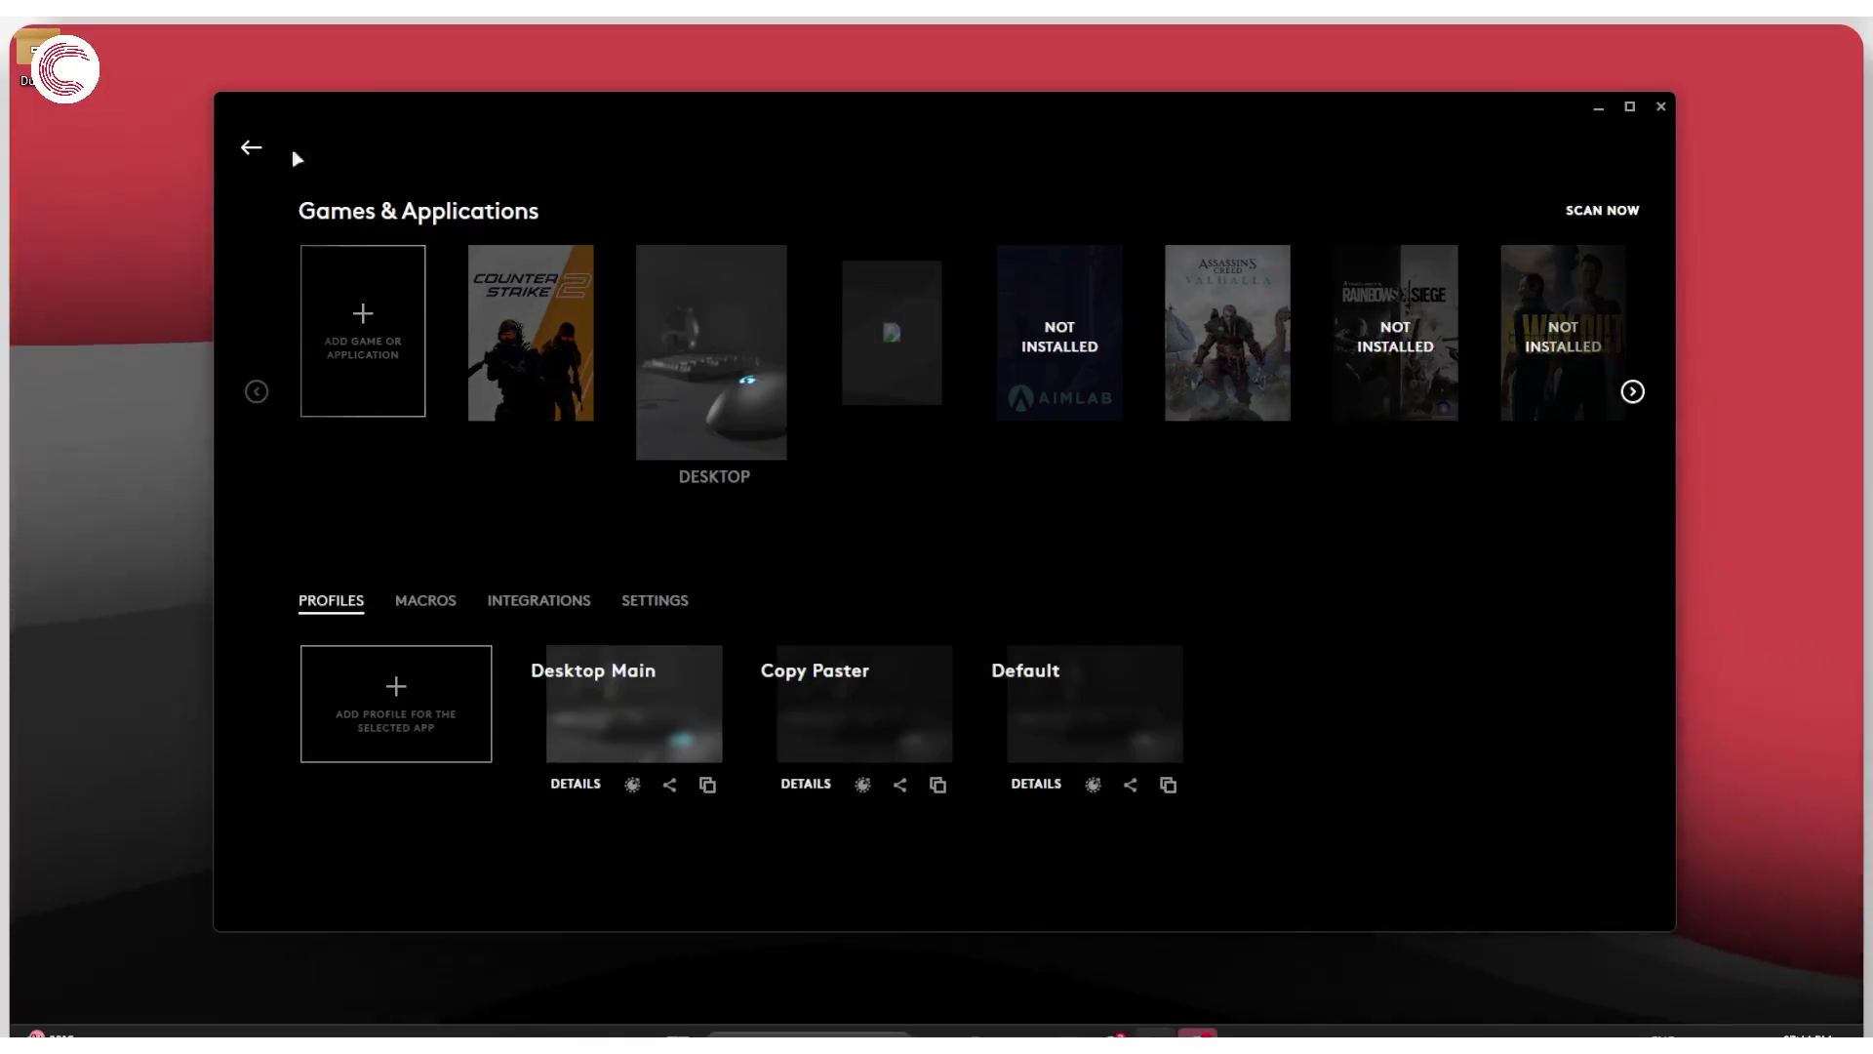
pyautogui.click(251, 147)
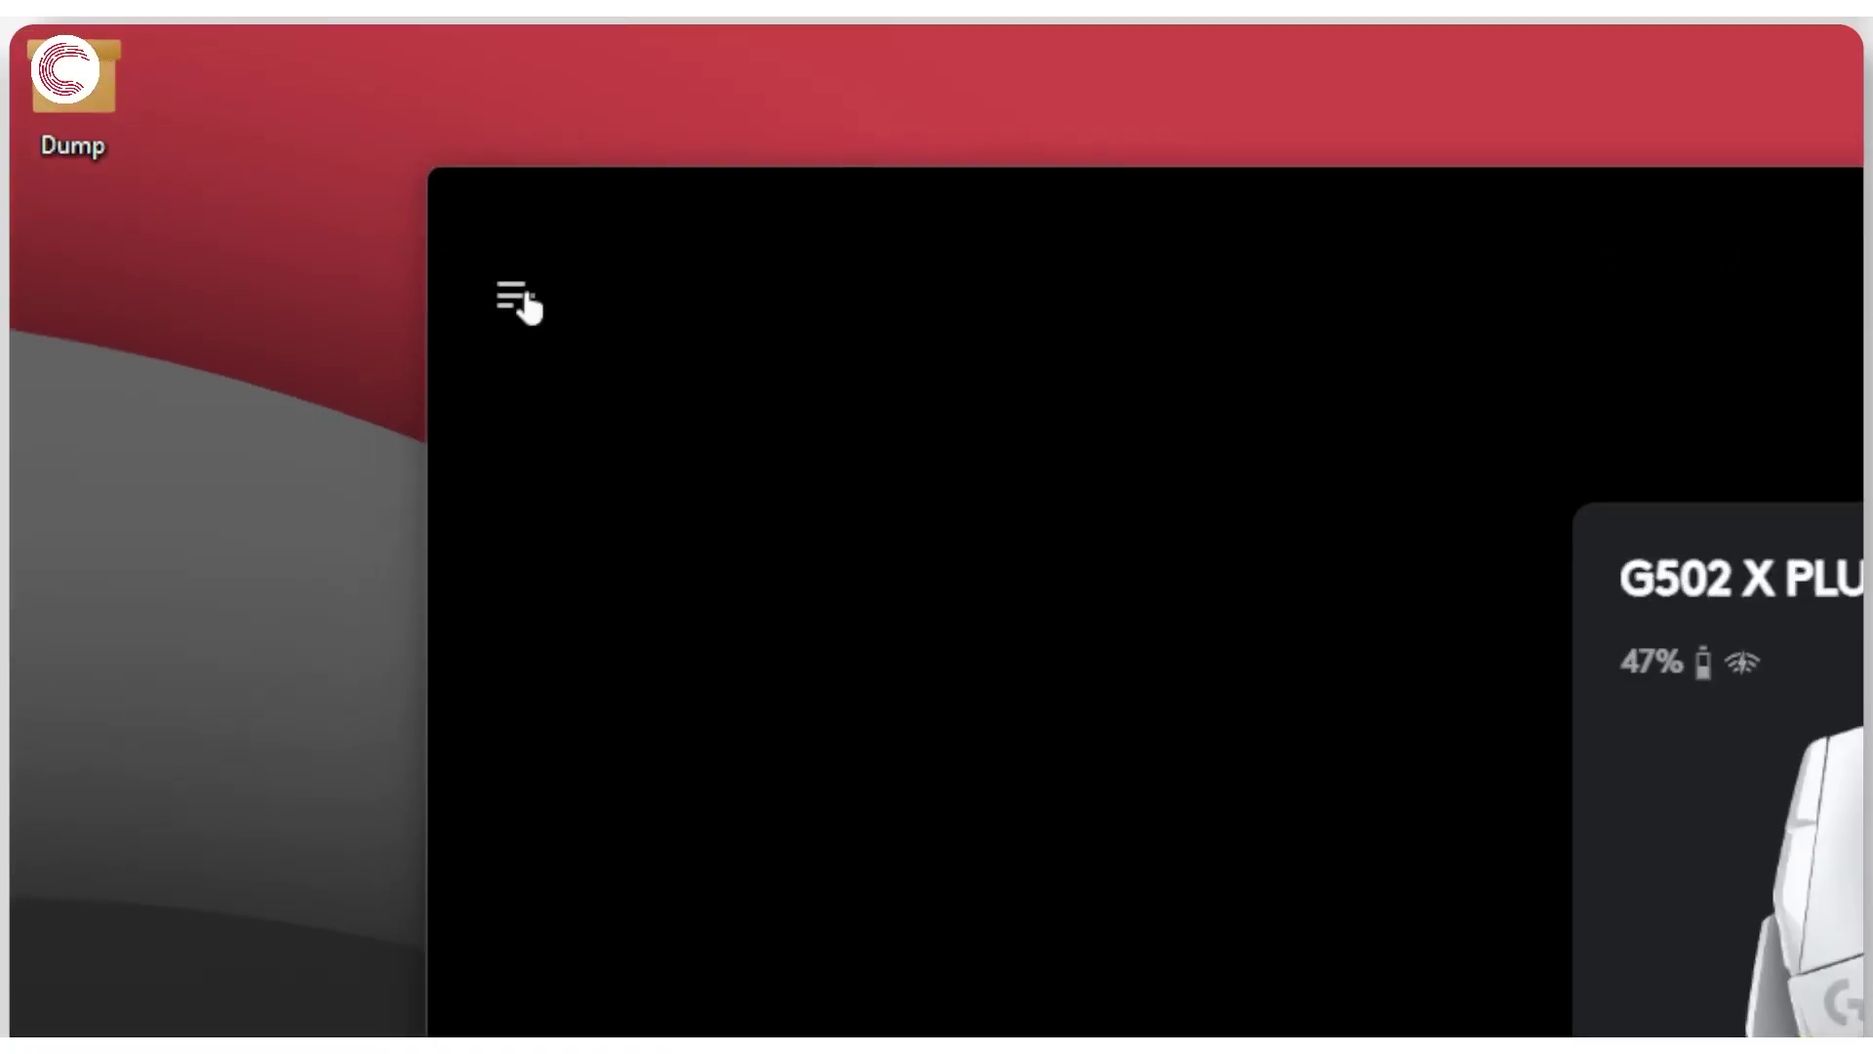
pyautogui.click(517, 297)
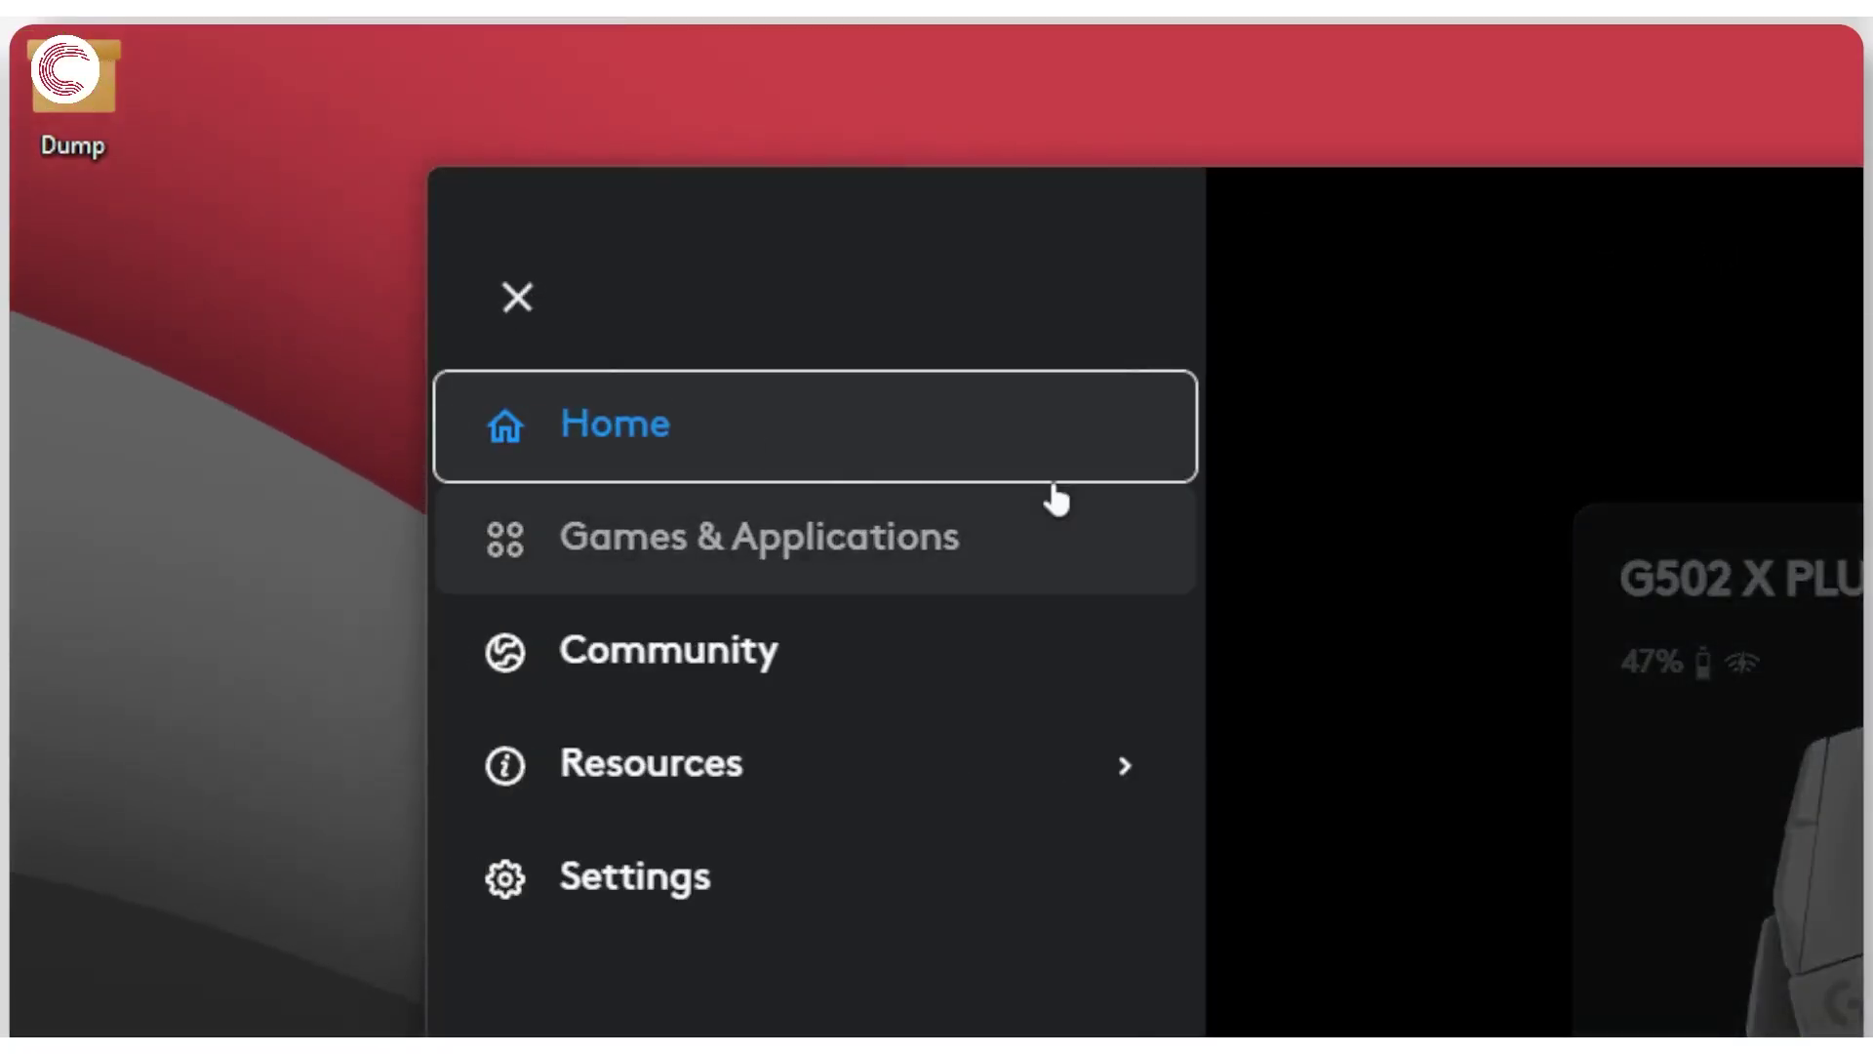
pyautogui.click(1025, 544)
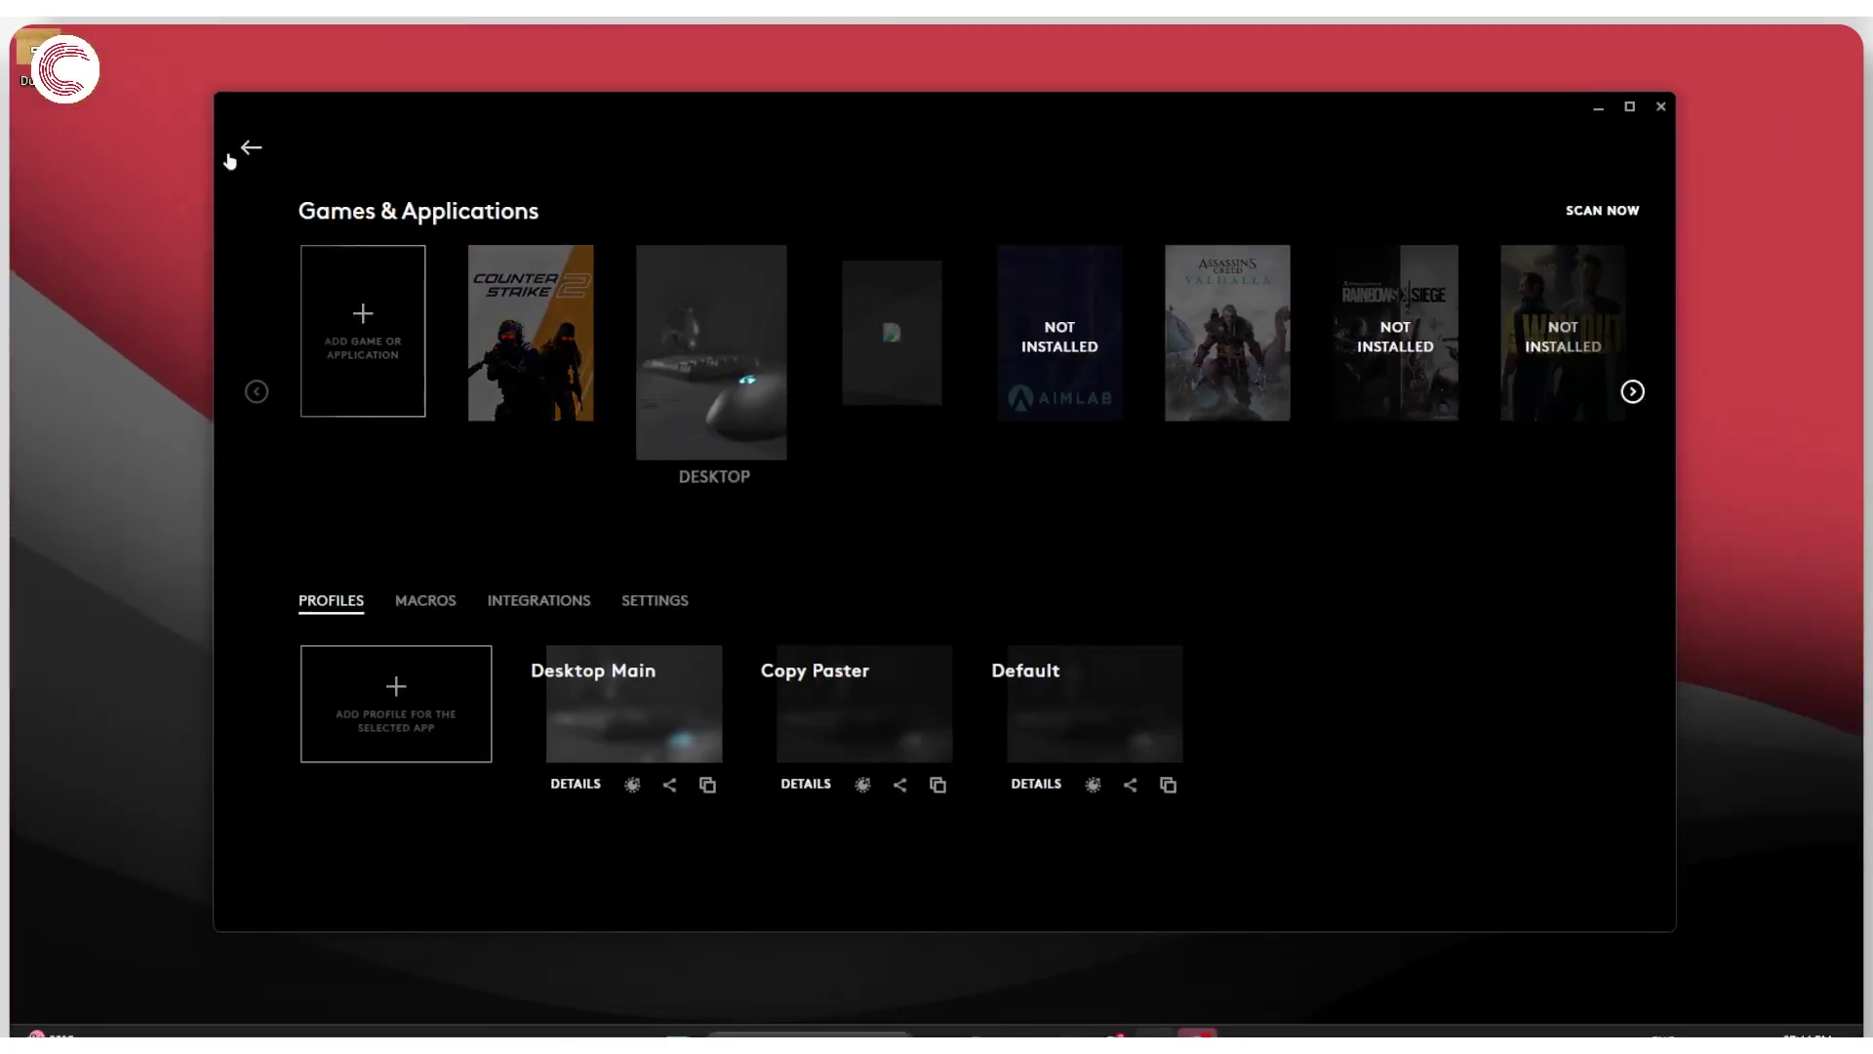
pyautogui.click(256, 151)
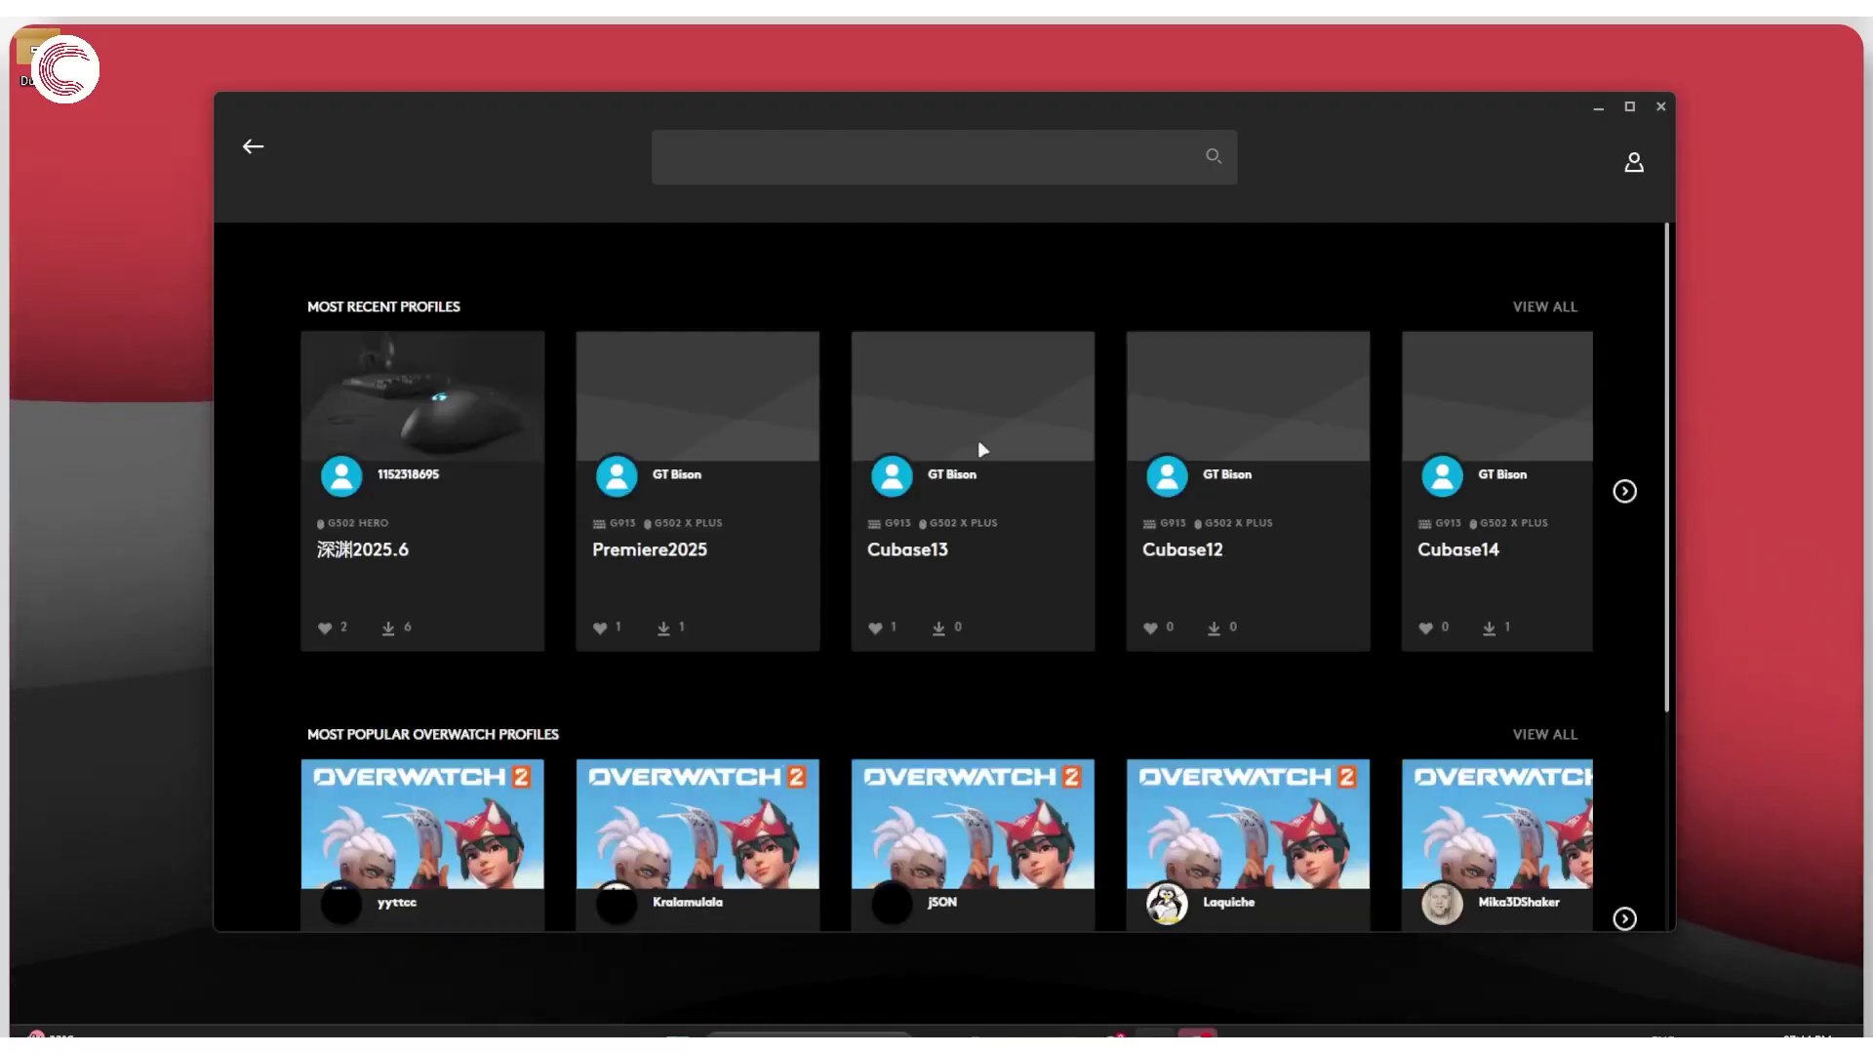
pyautogui.scroll(-3, 979, 445)
pyautogui.scroll(-5, 820, 448)
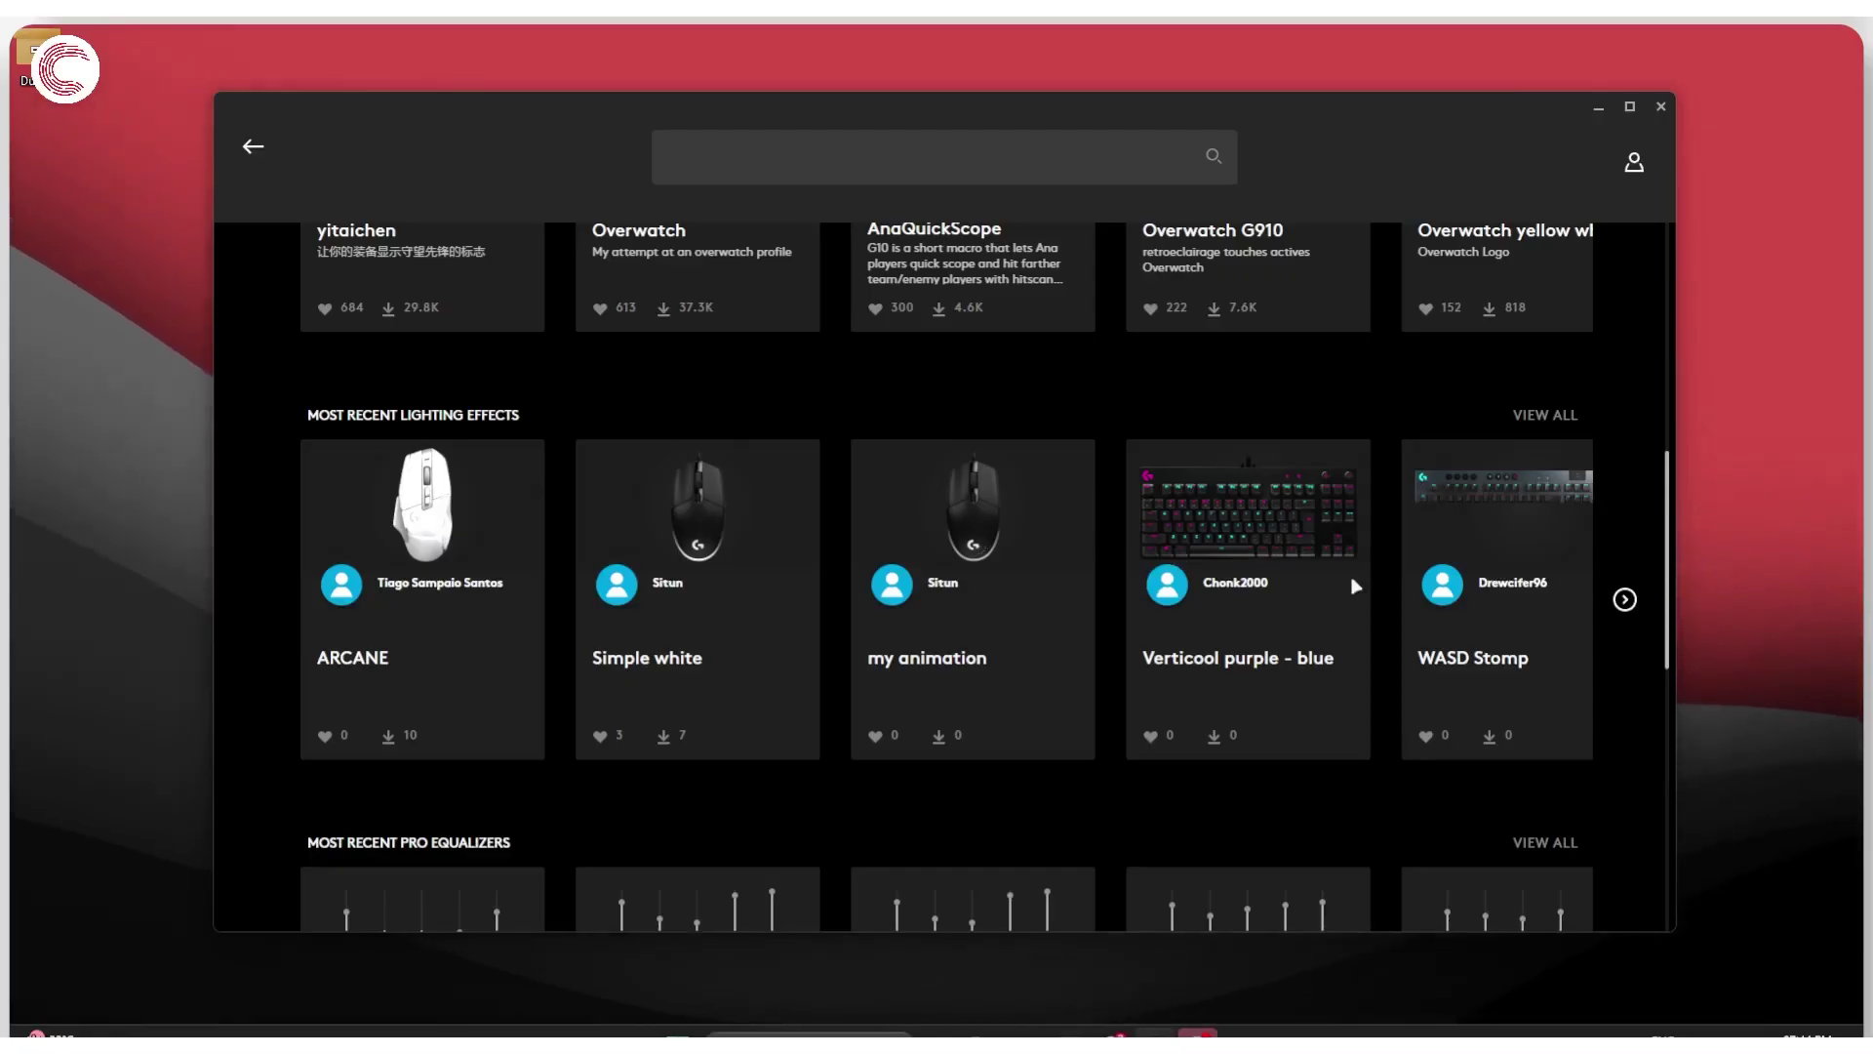
pyautogui.scroll(-5, 1159, 563)
pyautogui.scroll(2, 1028, 532)
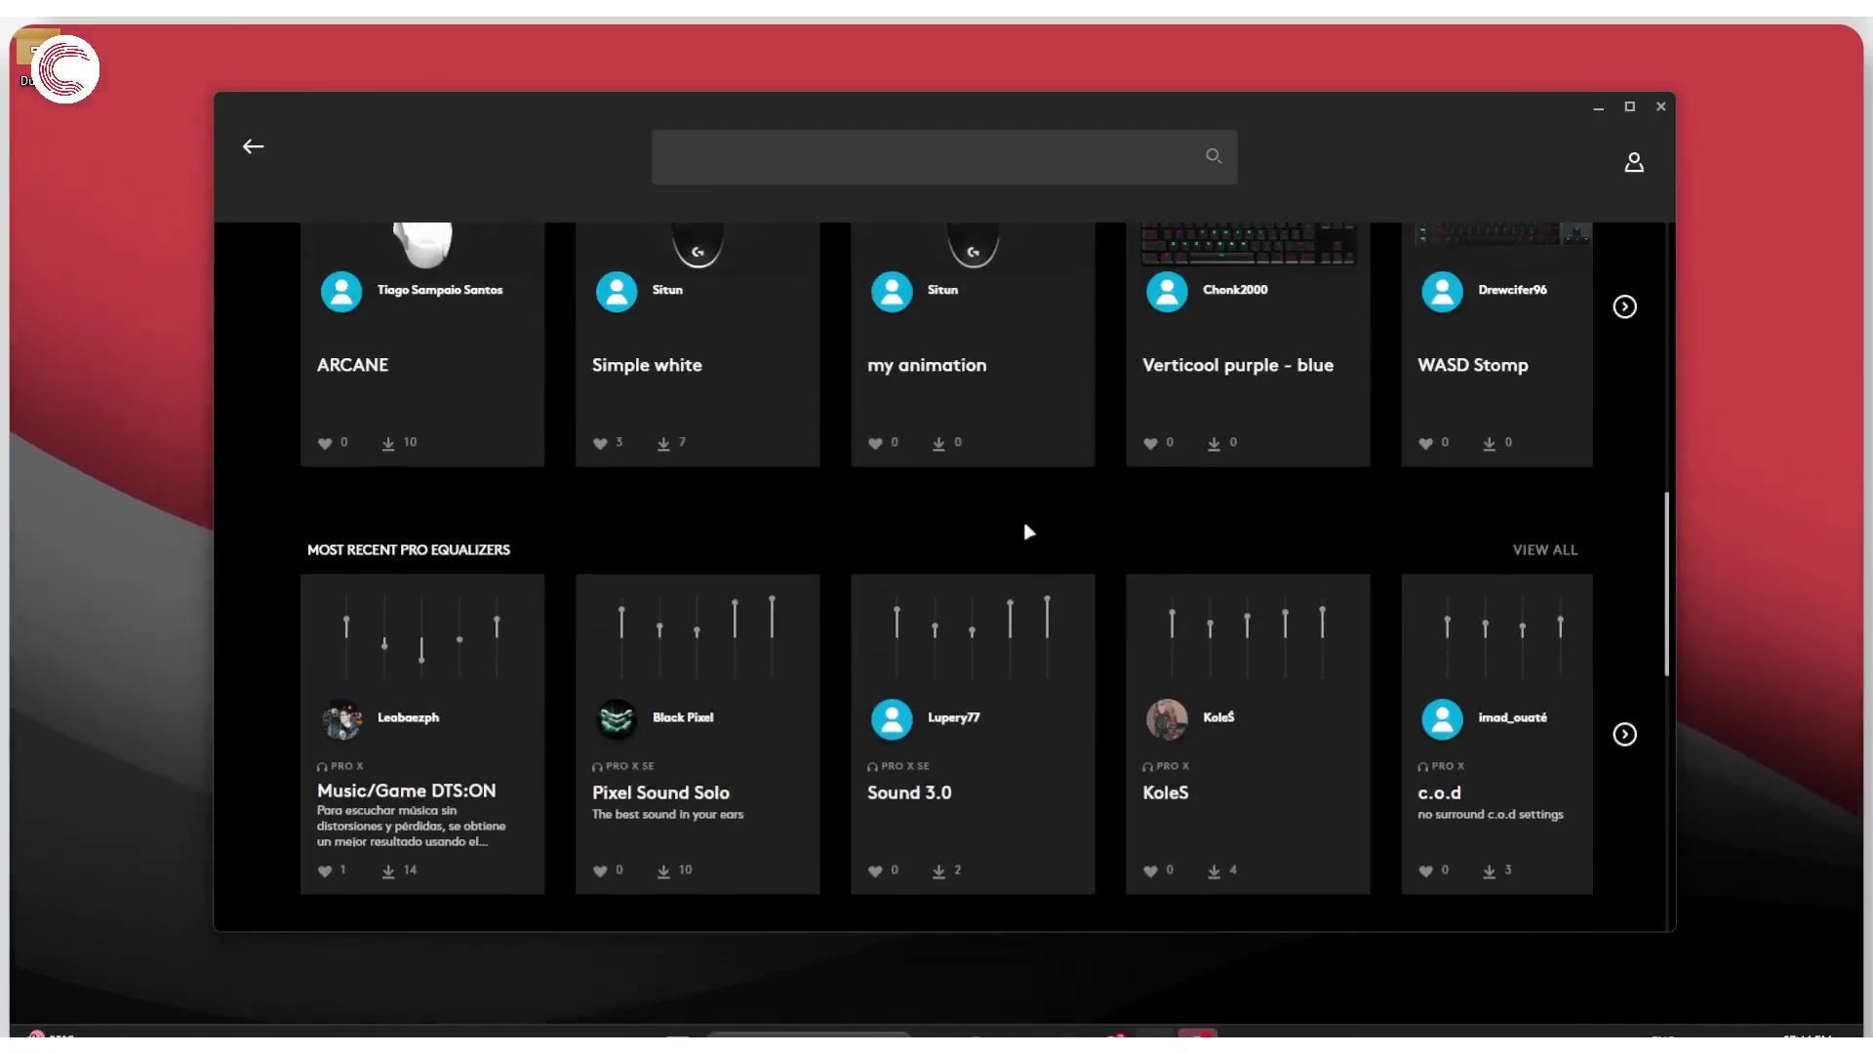
pyautogui.scroll(-1, 901, 517)
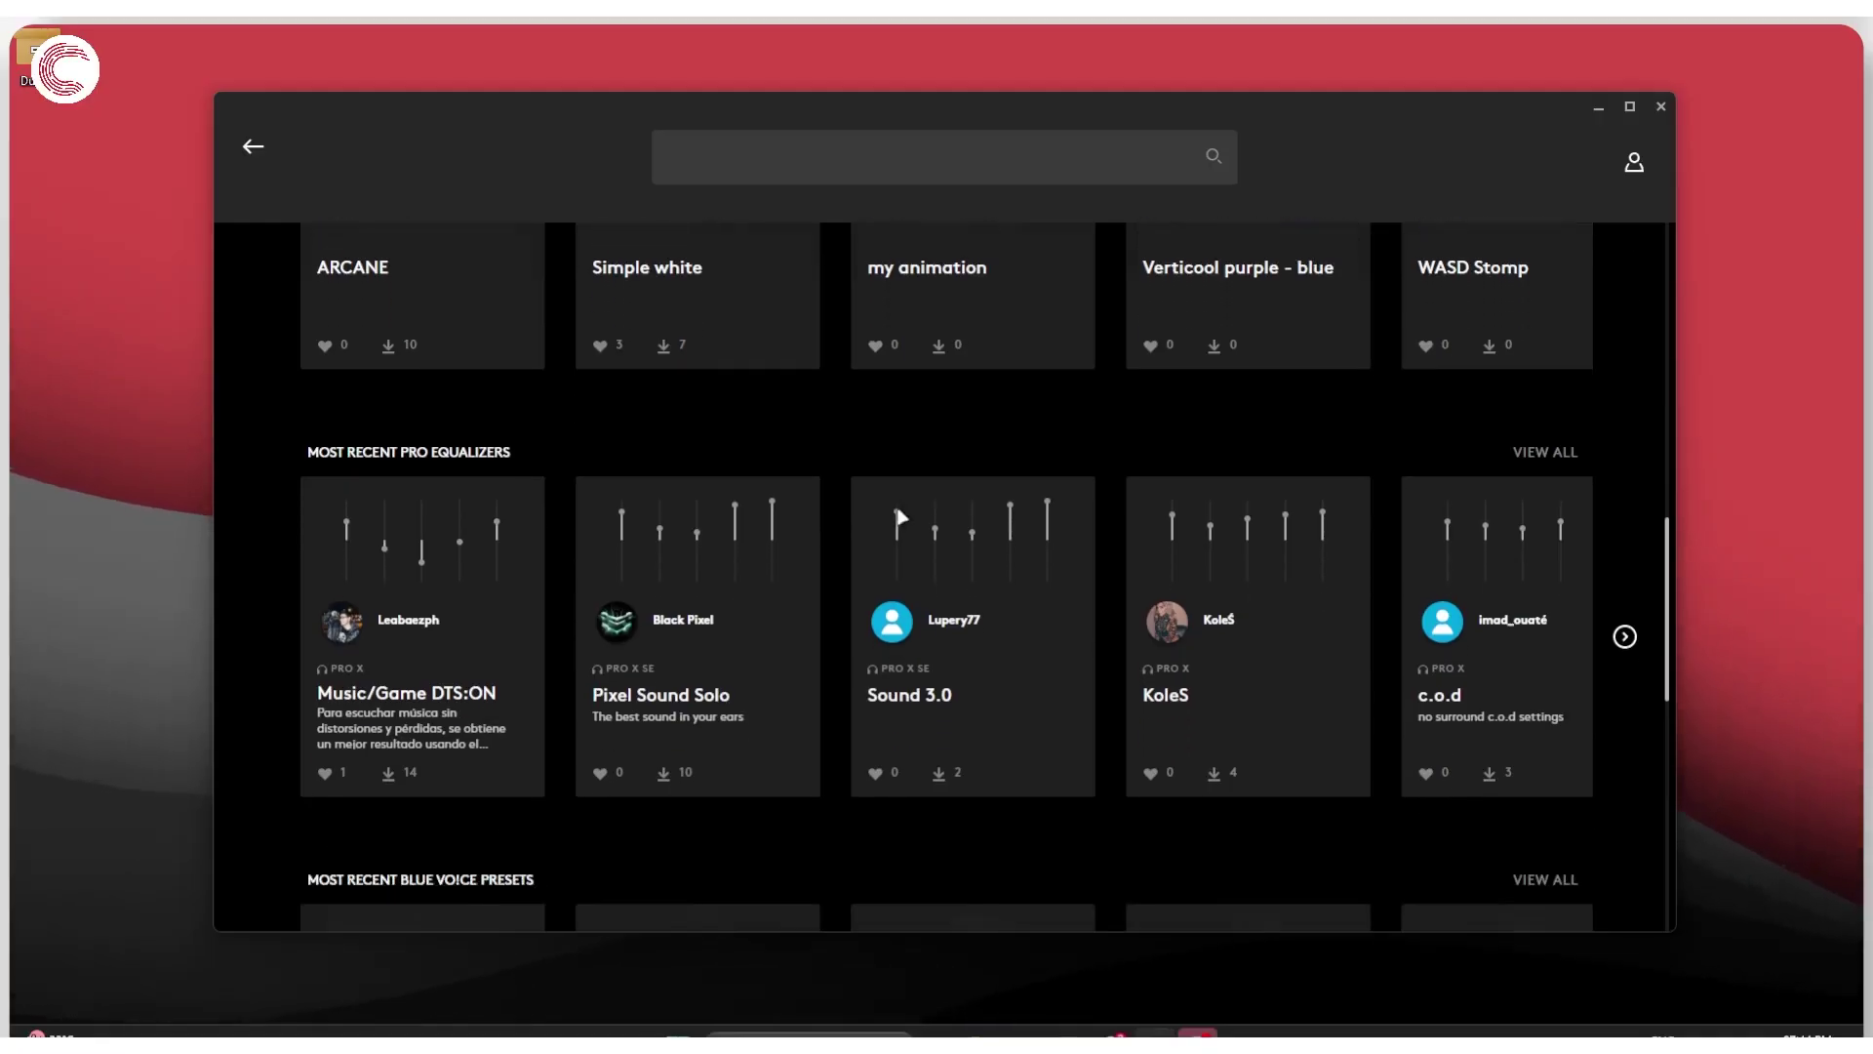
pyautogui.scroll(-2, 891, 489)
pyautogui.scroll(-2, 1083, 417)
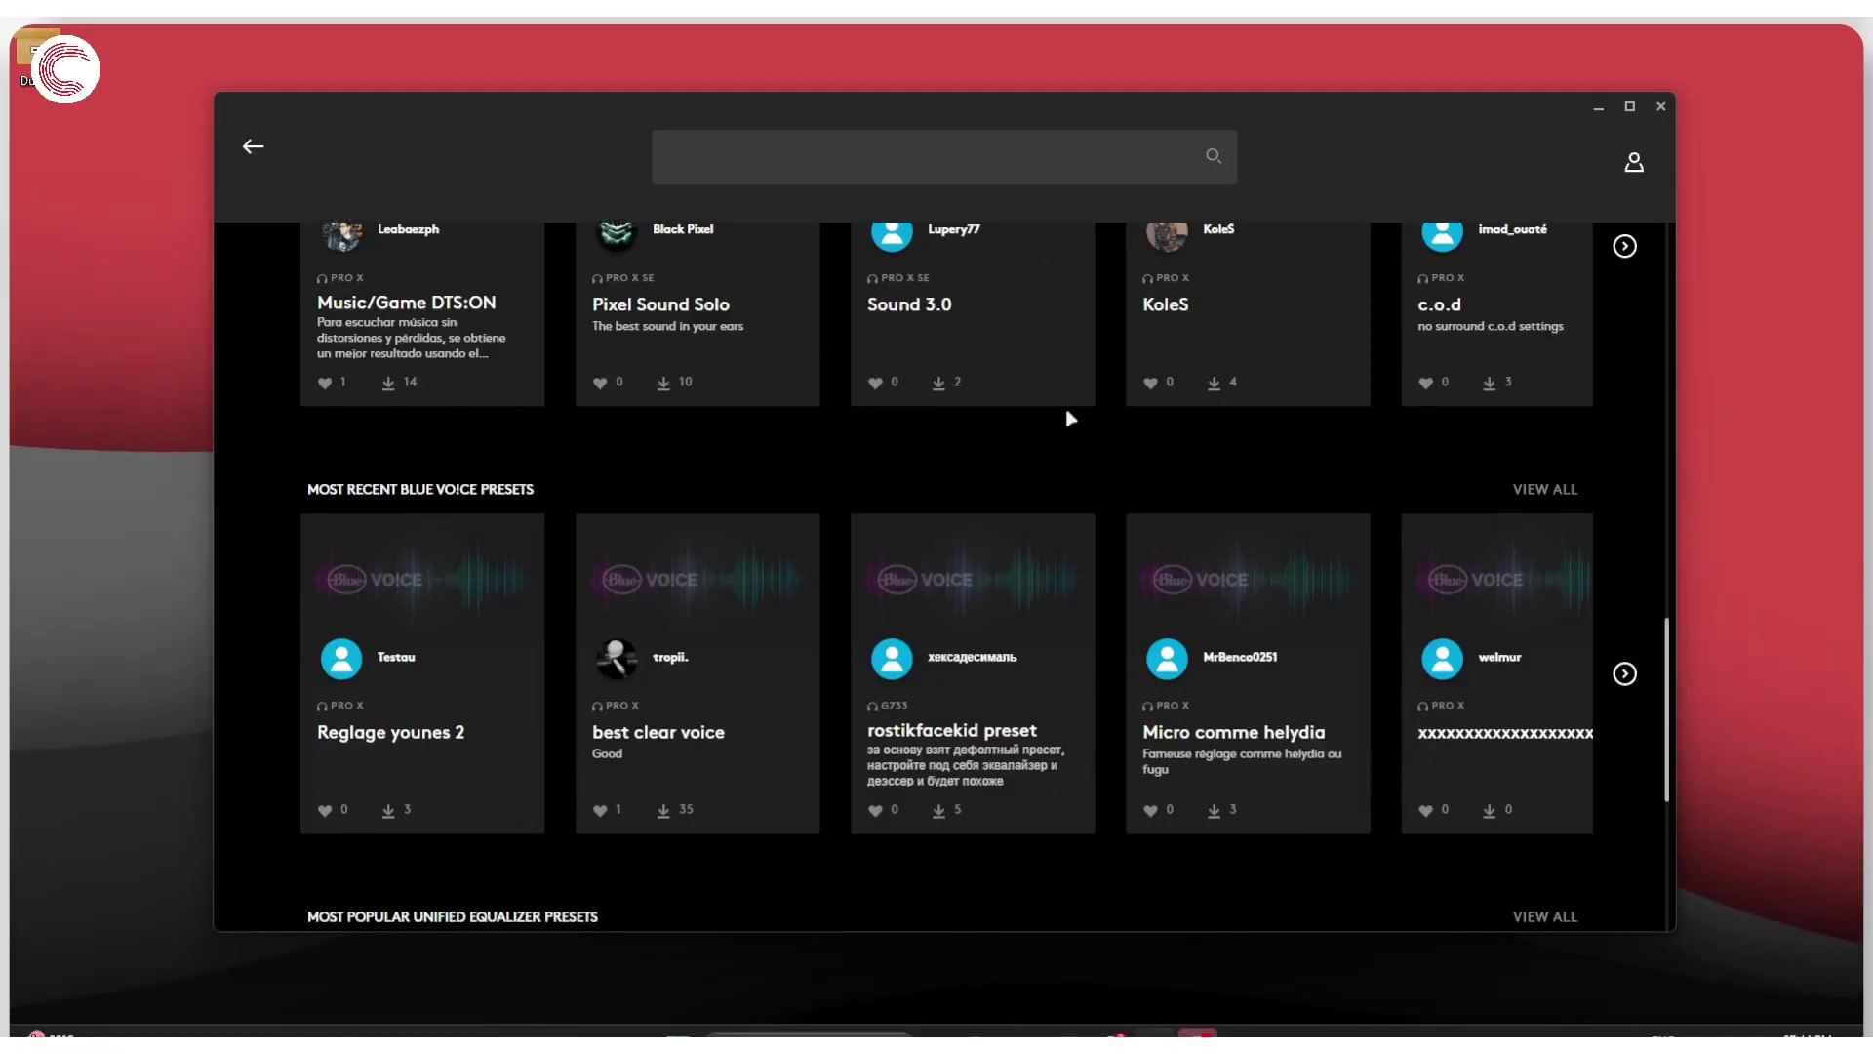
pyautogui.scroll(-5, 547, 595)
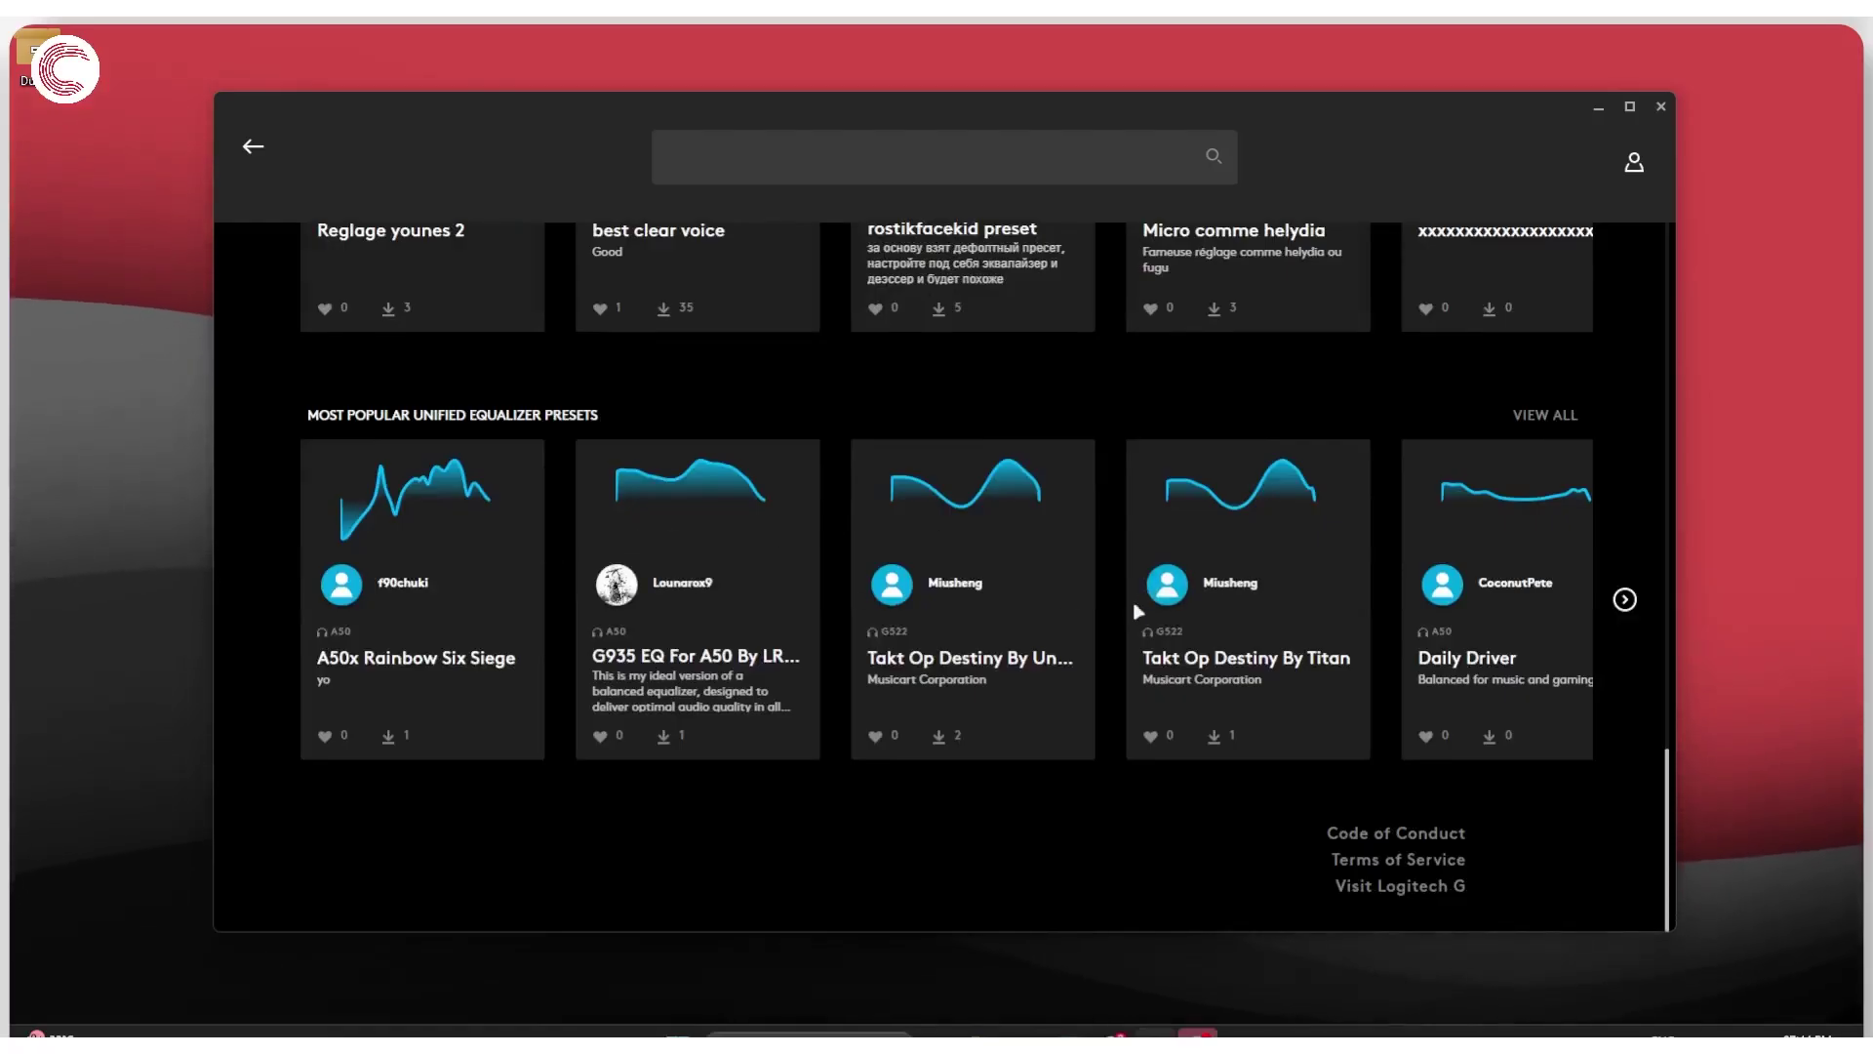
pyautogui.scroll(8, 1113, 607)
pyautogui.scroll(6, 1112, 606)
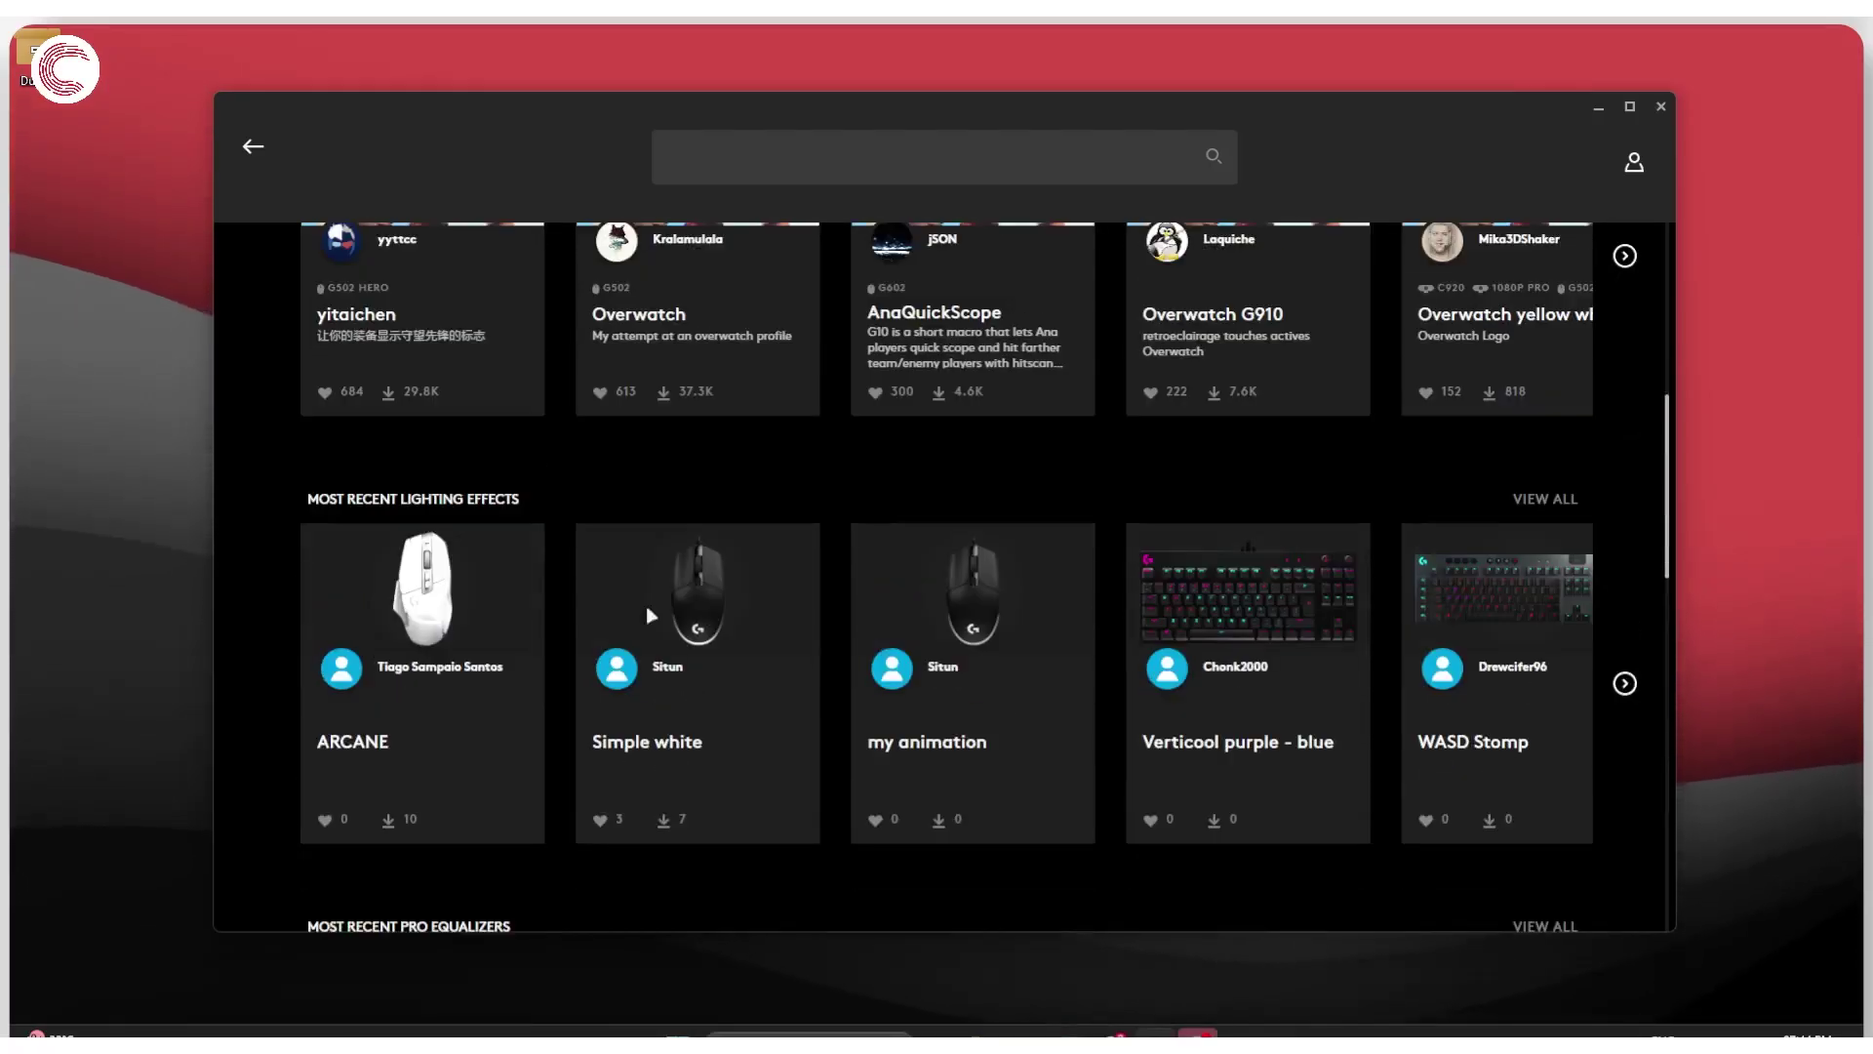
pyautogui.scroll(4, 651, 615)
pyautogui.scroll(-3, 808, 614)
pyautogui.scroll(-3, 955, 556)
pyautogui.scroll(8, 952, 562)
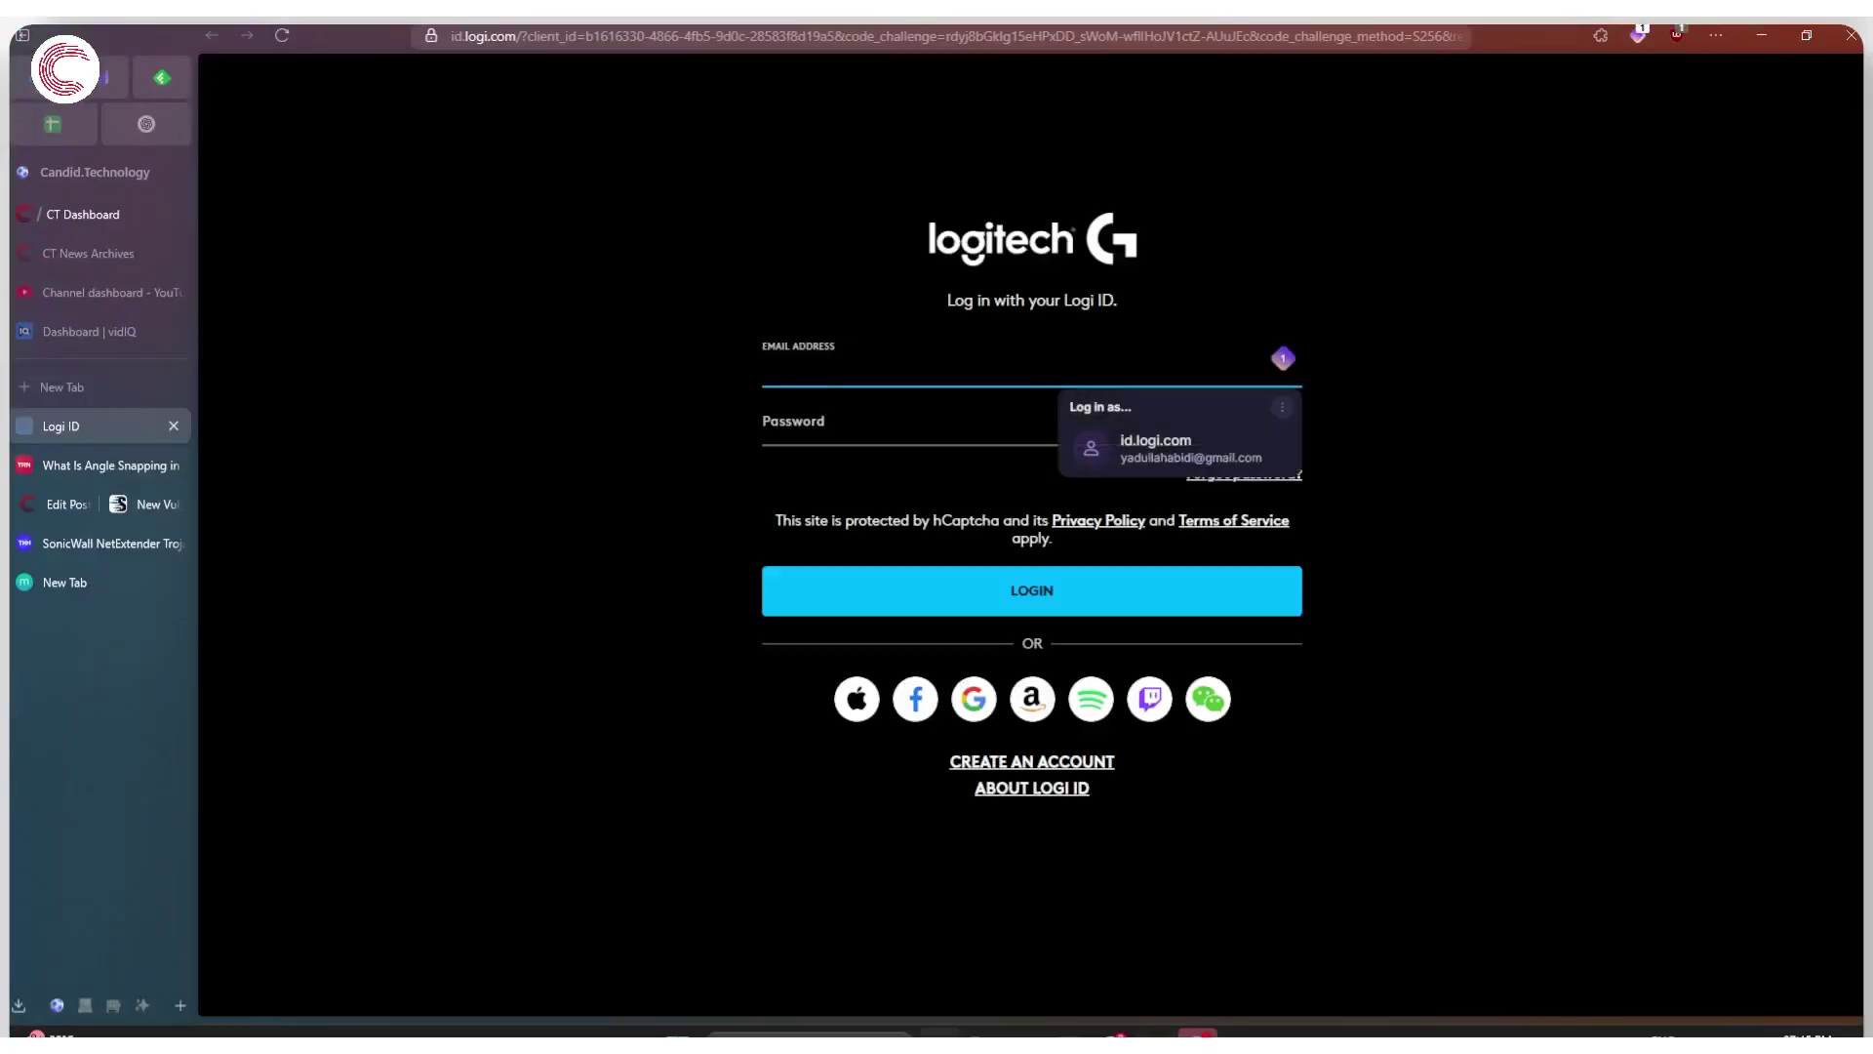
pyautogui.click(795, 315)
pyautogui.click(794, 355)
pyautogui.click(648, 400)
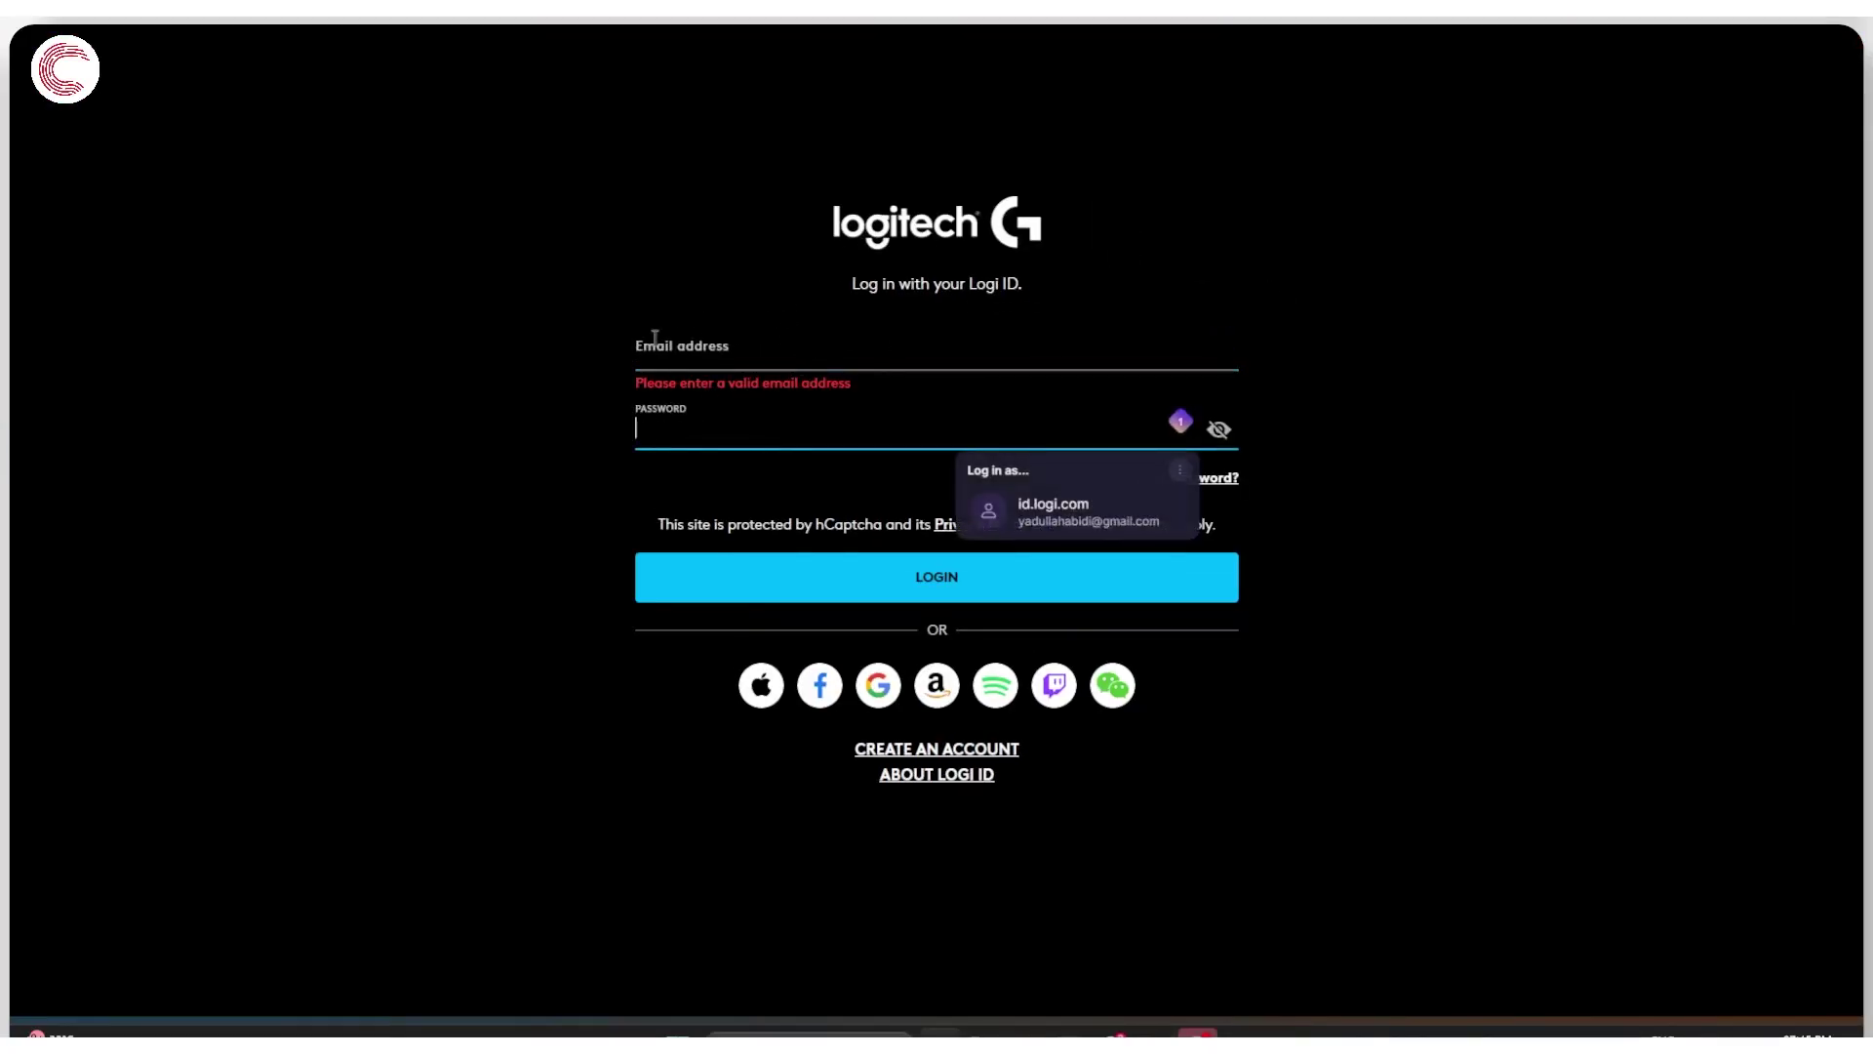
pyautogui.click(1510, 343)
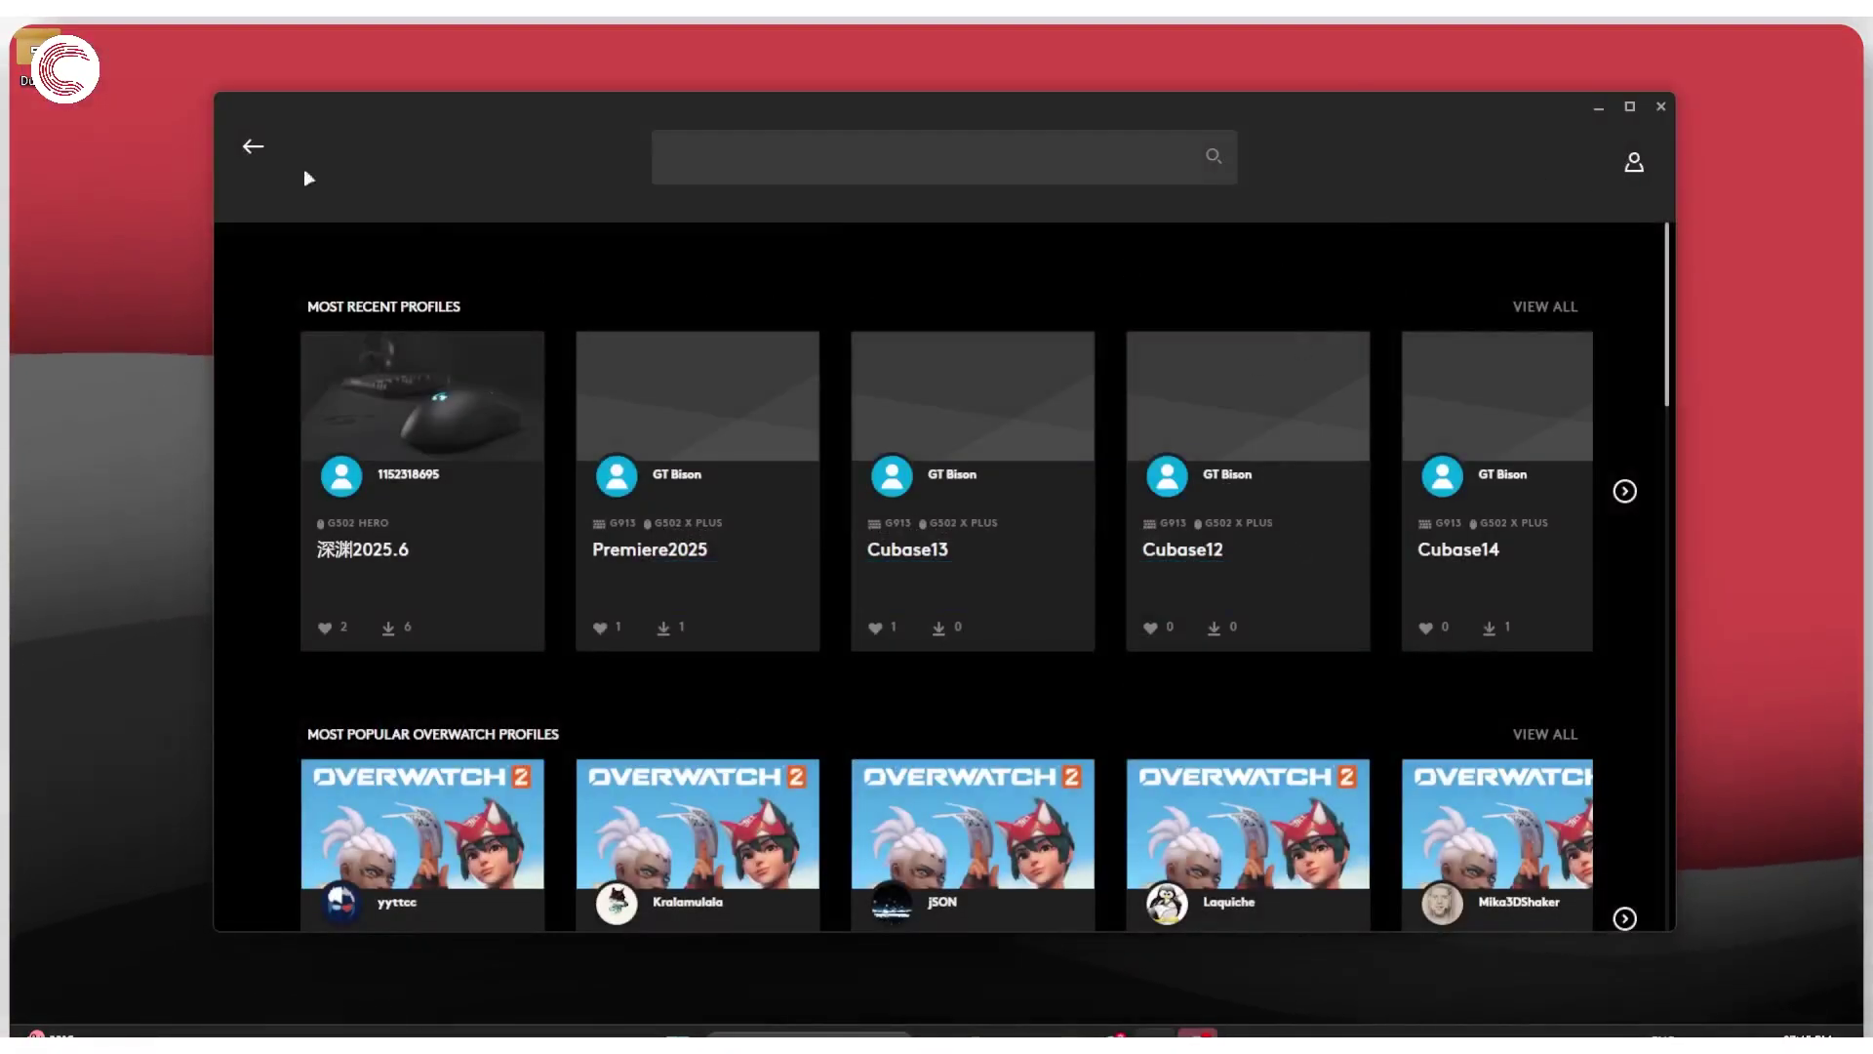
# From the main menu, expand and collapse Resources, then open G HUB Settings
pyautogui.click(256, 151)
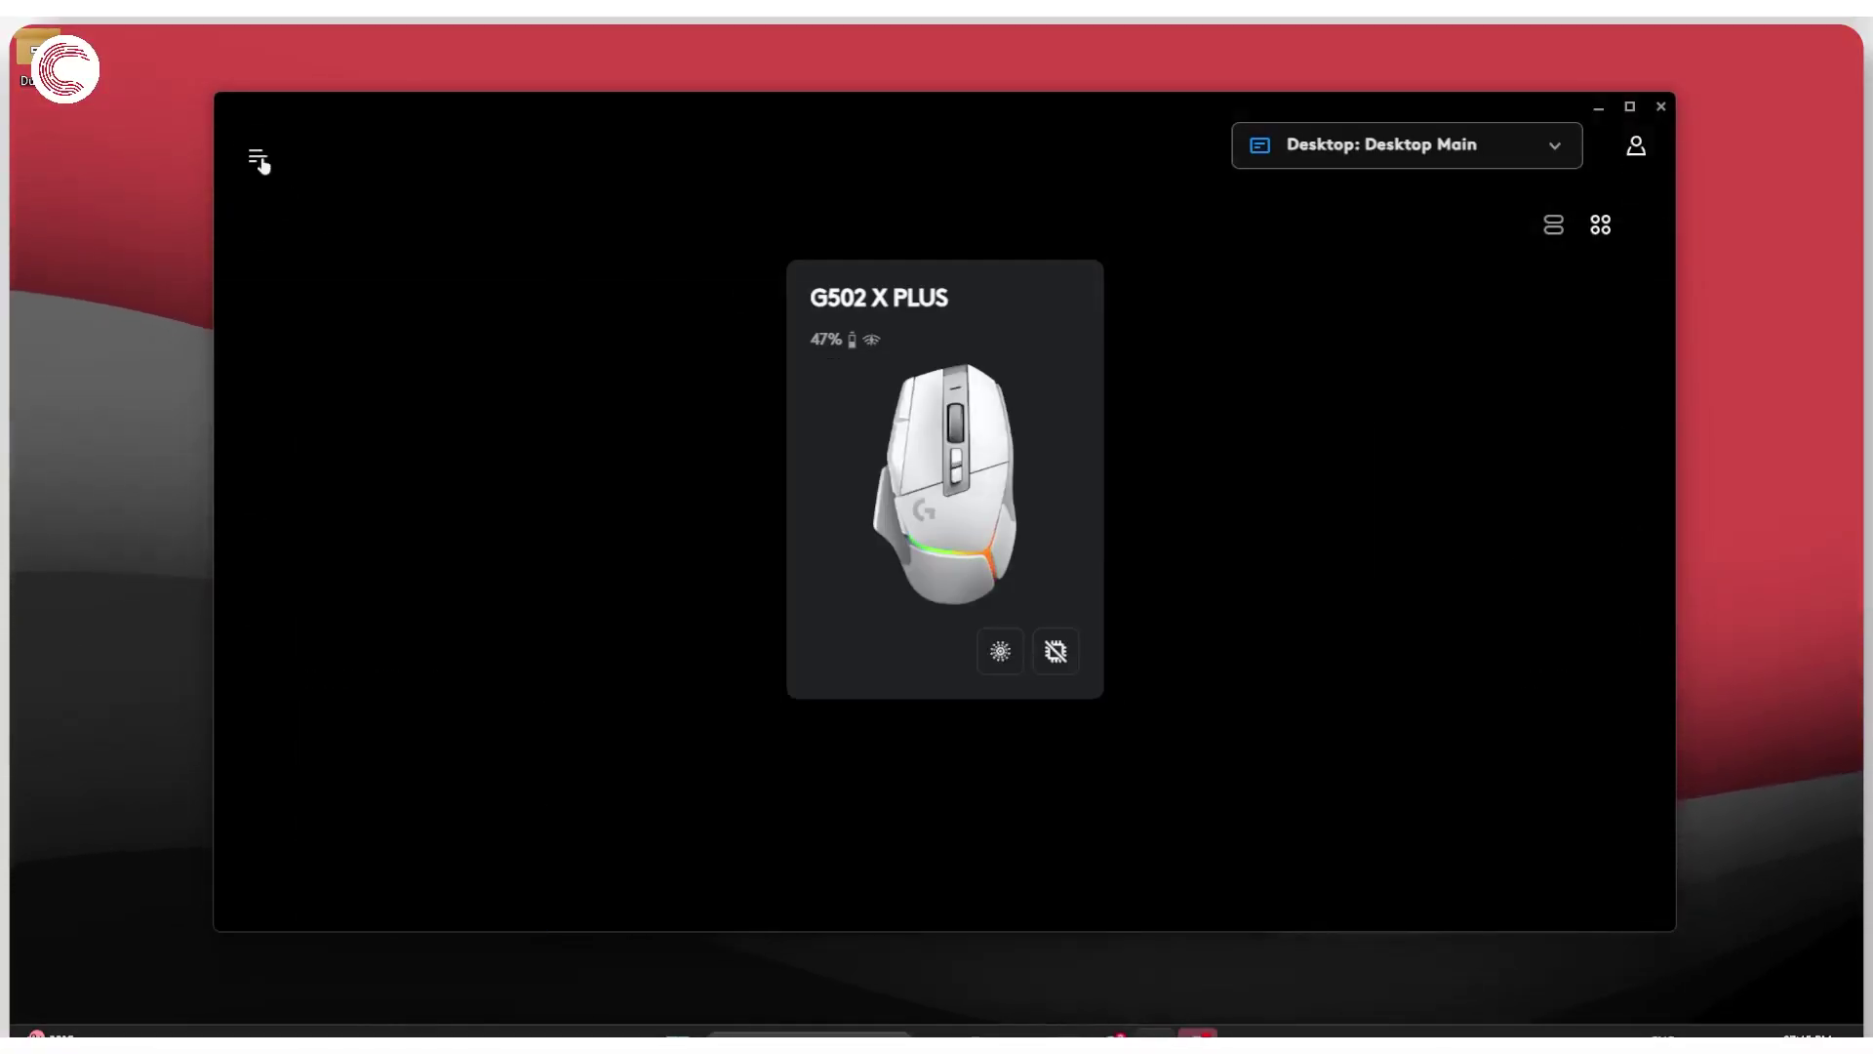
pyautogui.click(259, 160)
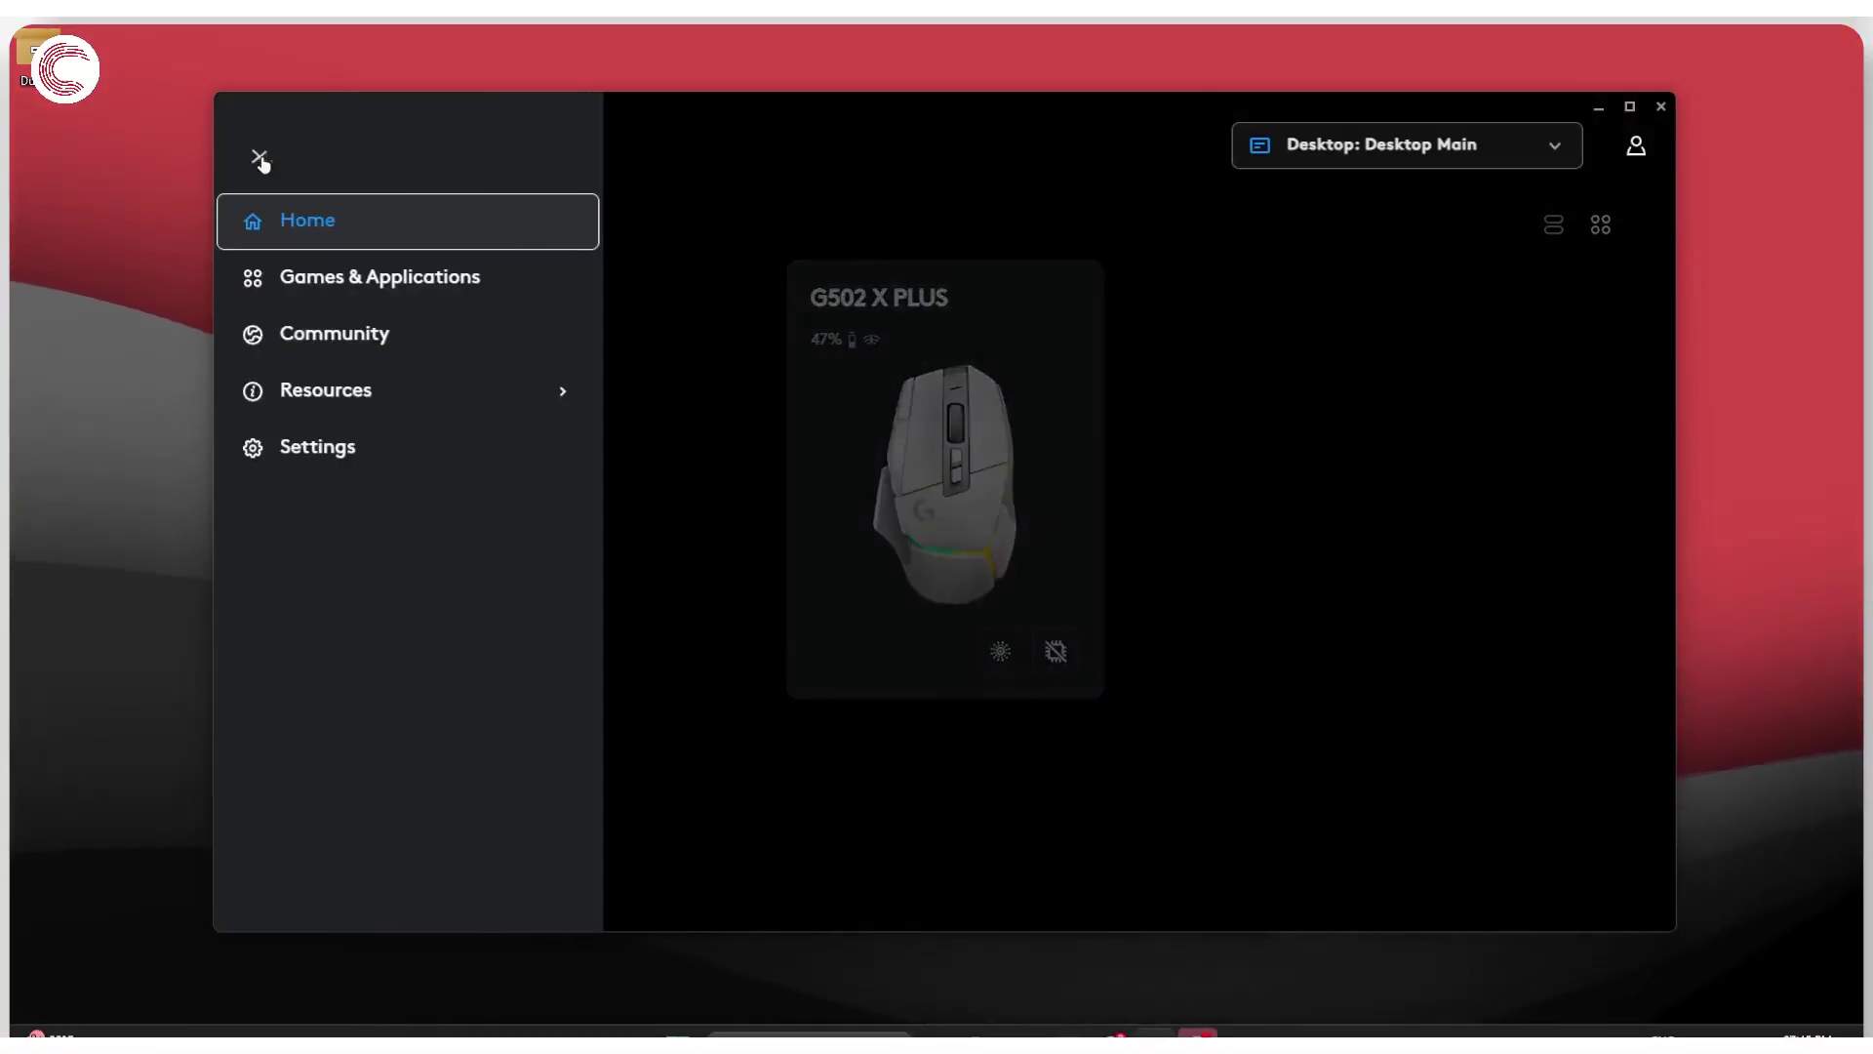
pyautogui.click(410, 394)
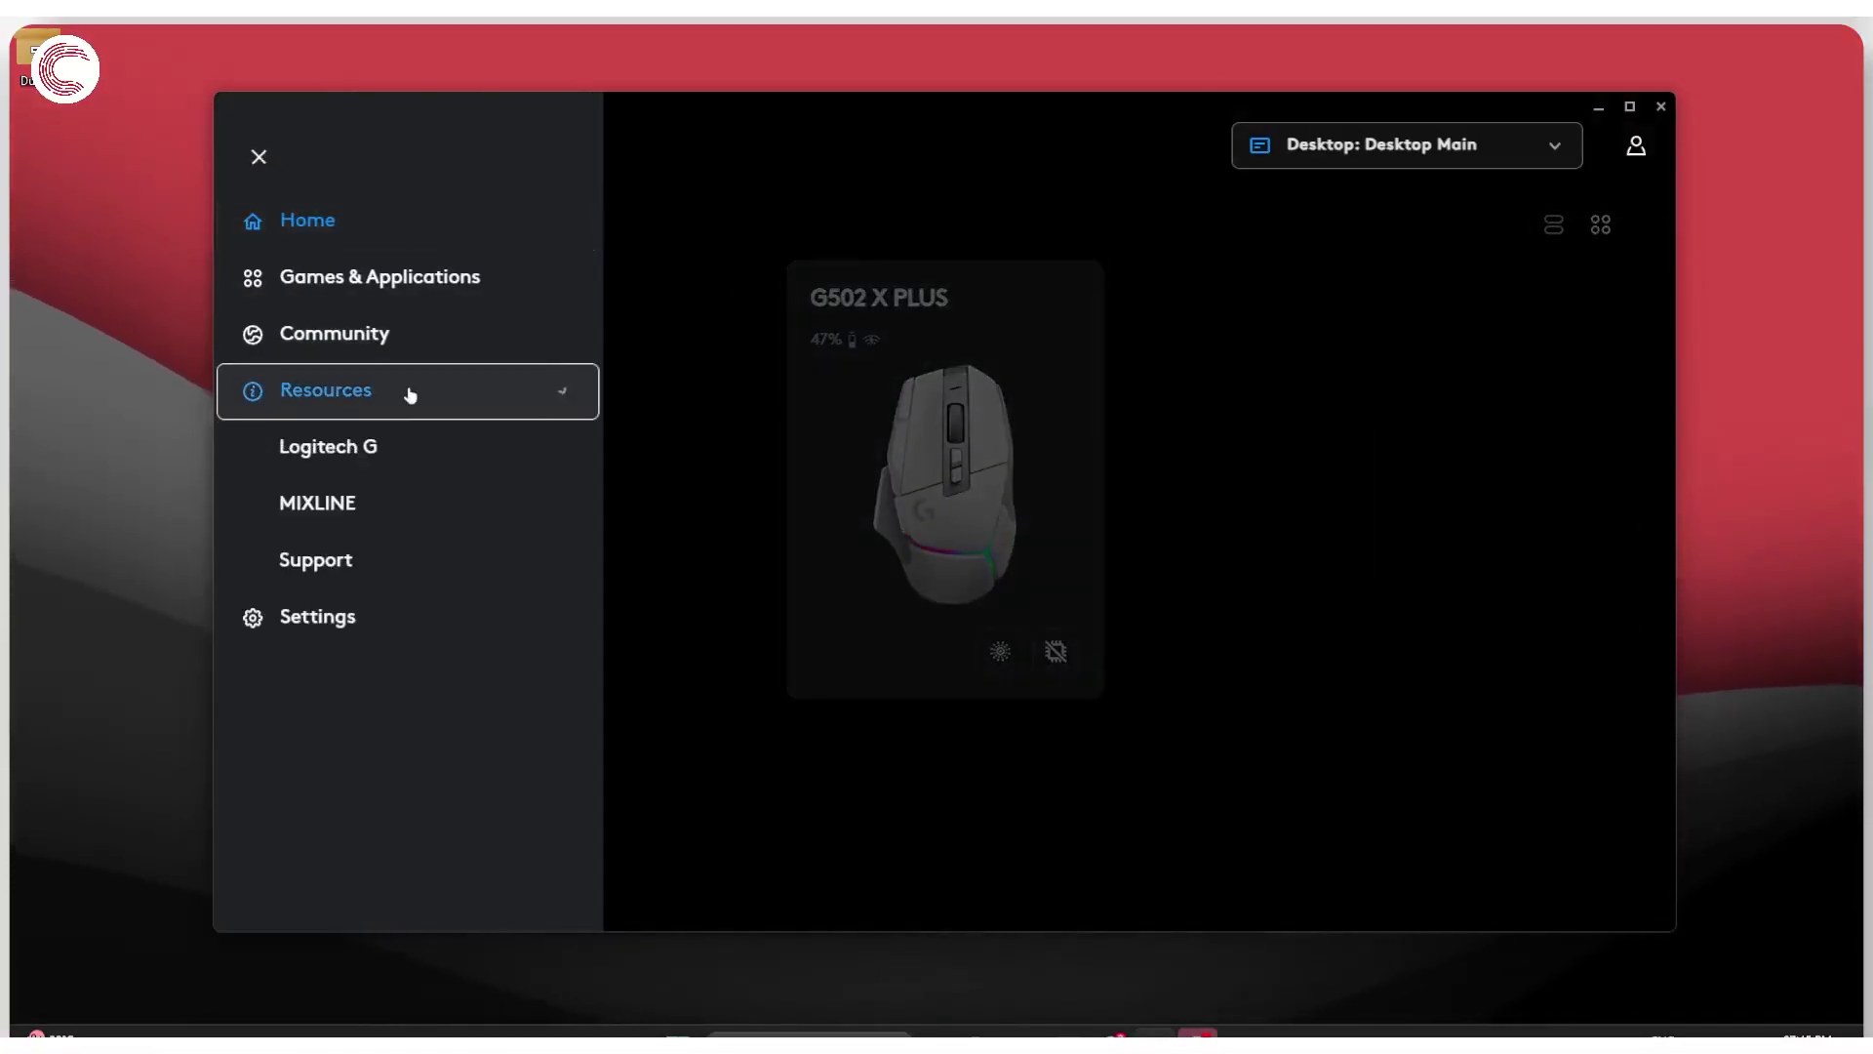
pyautogui.click(542, 406)
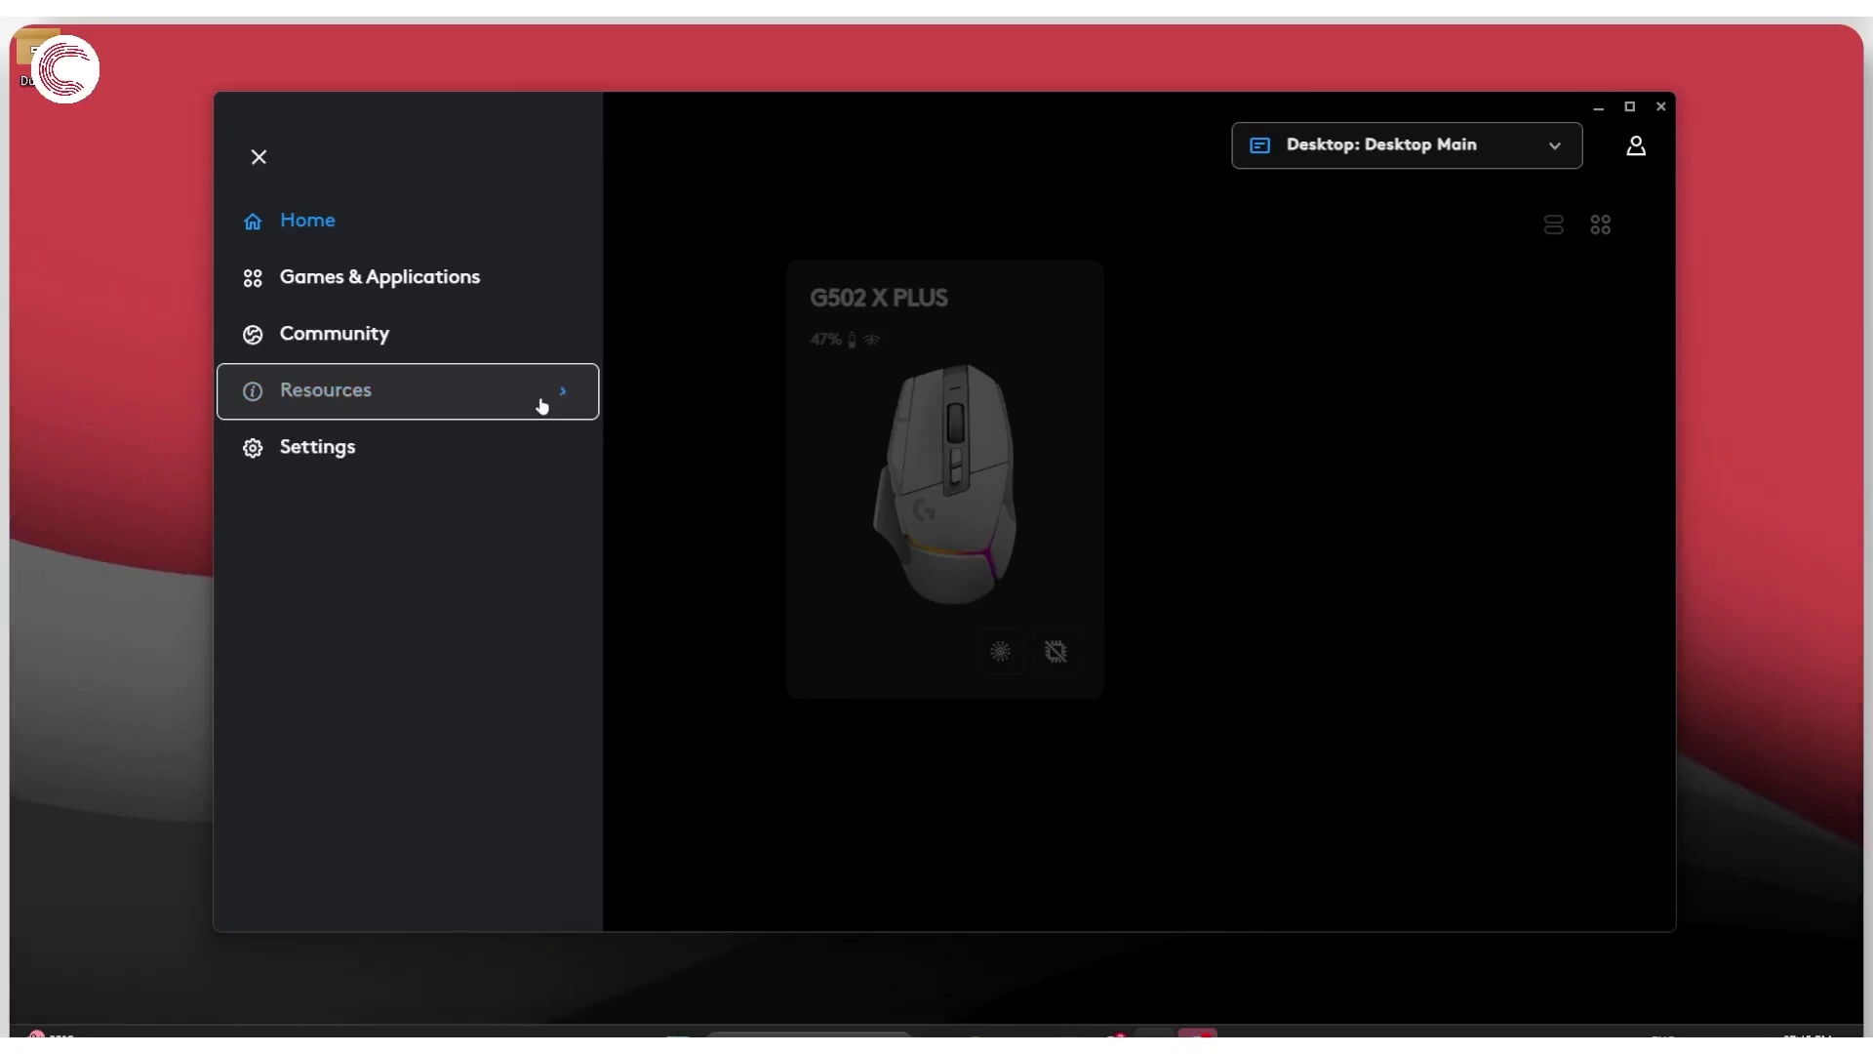
pyautogui.click(419, 460)
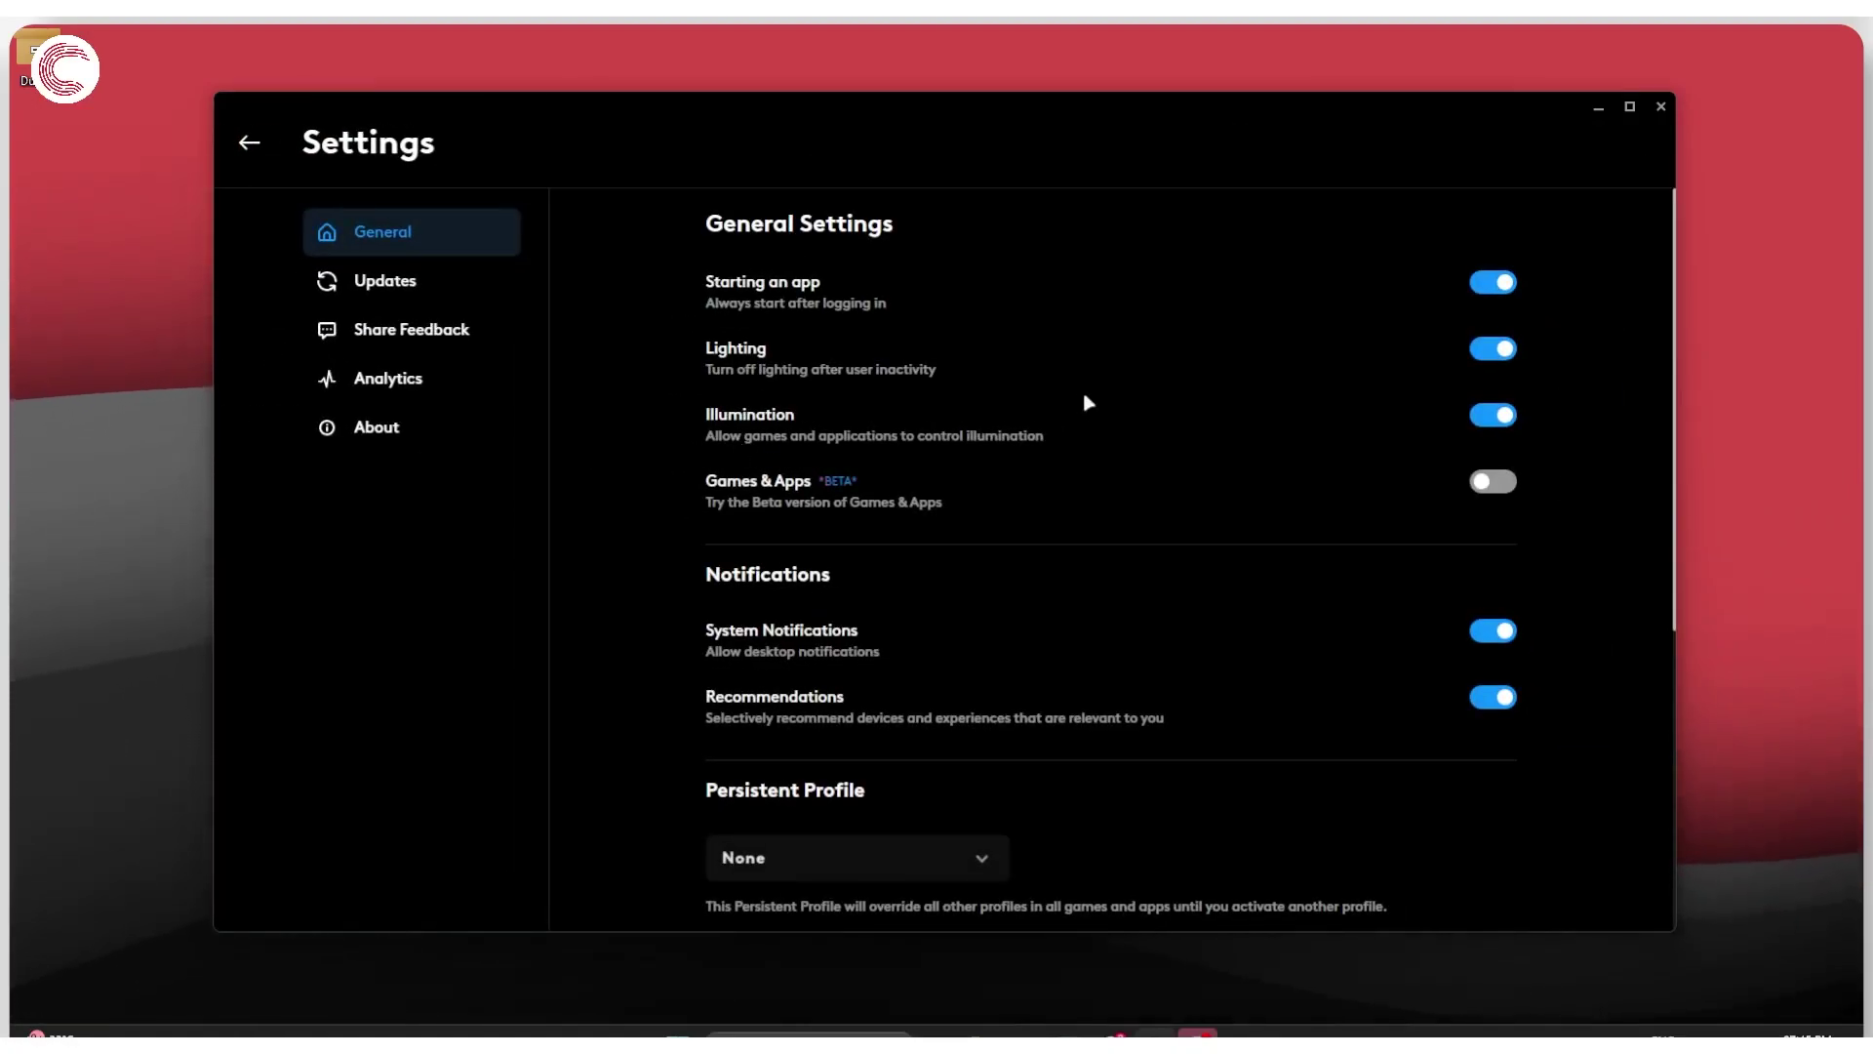
# Review the General, Updates, Share Feedback, Analytics and About settings pages, then return home
pyautogui.scroll(-4, 1088, 402)
pyautogui.scroll(-2, 1088, 402)
pyautogui.scroll(4, 1088, 402)
pyautogui.scroll(-4, 1088, 401)
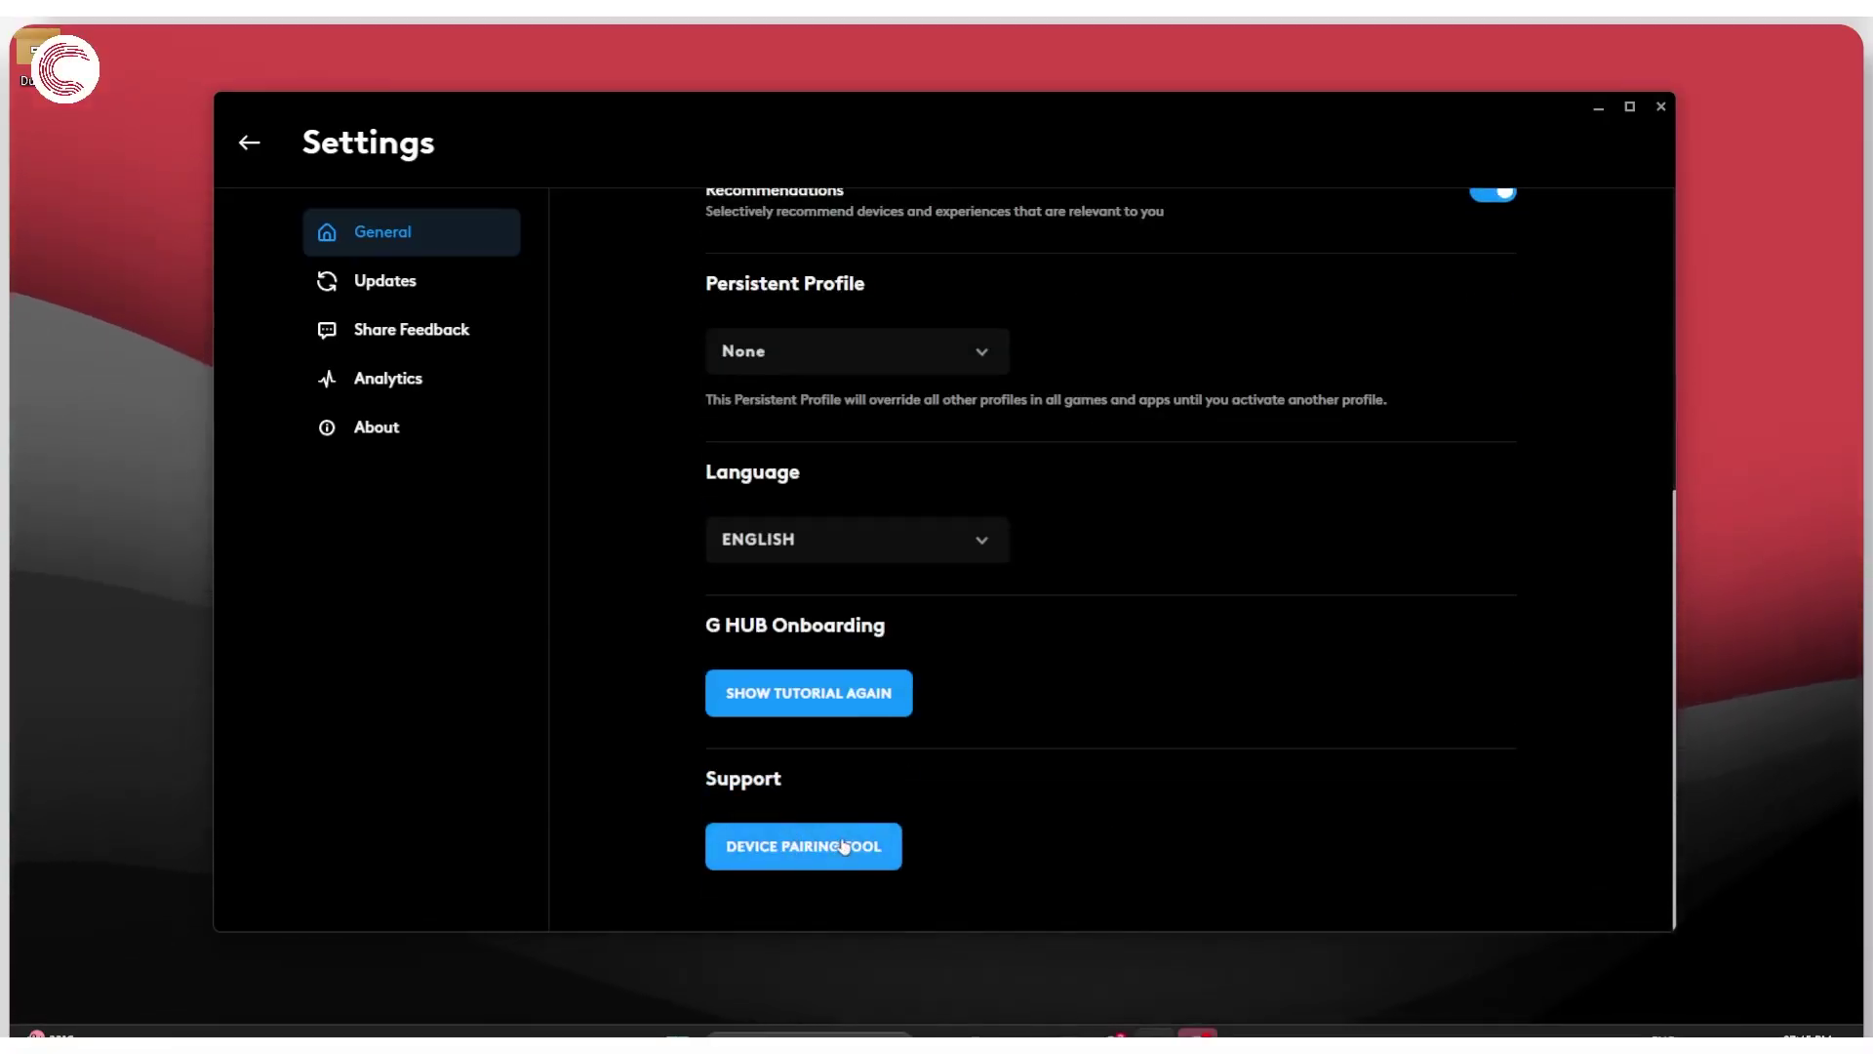
pyautogui.scroll(5, 1079, 652)
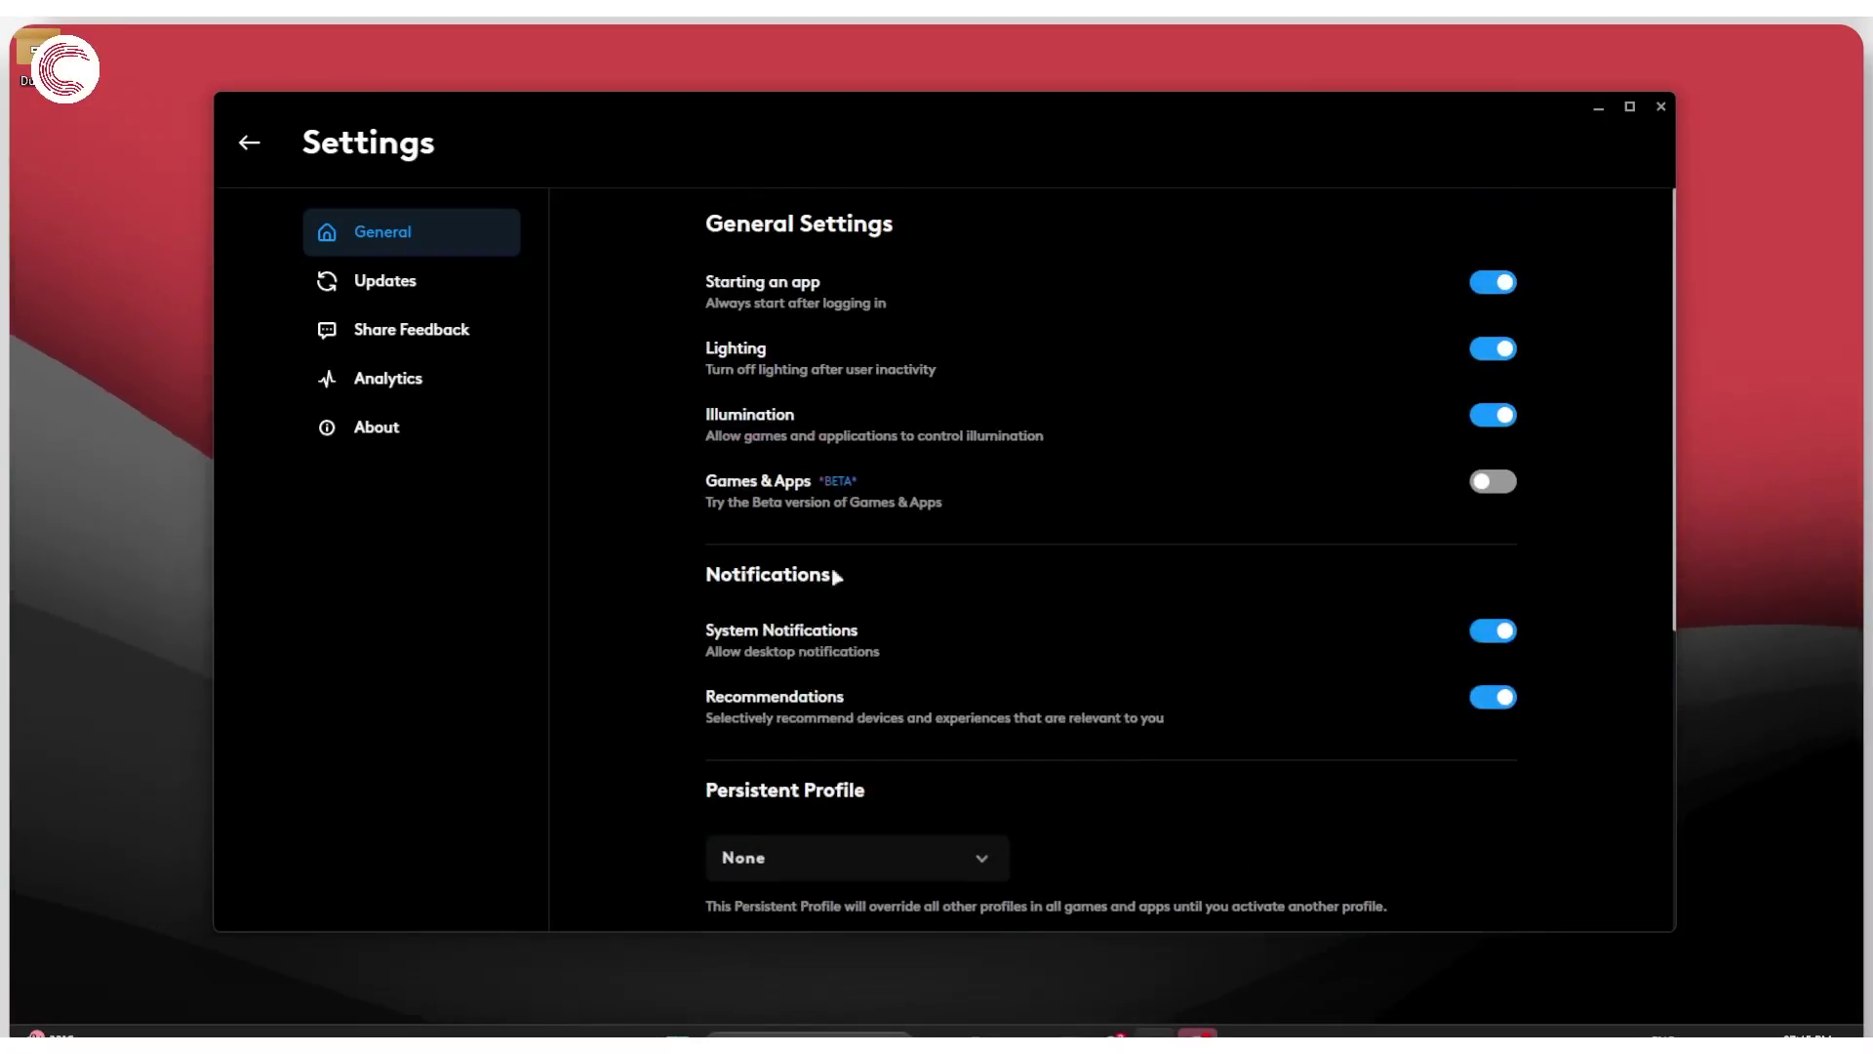
pyautogui.click(429, 283)
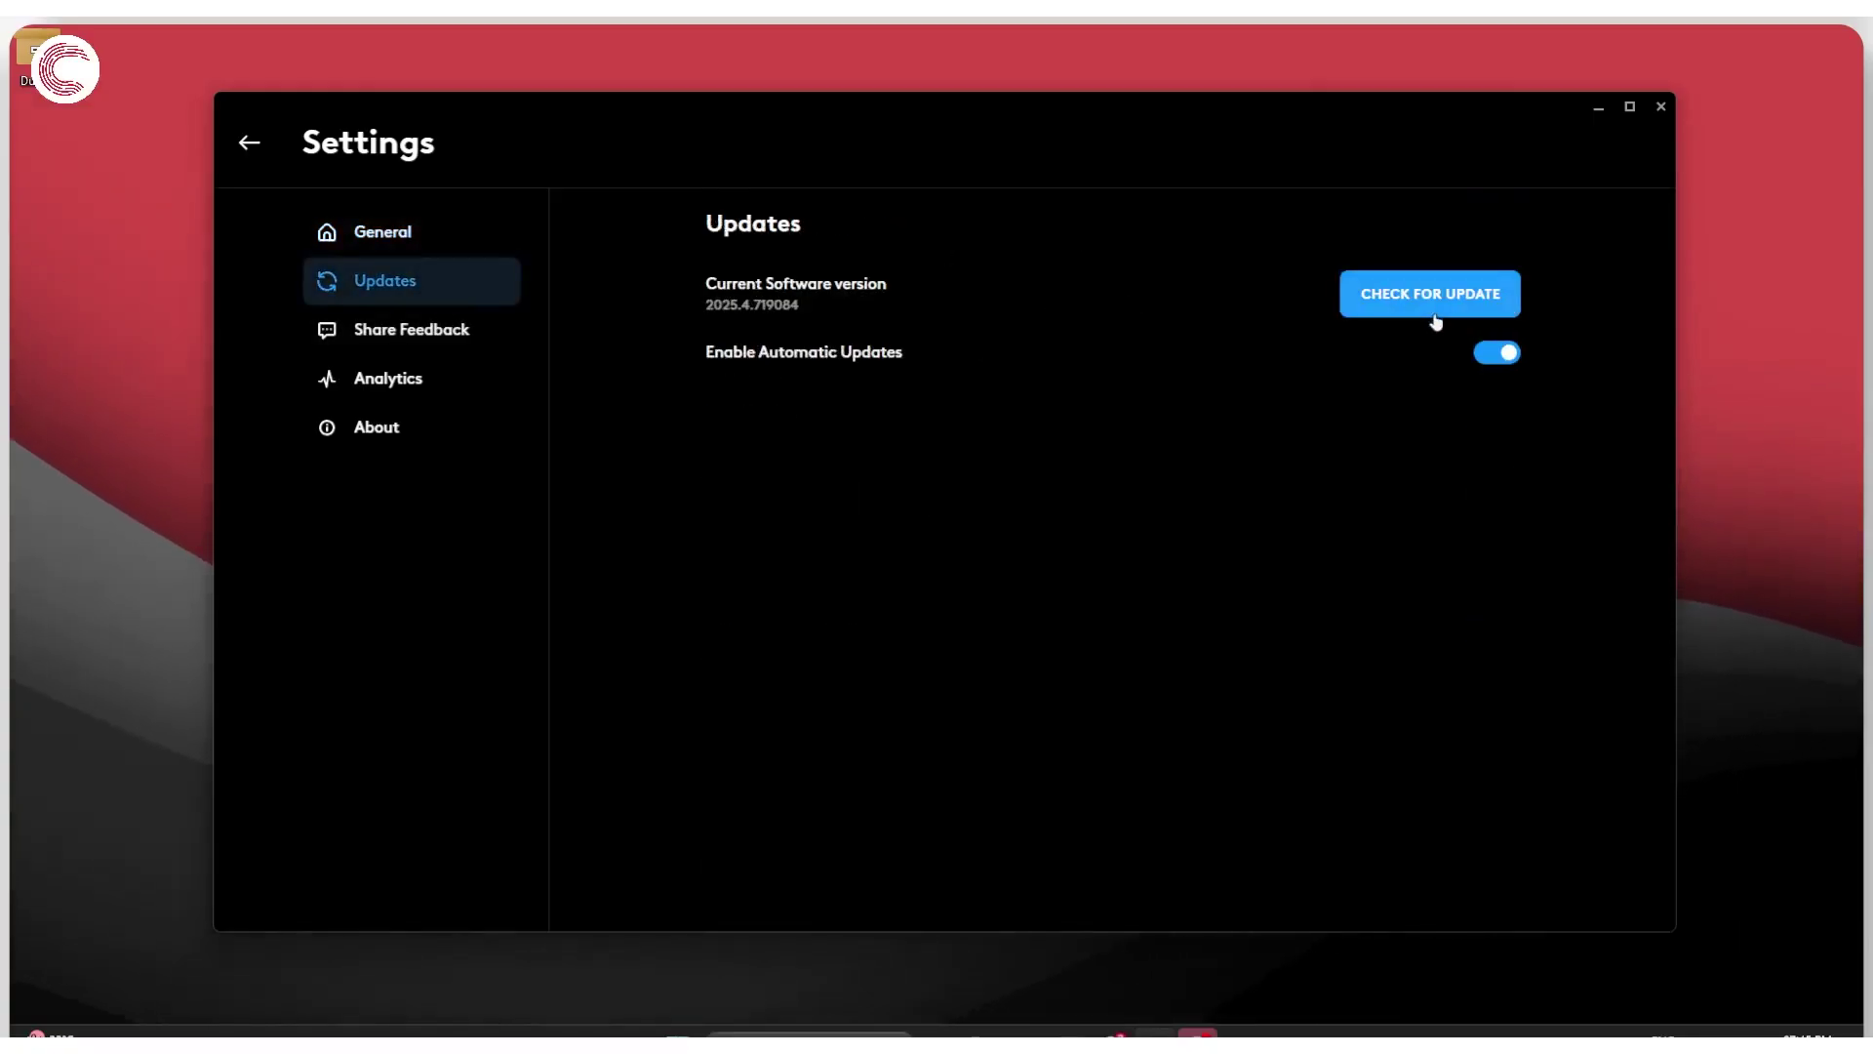
pyautogui.click(459, 332)
pyautogui.click(422, 385)
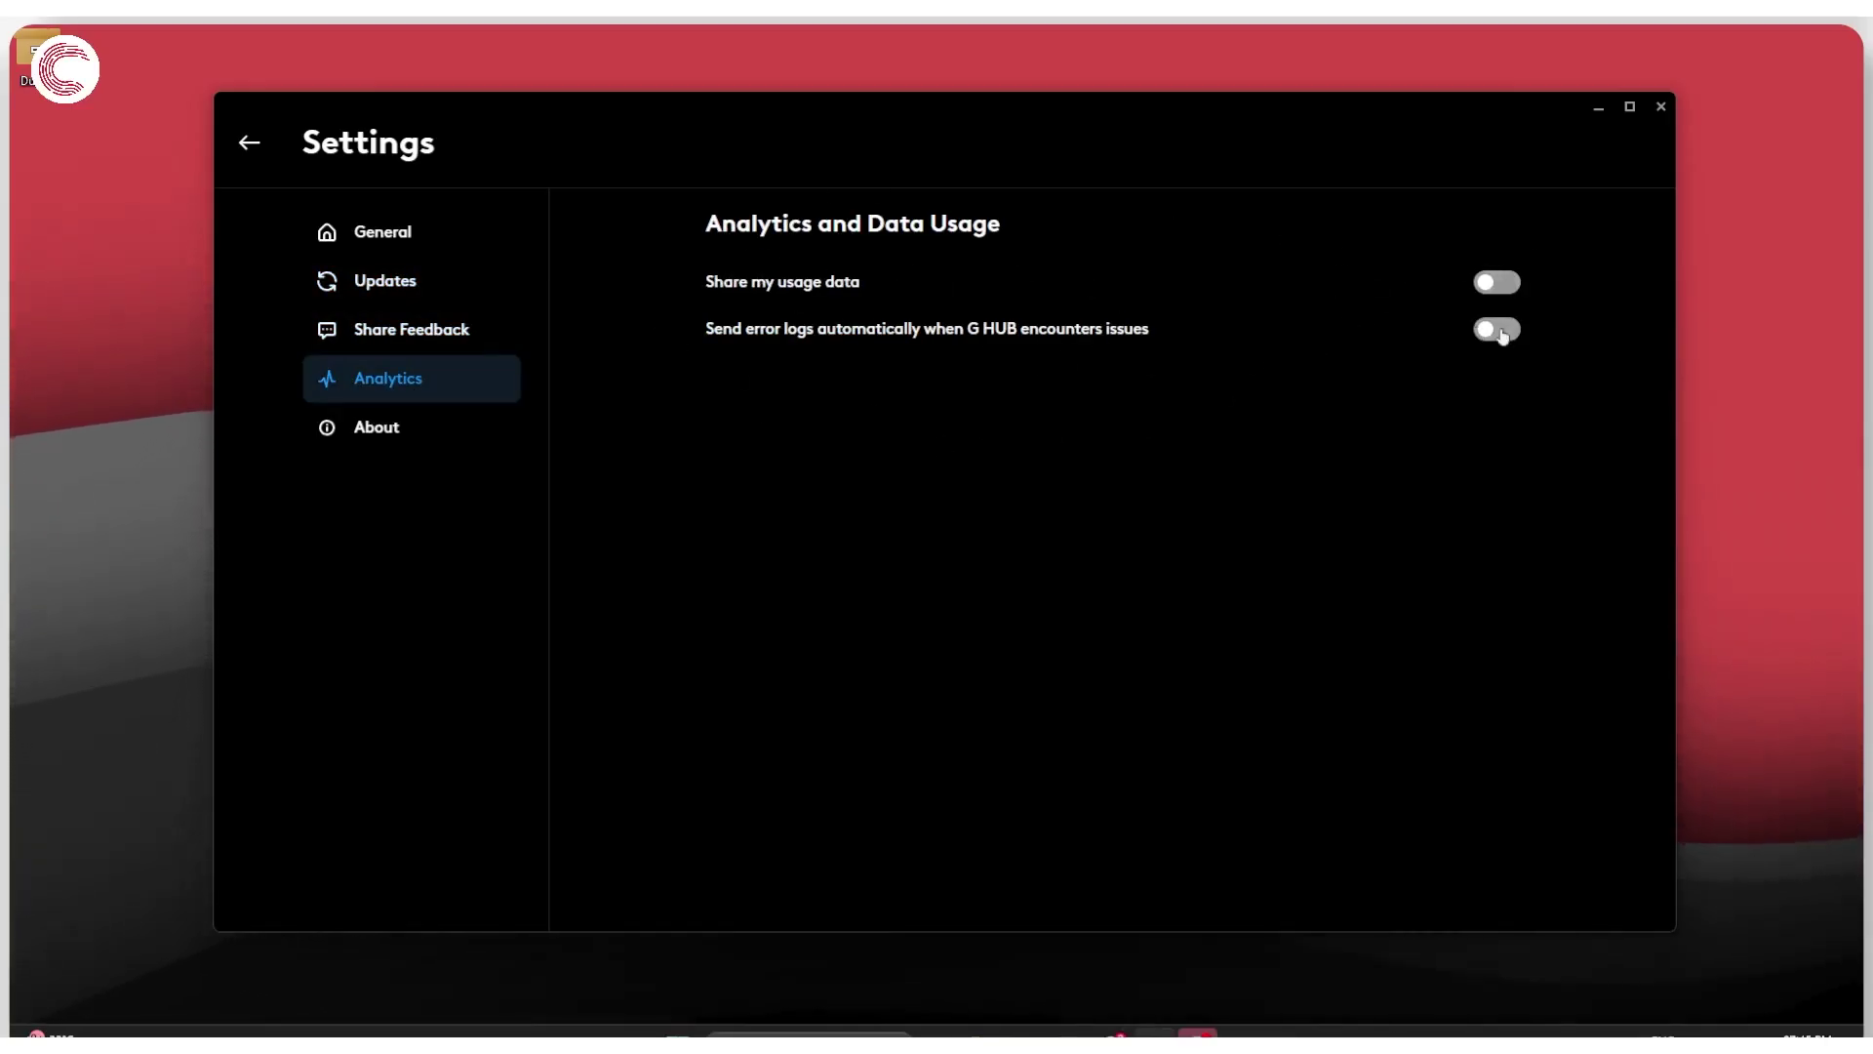
pyautogui.click(398, 438)
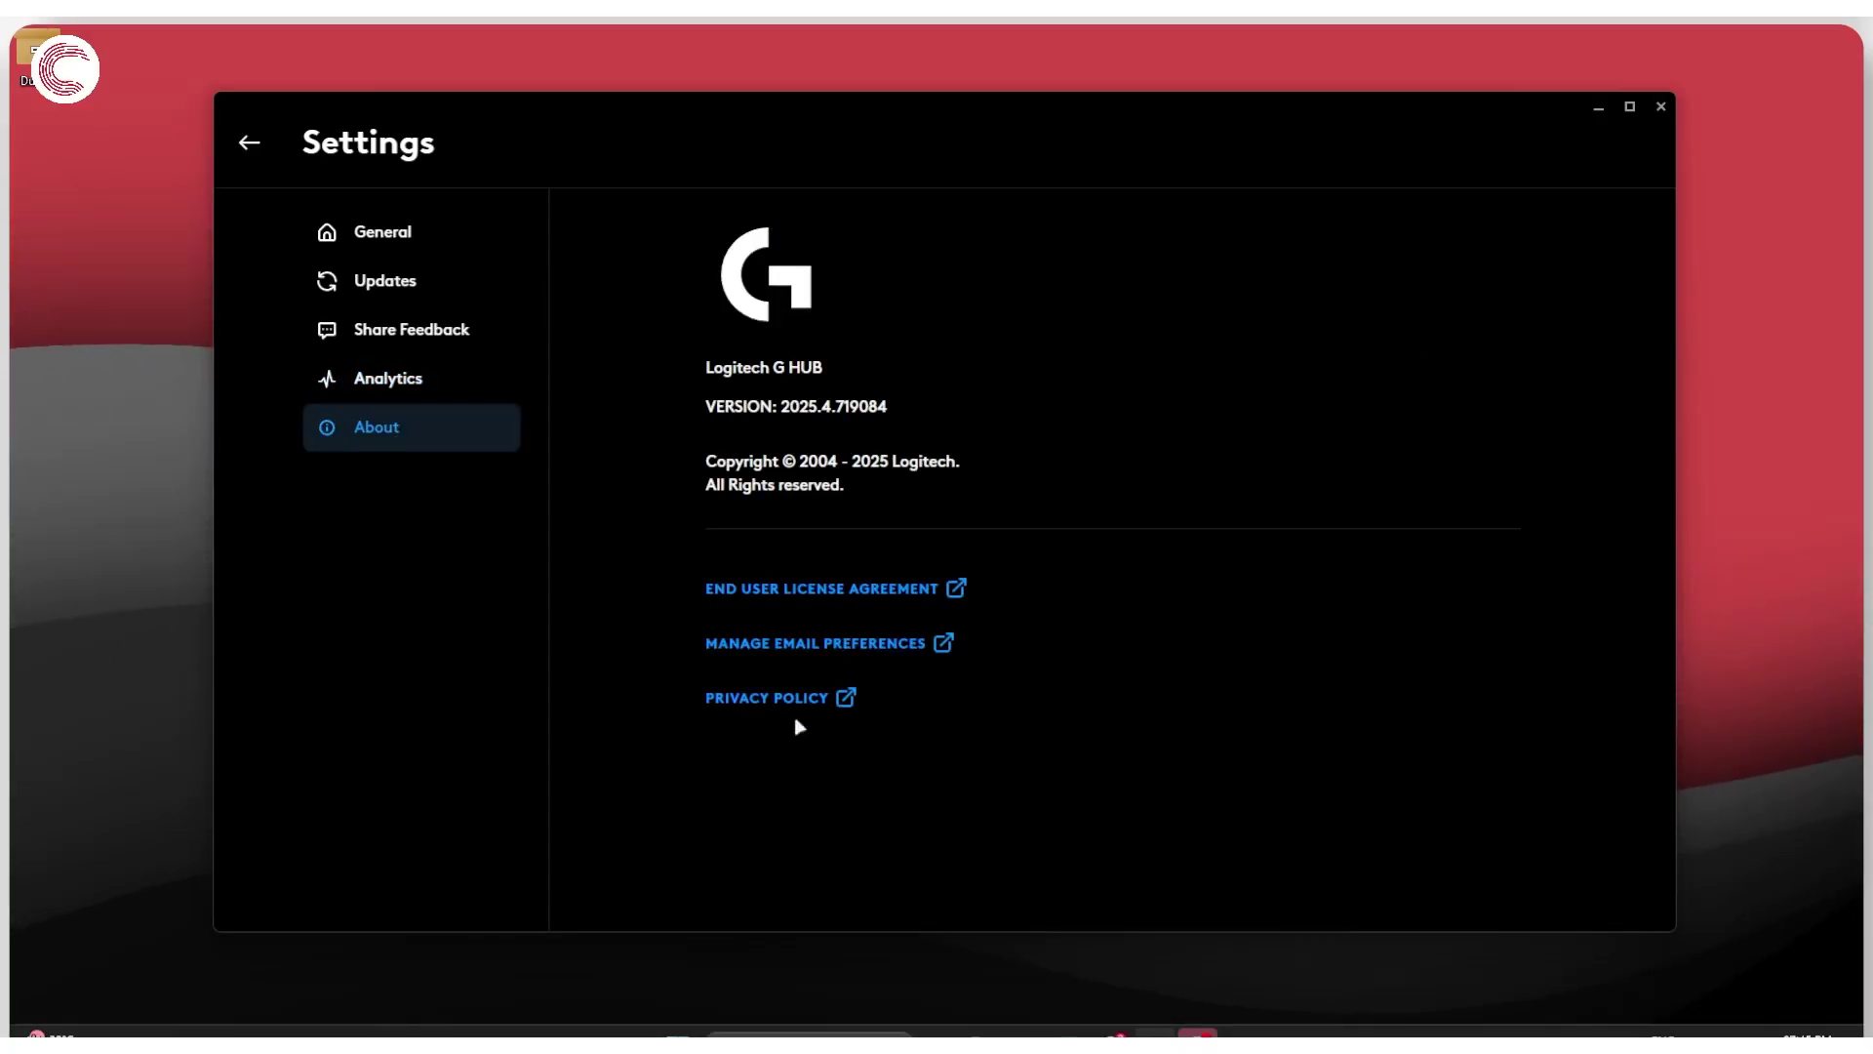
pyautogui.click(278, 166)
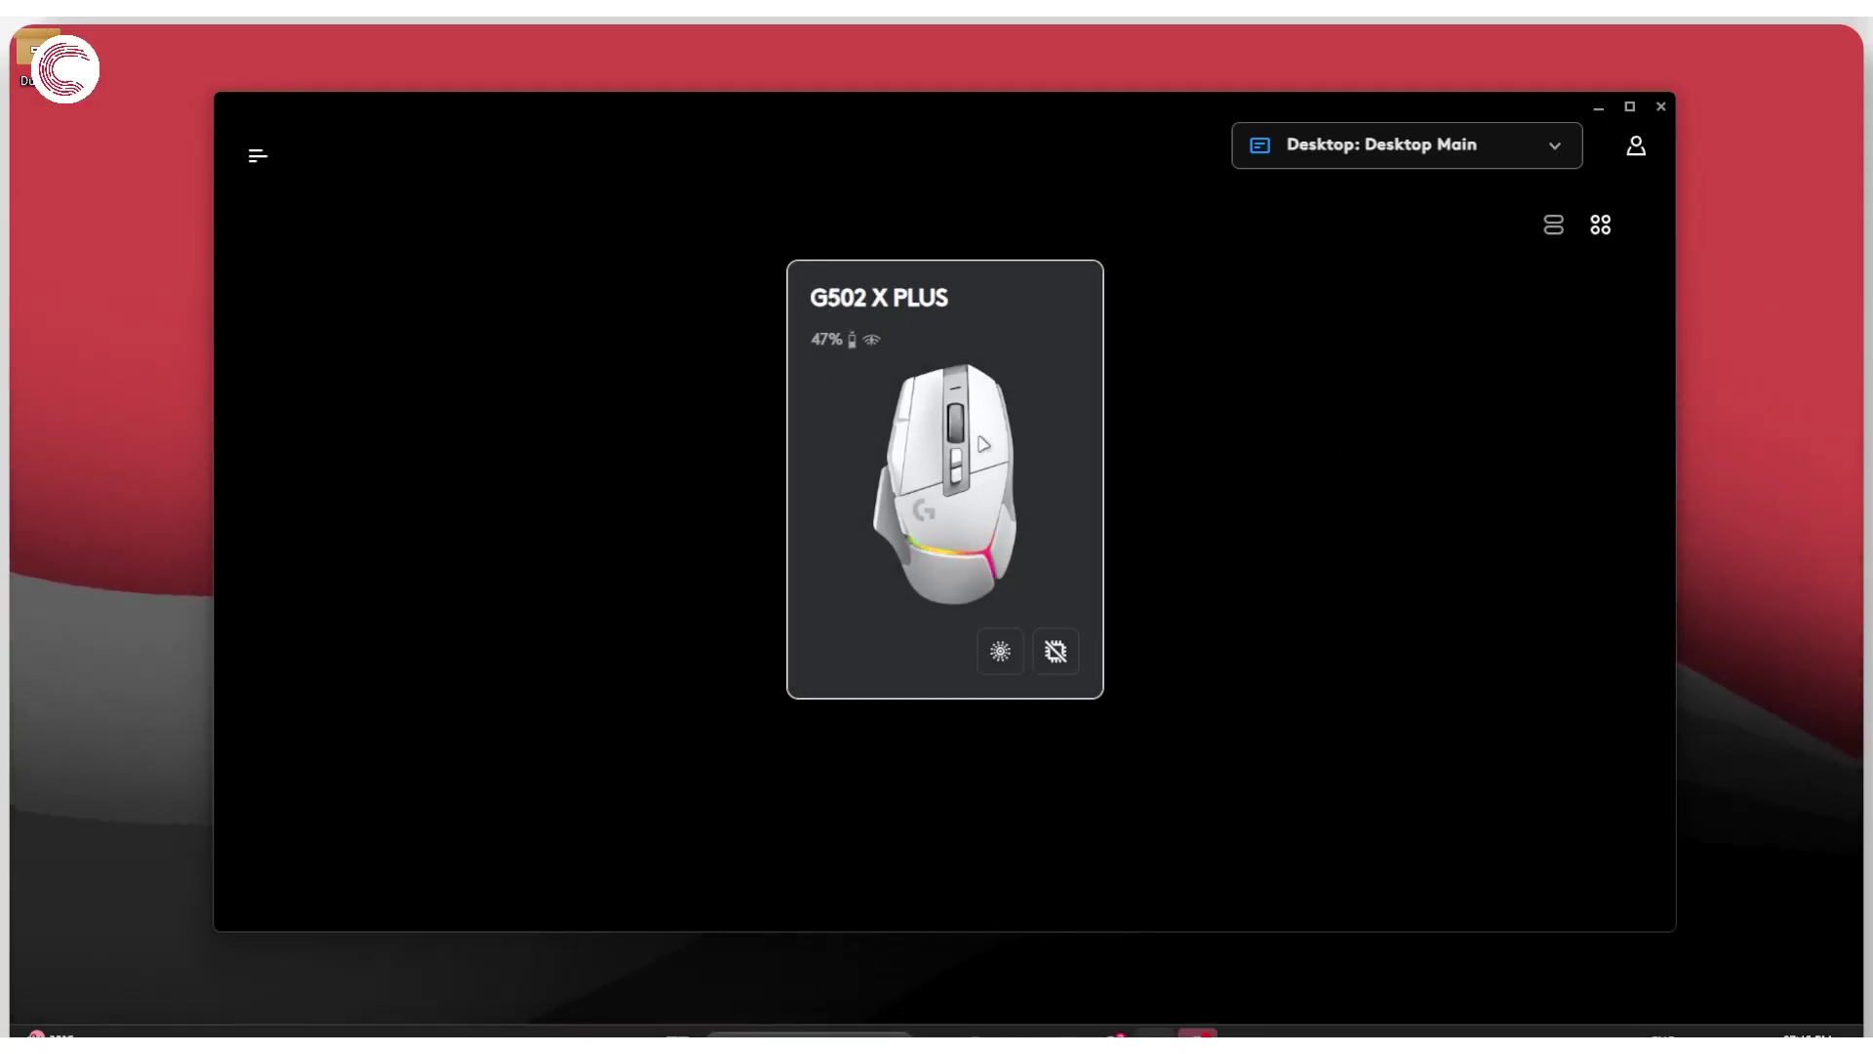
# Review the G502 X PLUS battery, power and inactivity-lighting device settings, then go back
pyautogui.click(983, 444)
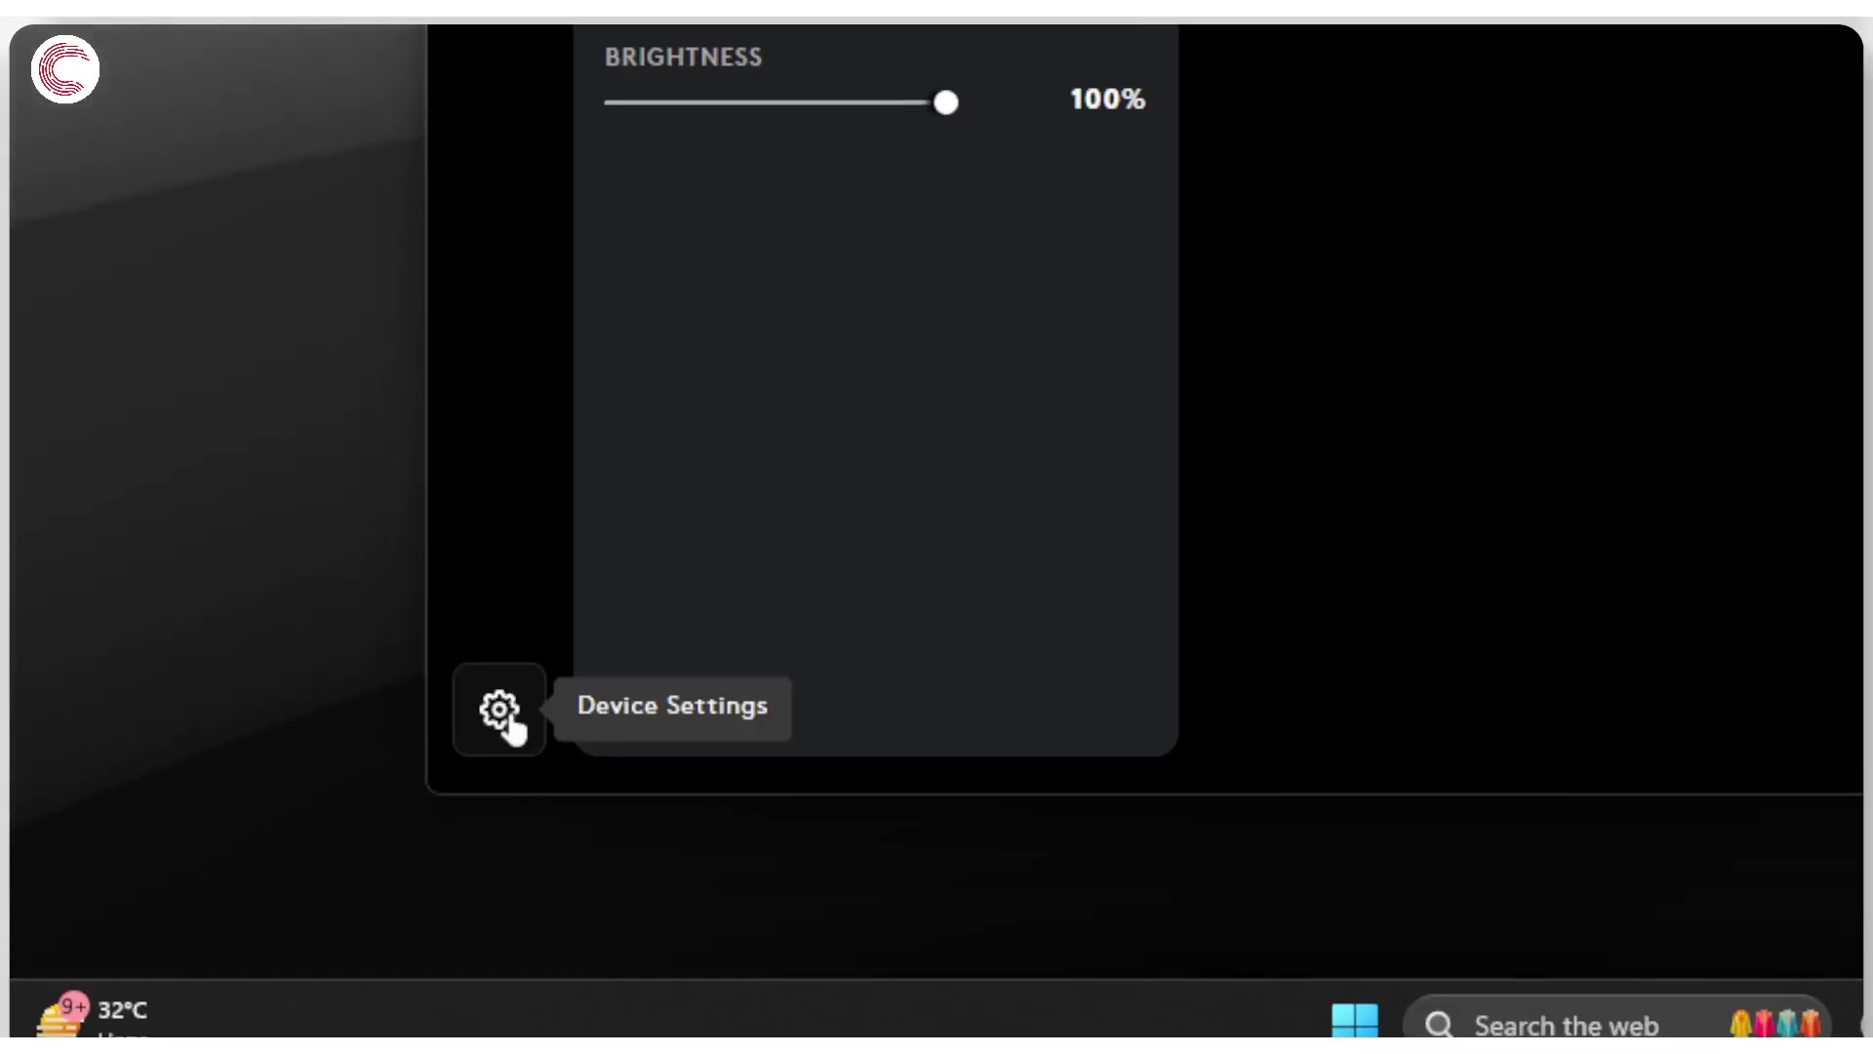
pyautogui.click(503, 712)
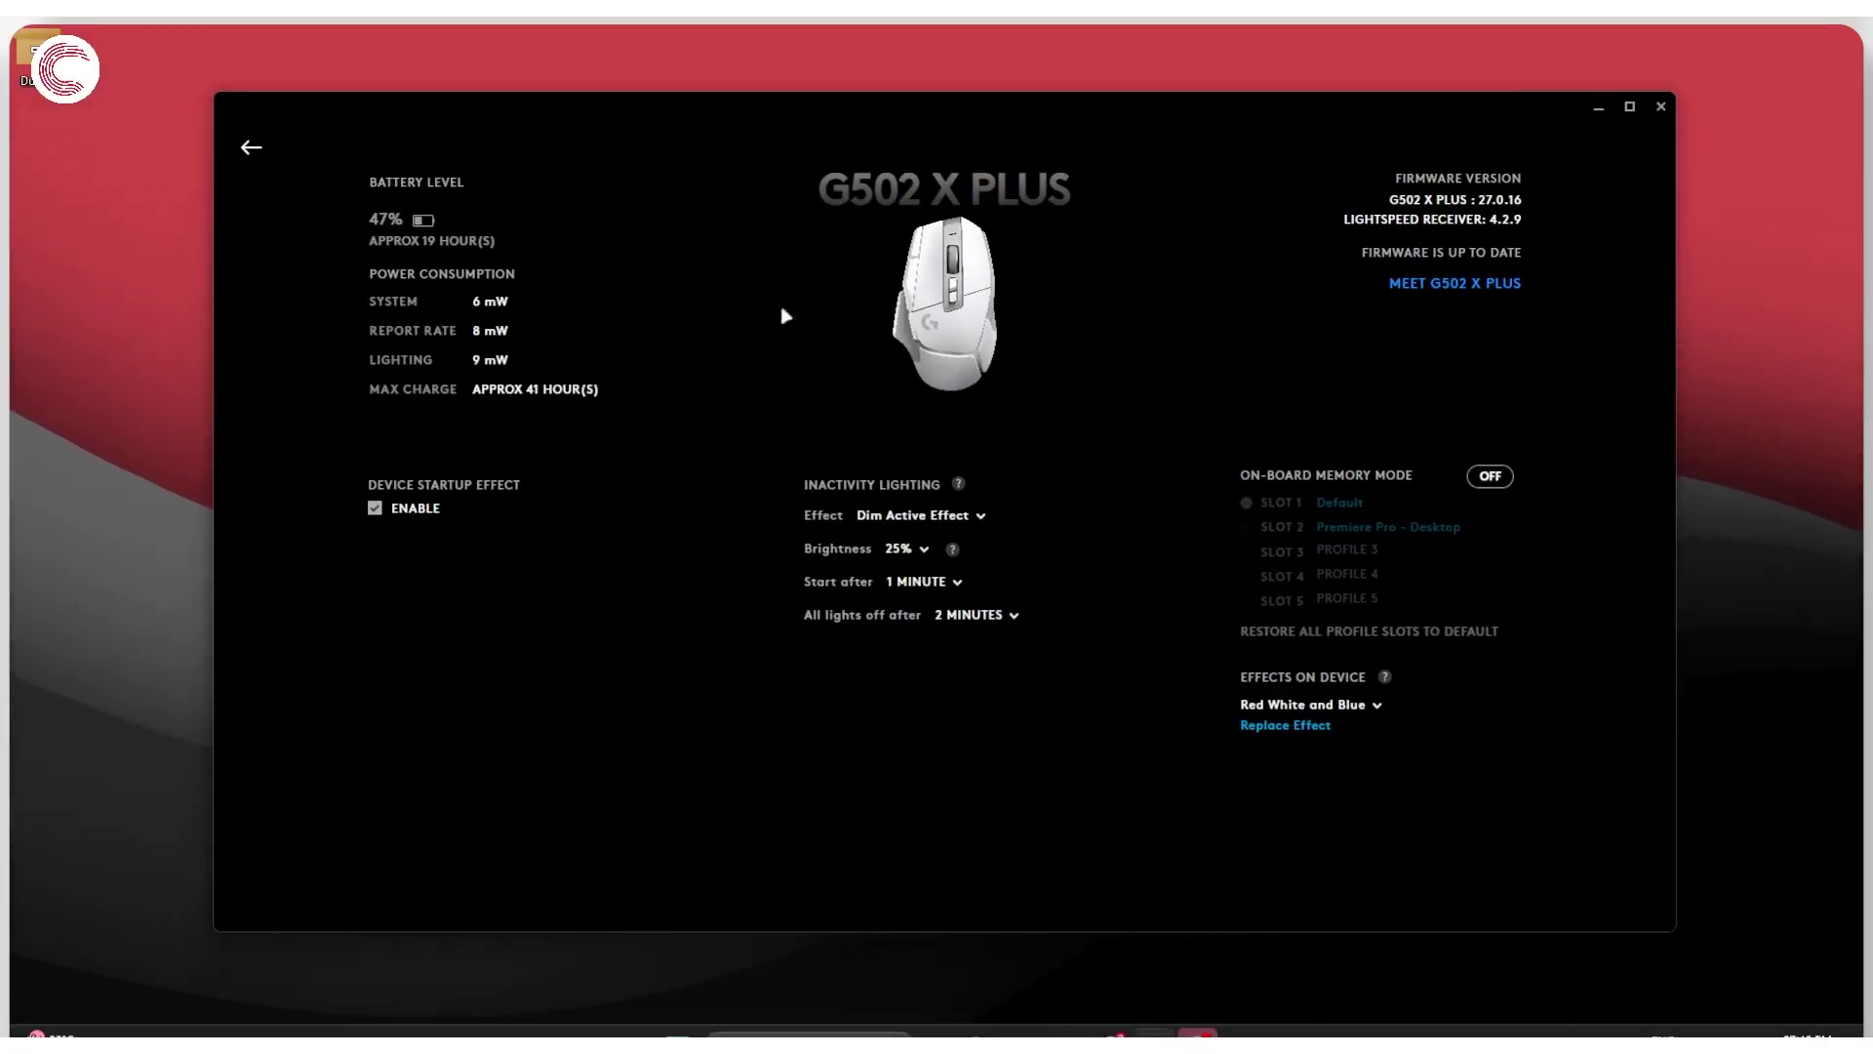
pyautogui.click(251, 151)
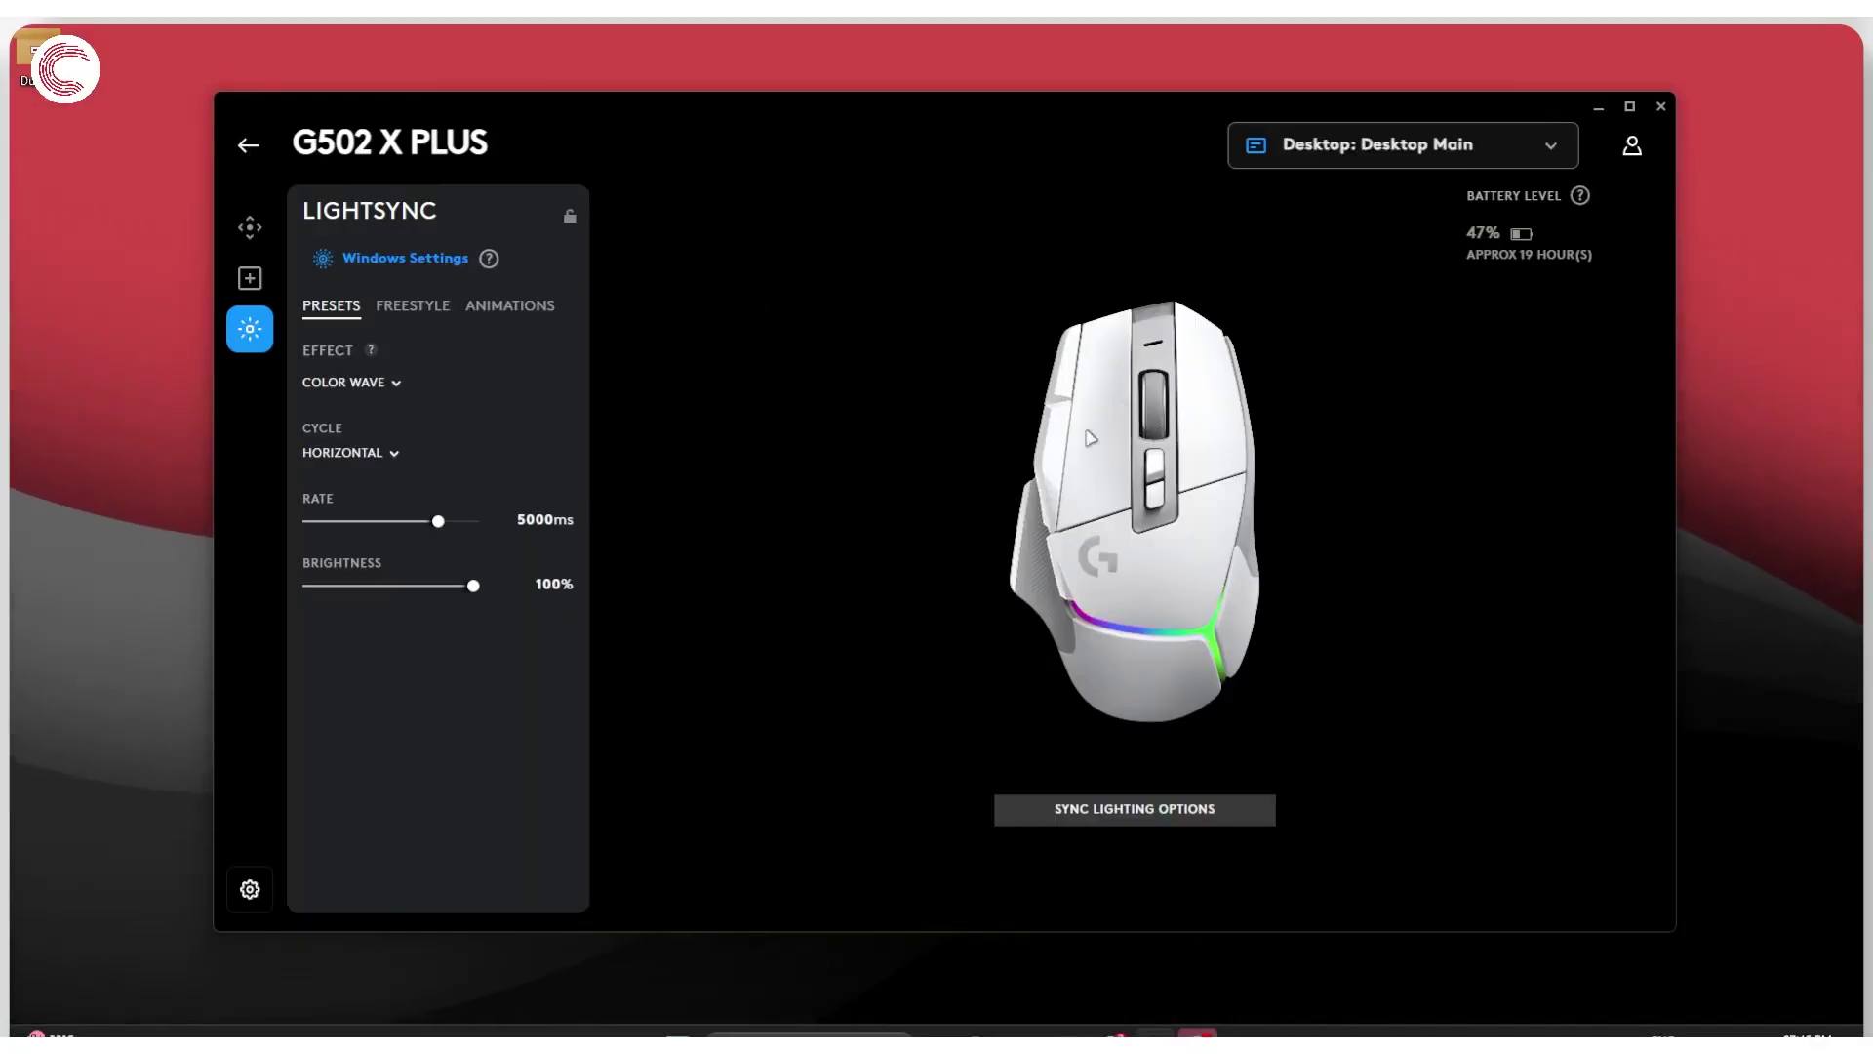
# On the DPI panel, make 1200 current and drag the top speed from 3200 to 2800
pyautogui.click(249, 278)
pyautogui.click(250, 227)
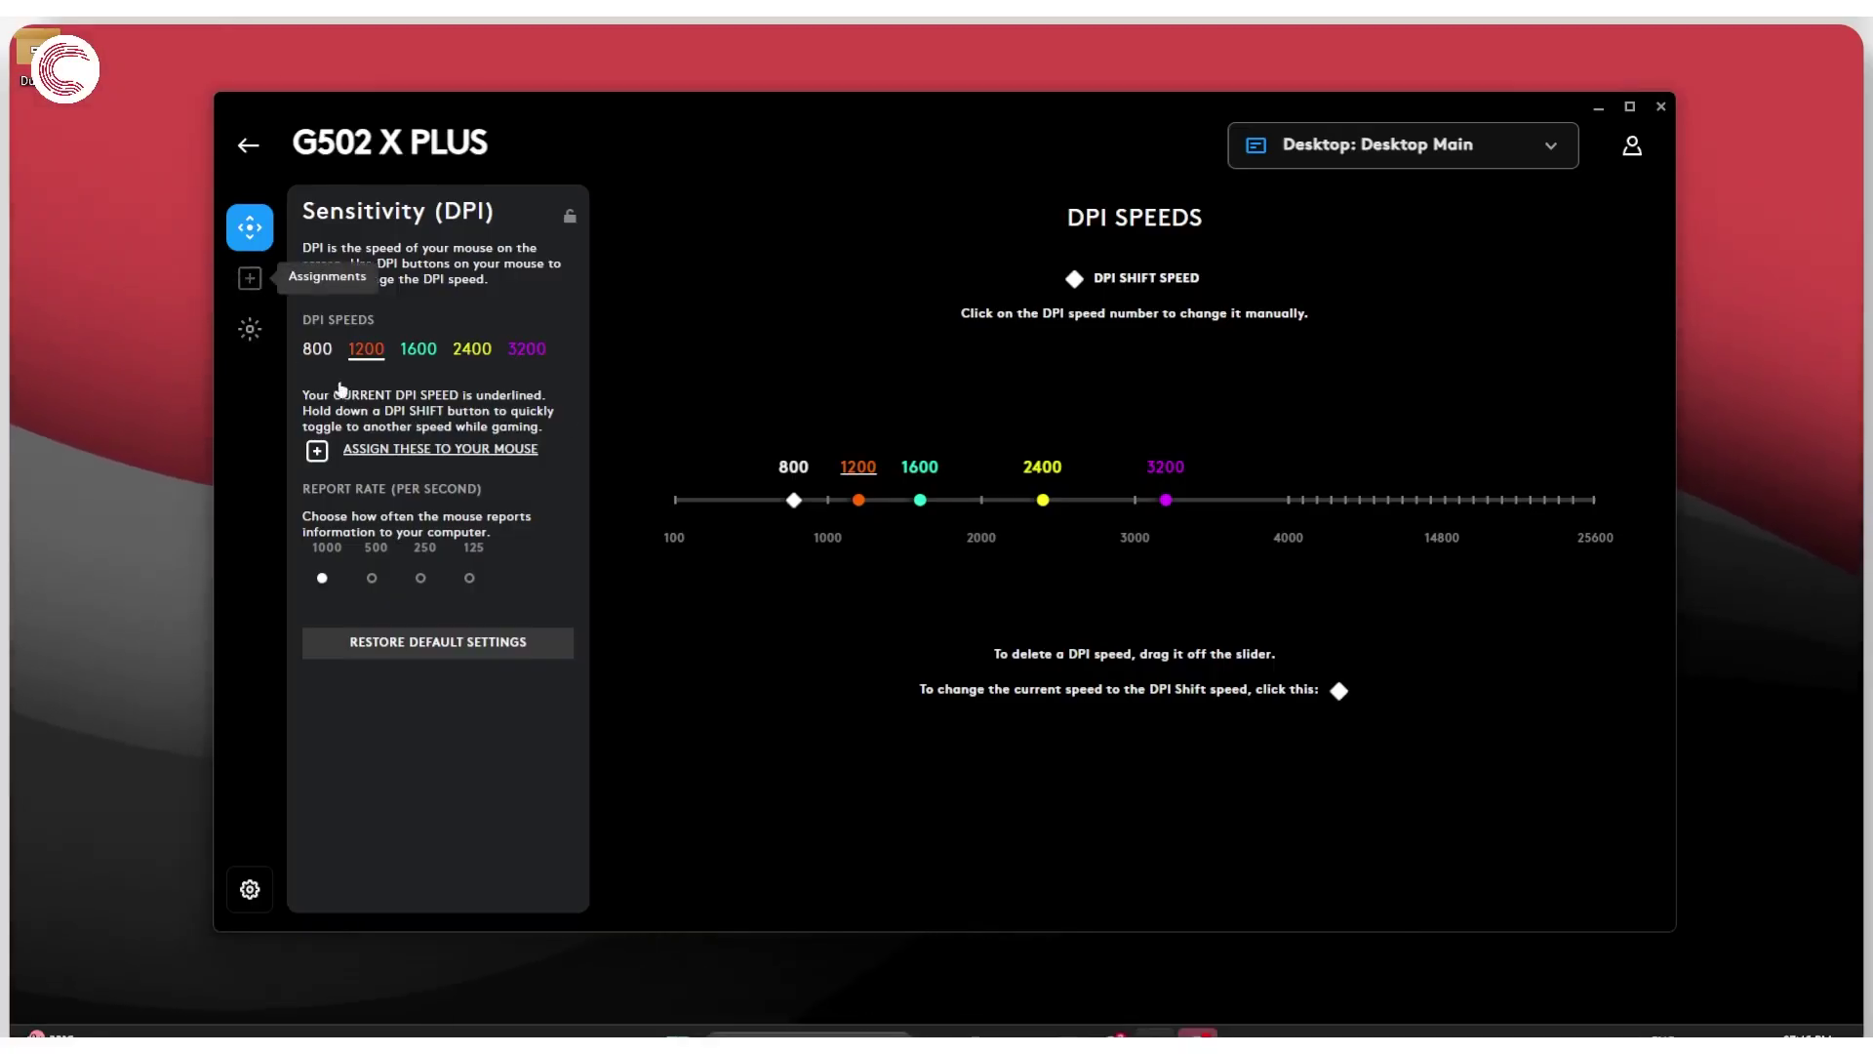
pyautogui.click(250, 278)
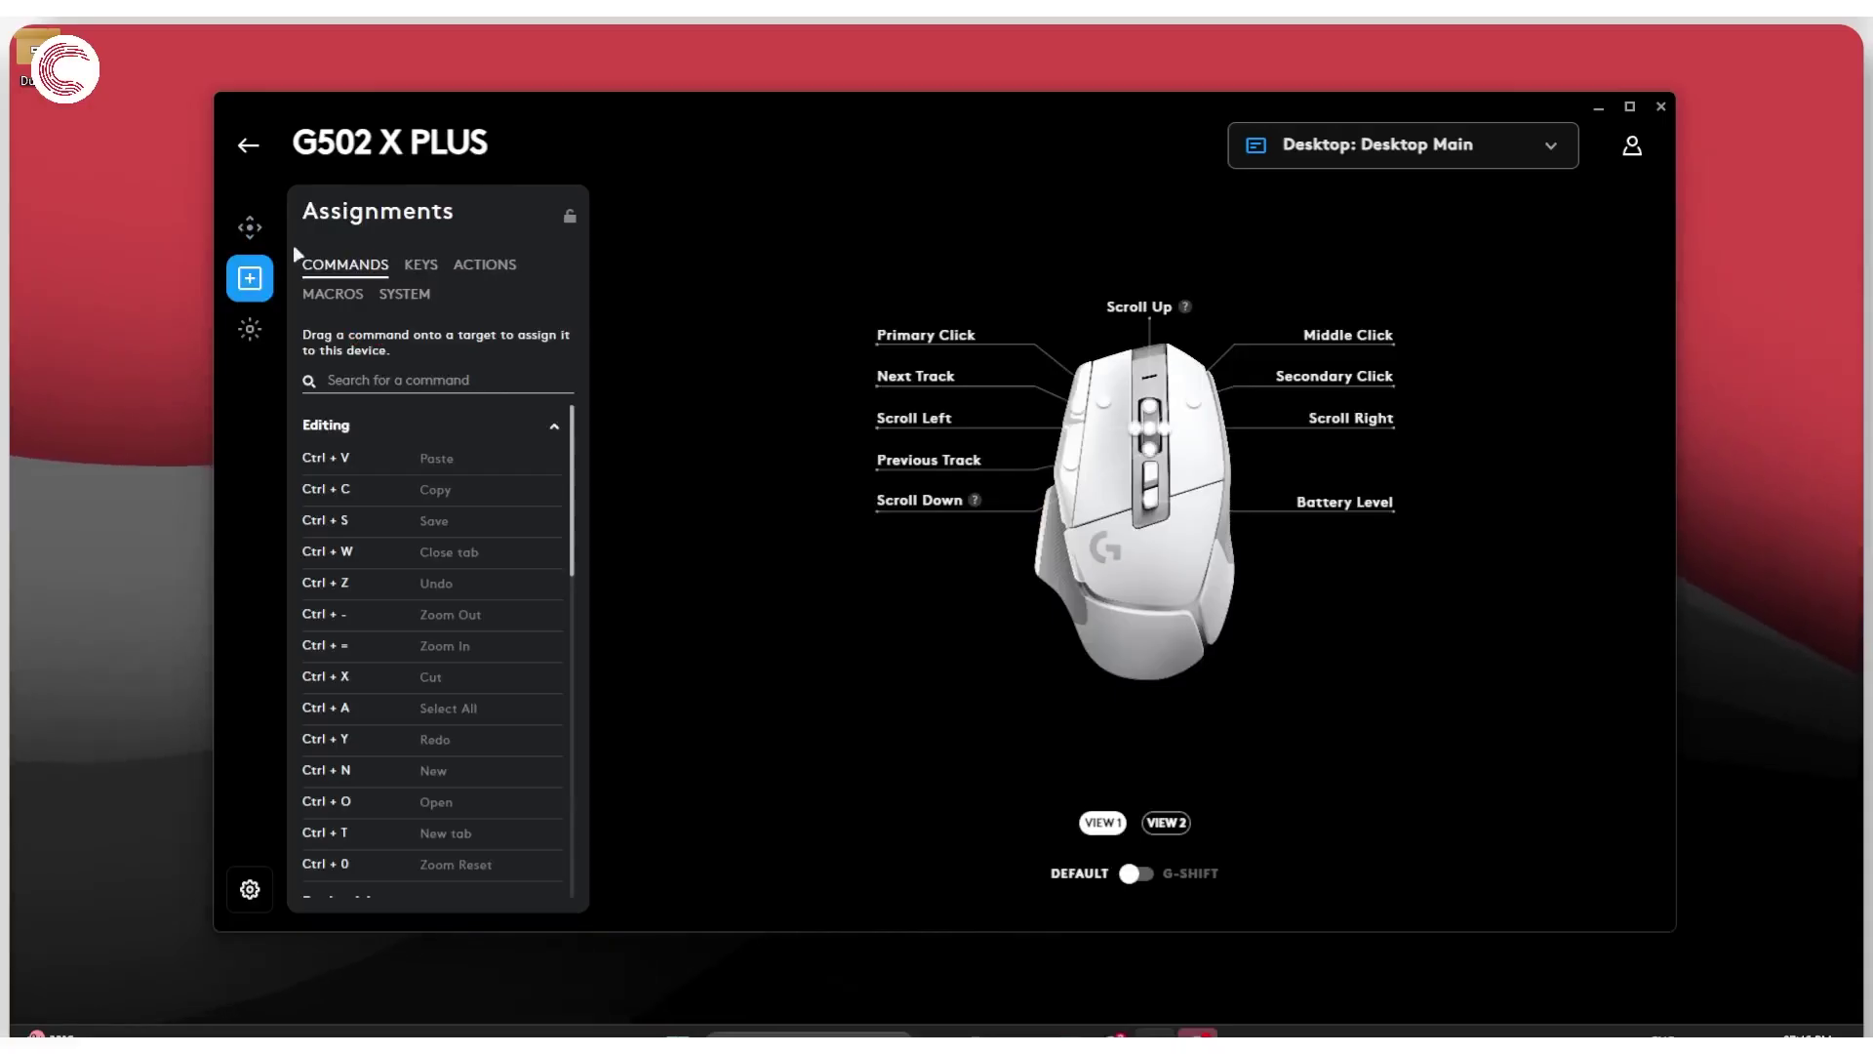
pyautogui.click(250, 228)
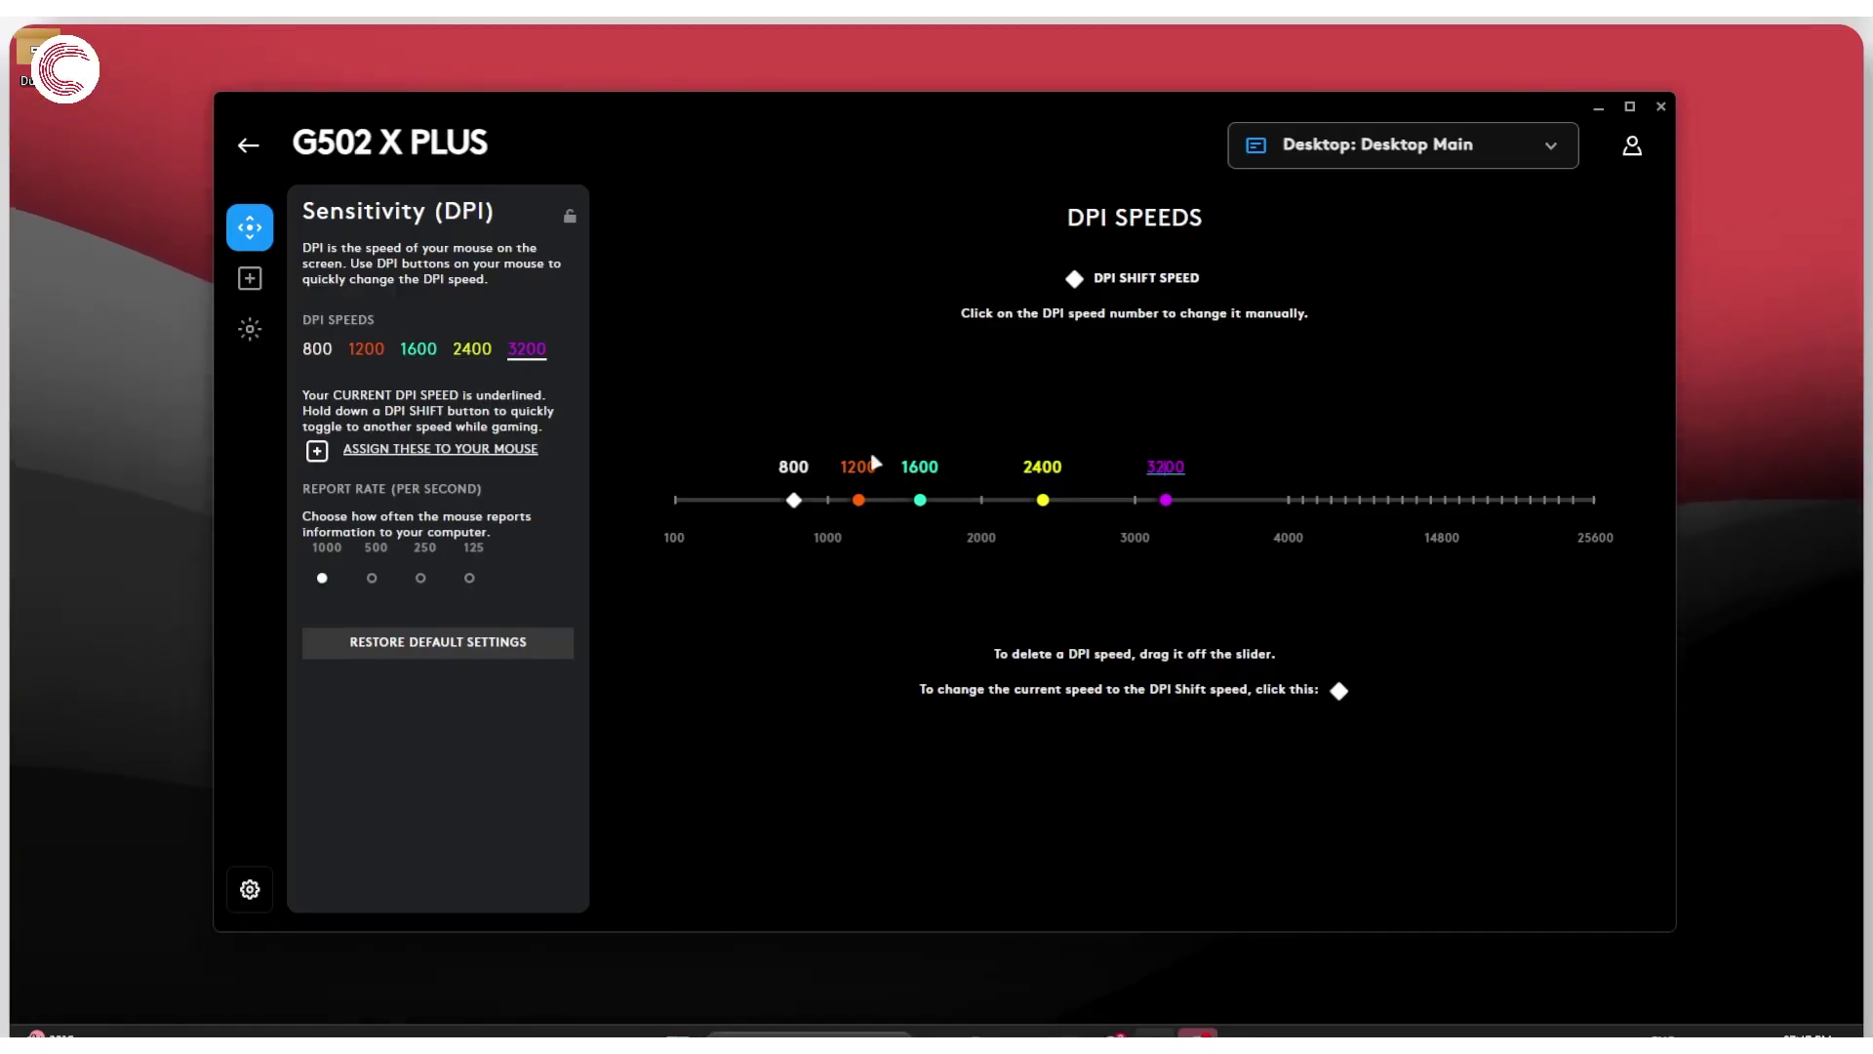
pyautogui.click(841, 472)
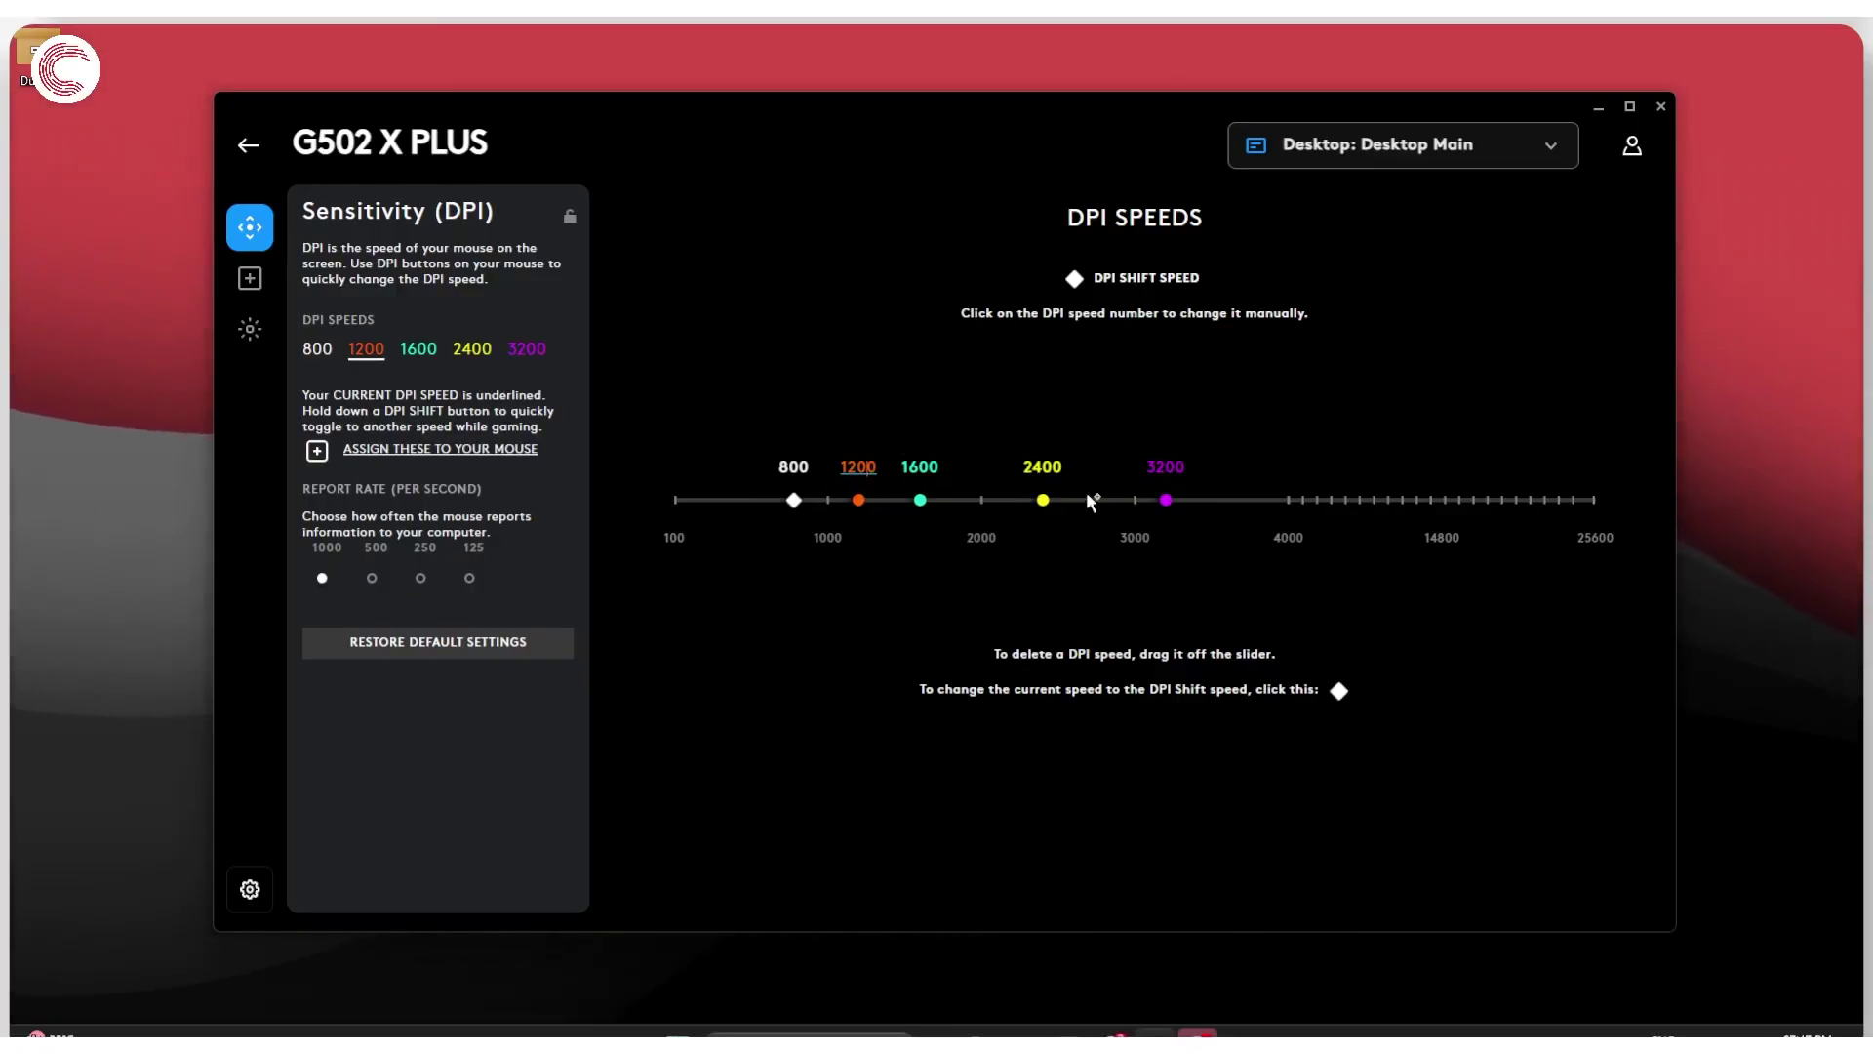
pyautogui.moveTo(1166, 499); pyautogui.dragTo(1275, 502)
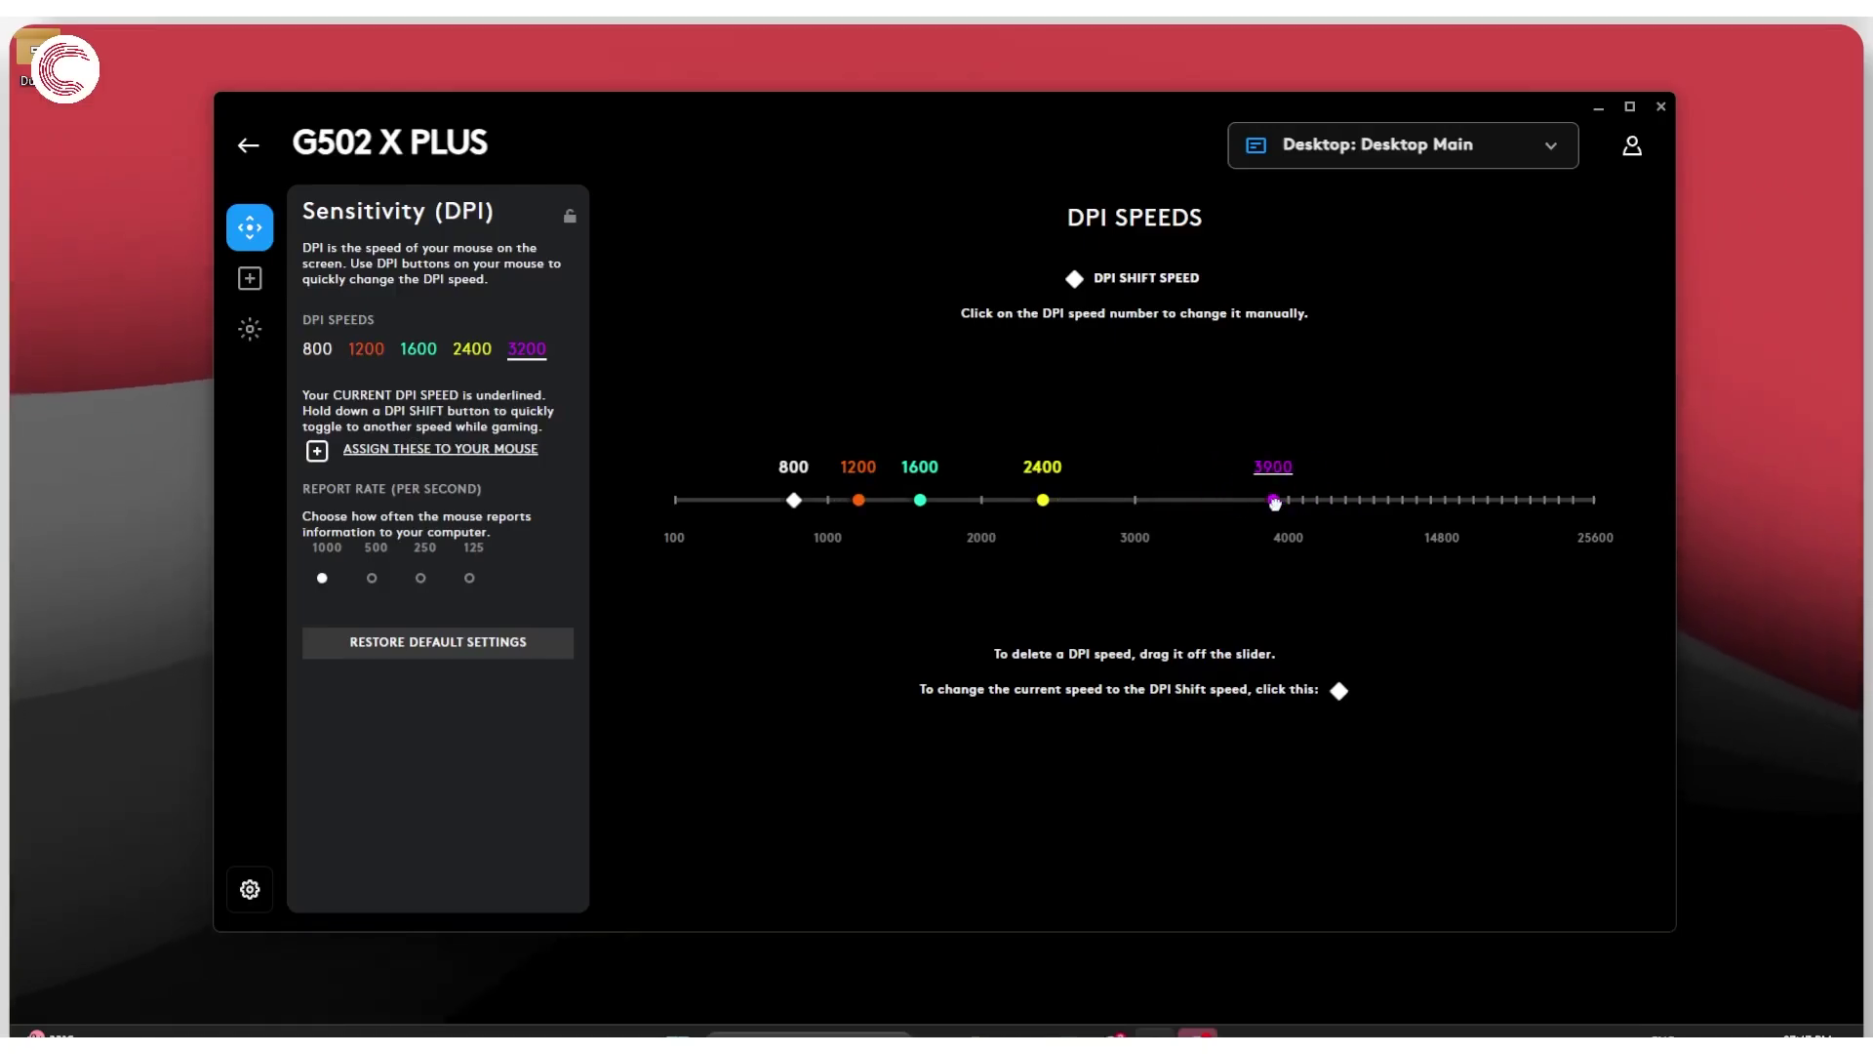
pyautogui.moveTo(1275, 503); pyautogui.dragTo(1103, 522)
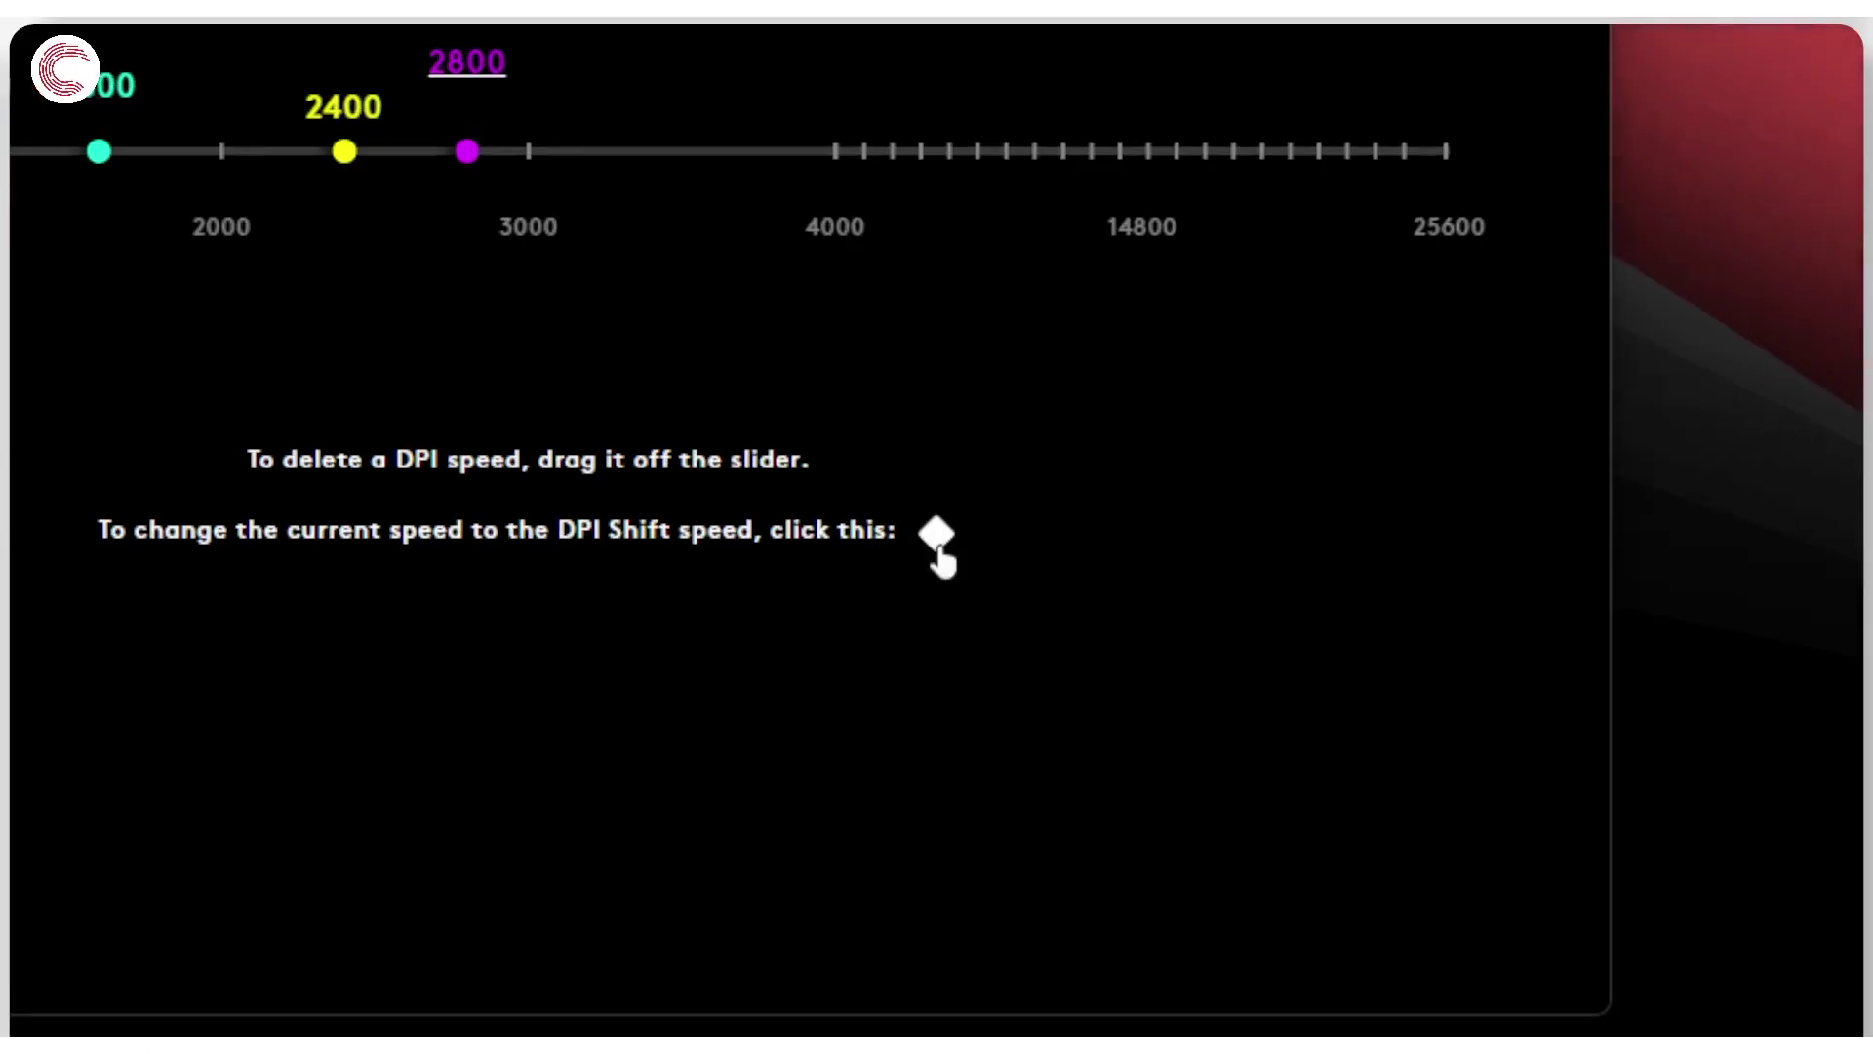
# Set 2800 as the DPI Shift speed, make 1200 current, and open Assignments
pyautogui.click(1341, 695)
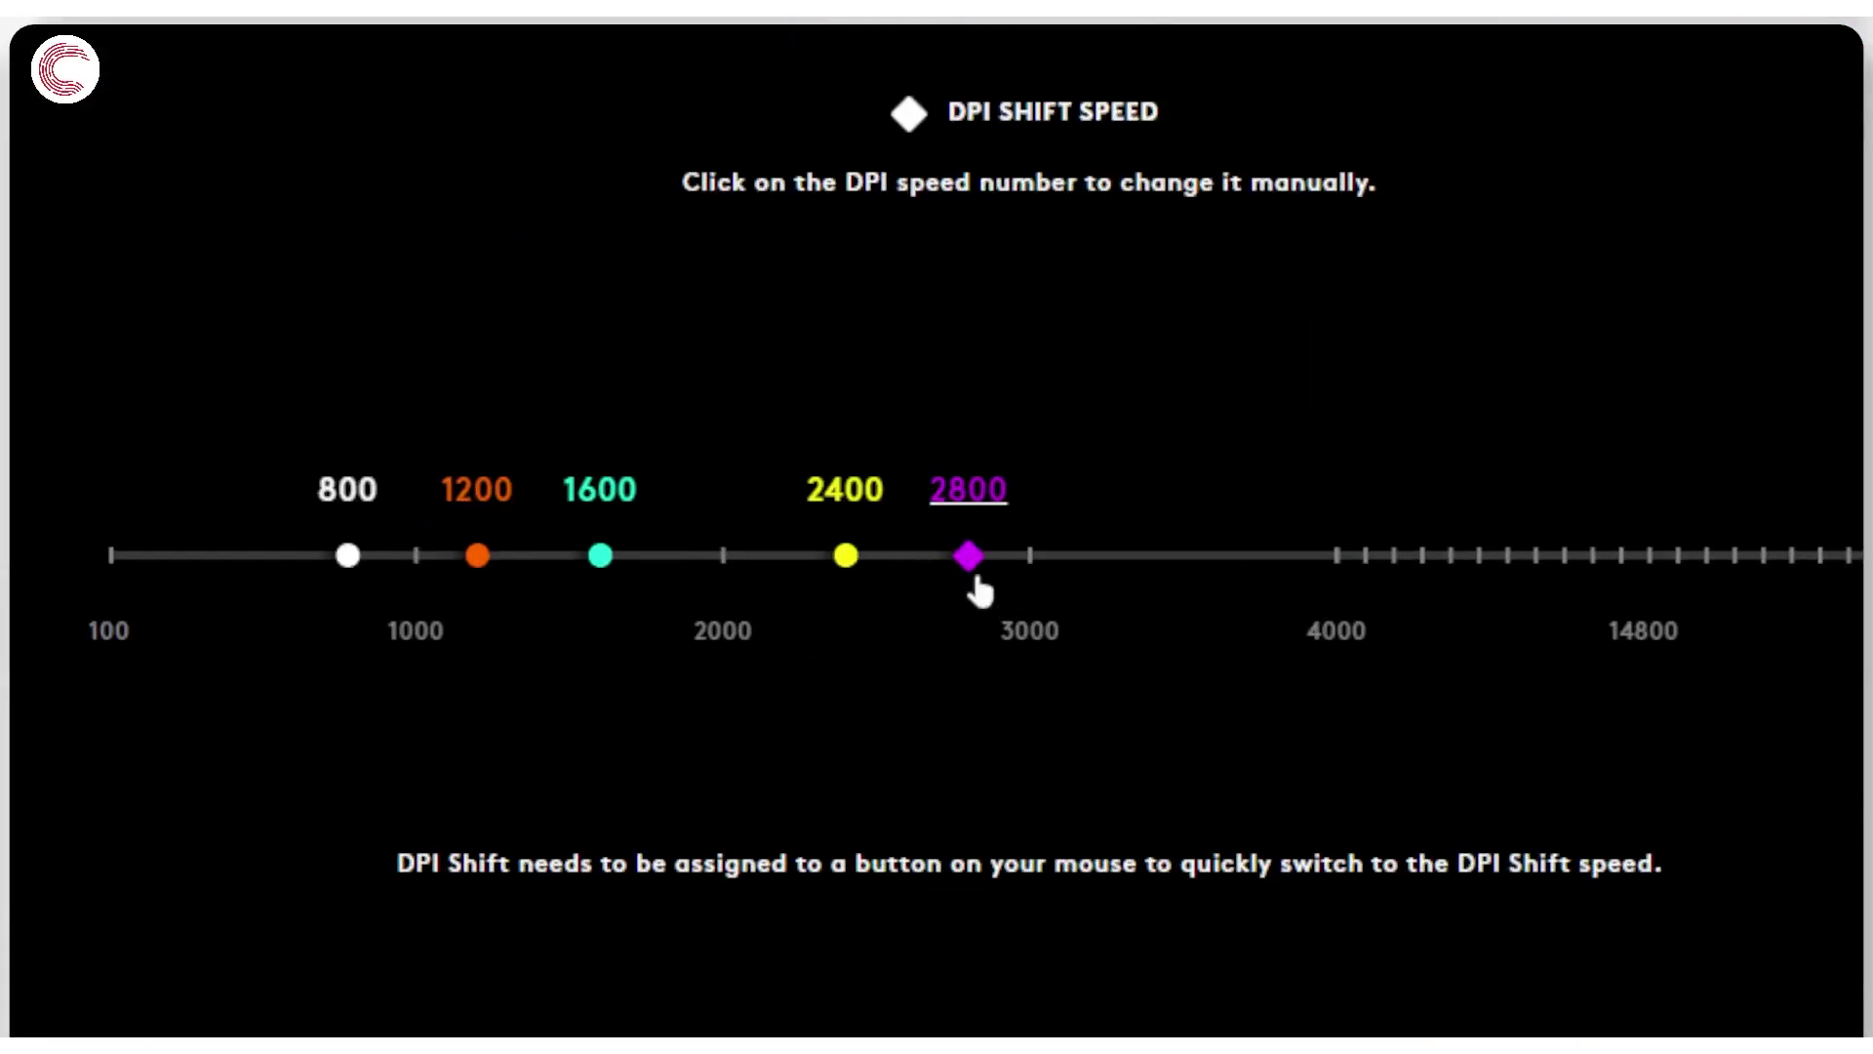
pyautogui.click(488, 554)
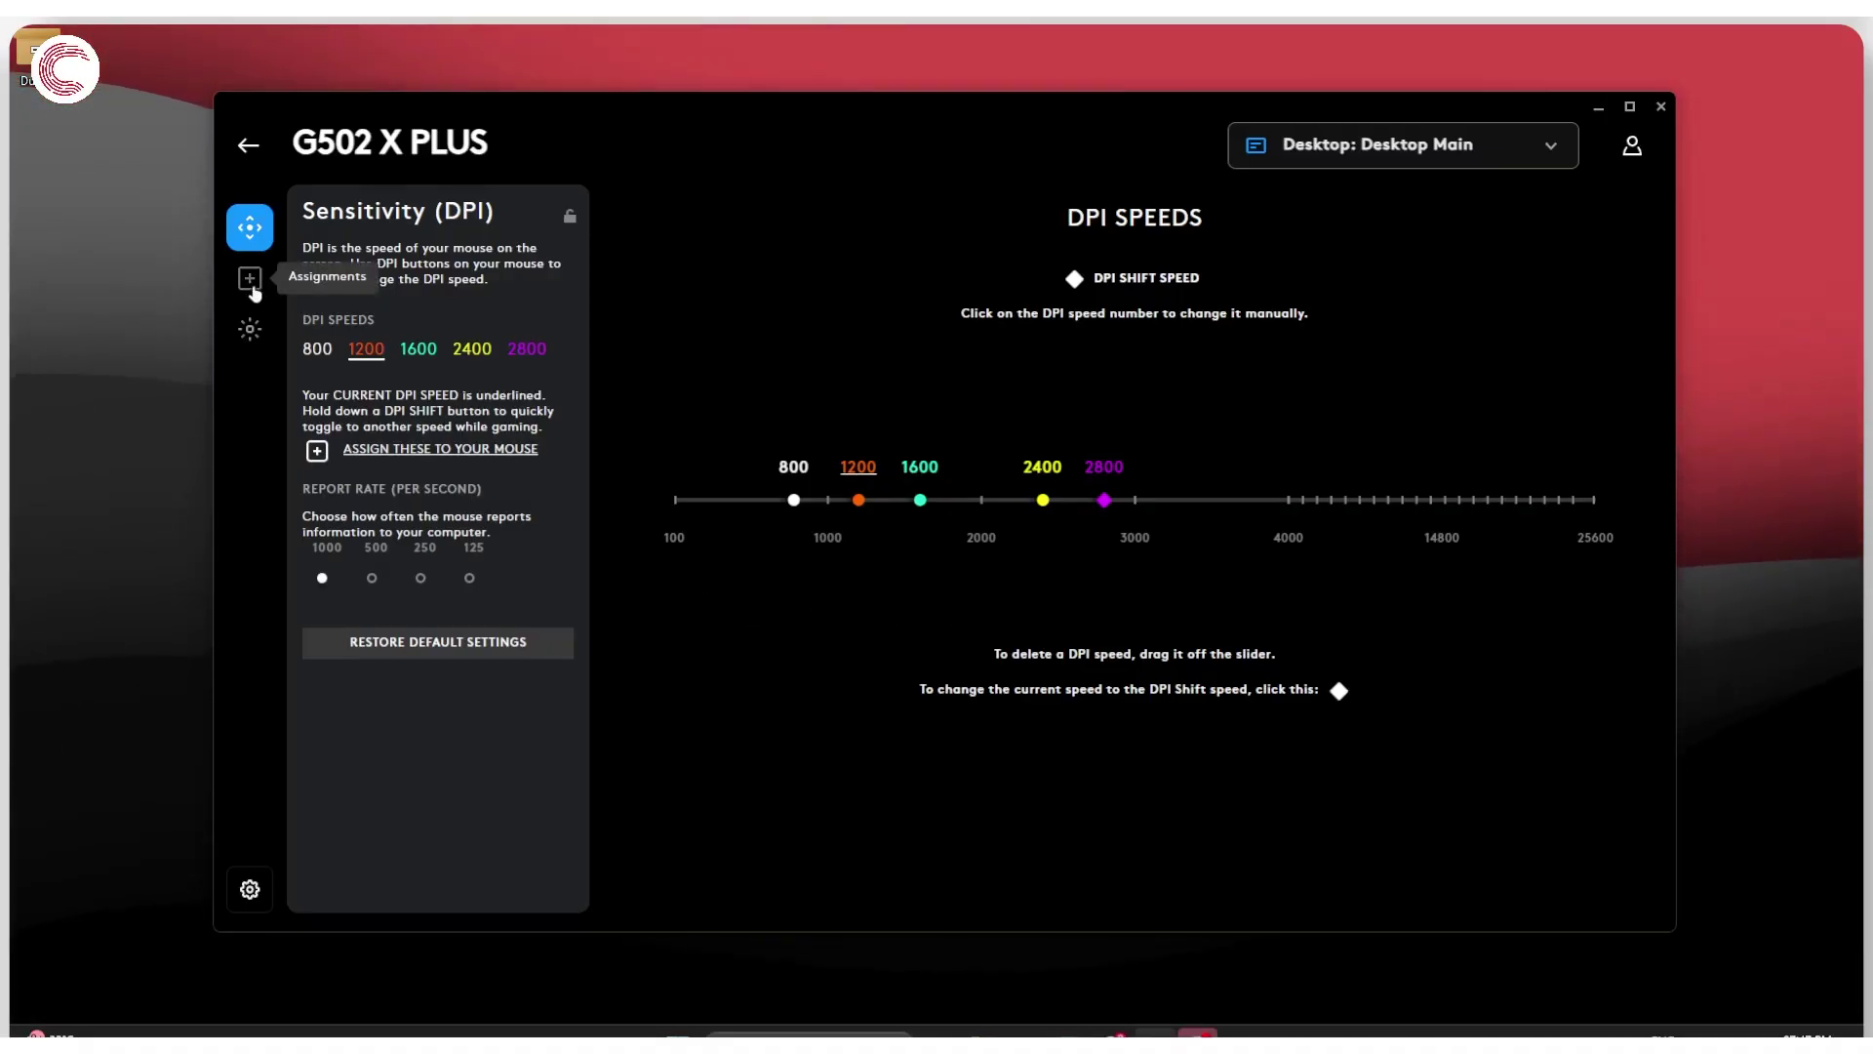
pyautogui.click(251, 283)
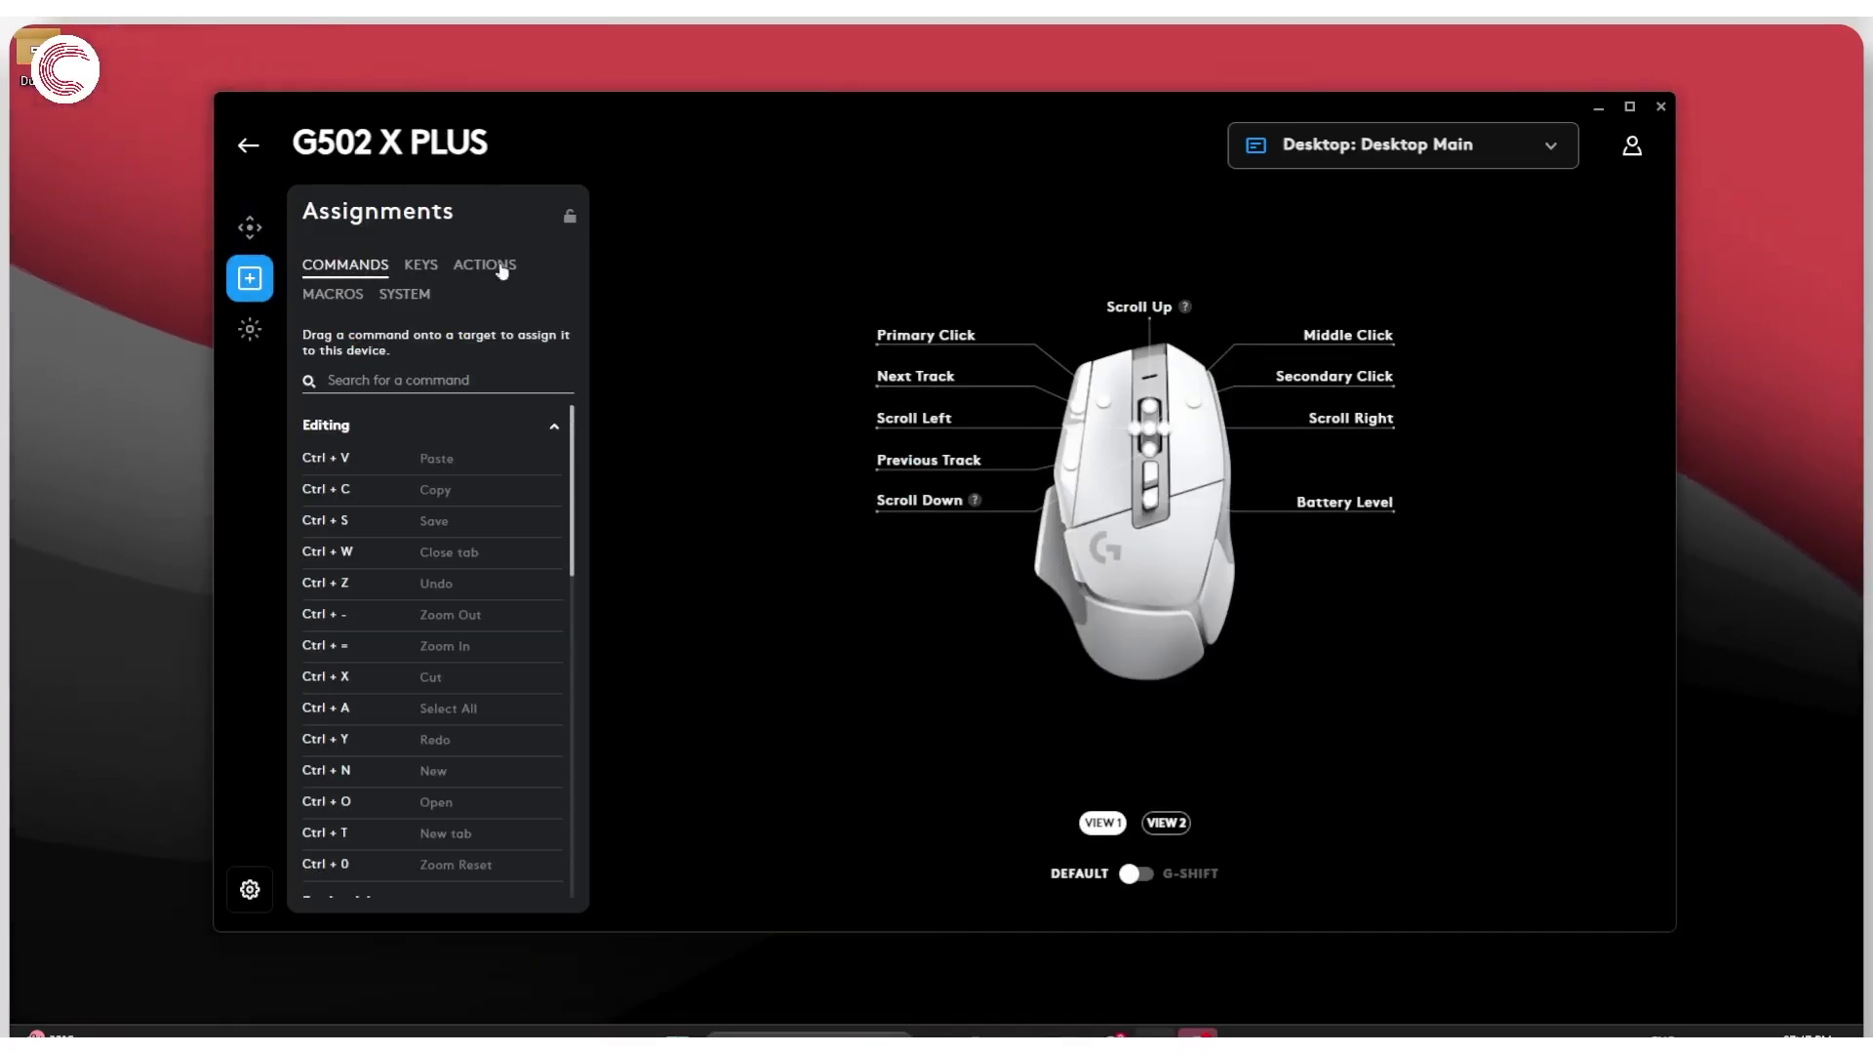
# Browse the assignable macro and system action lists, then switch to the Commands list
pyautogui.click(463, 267)
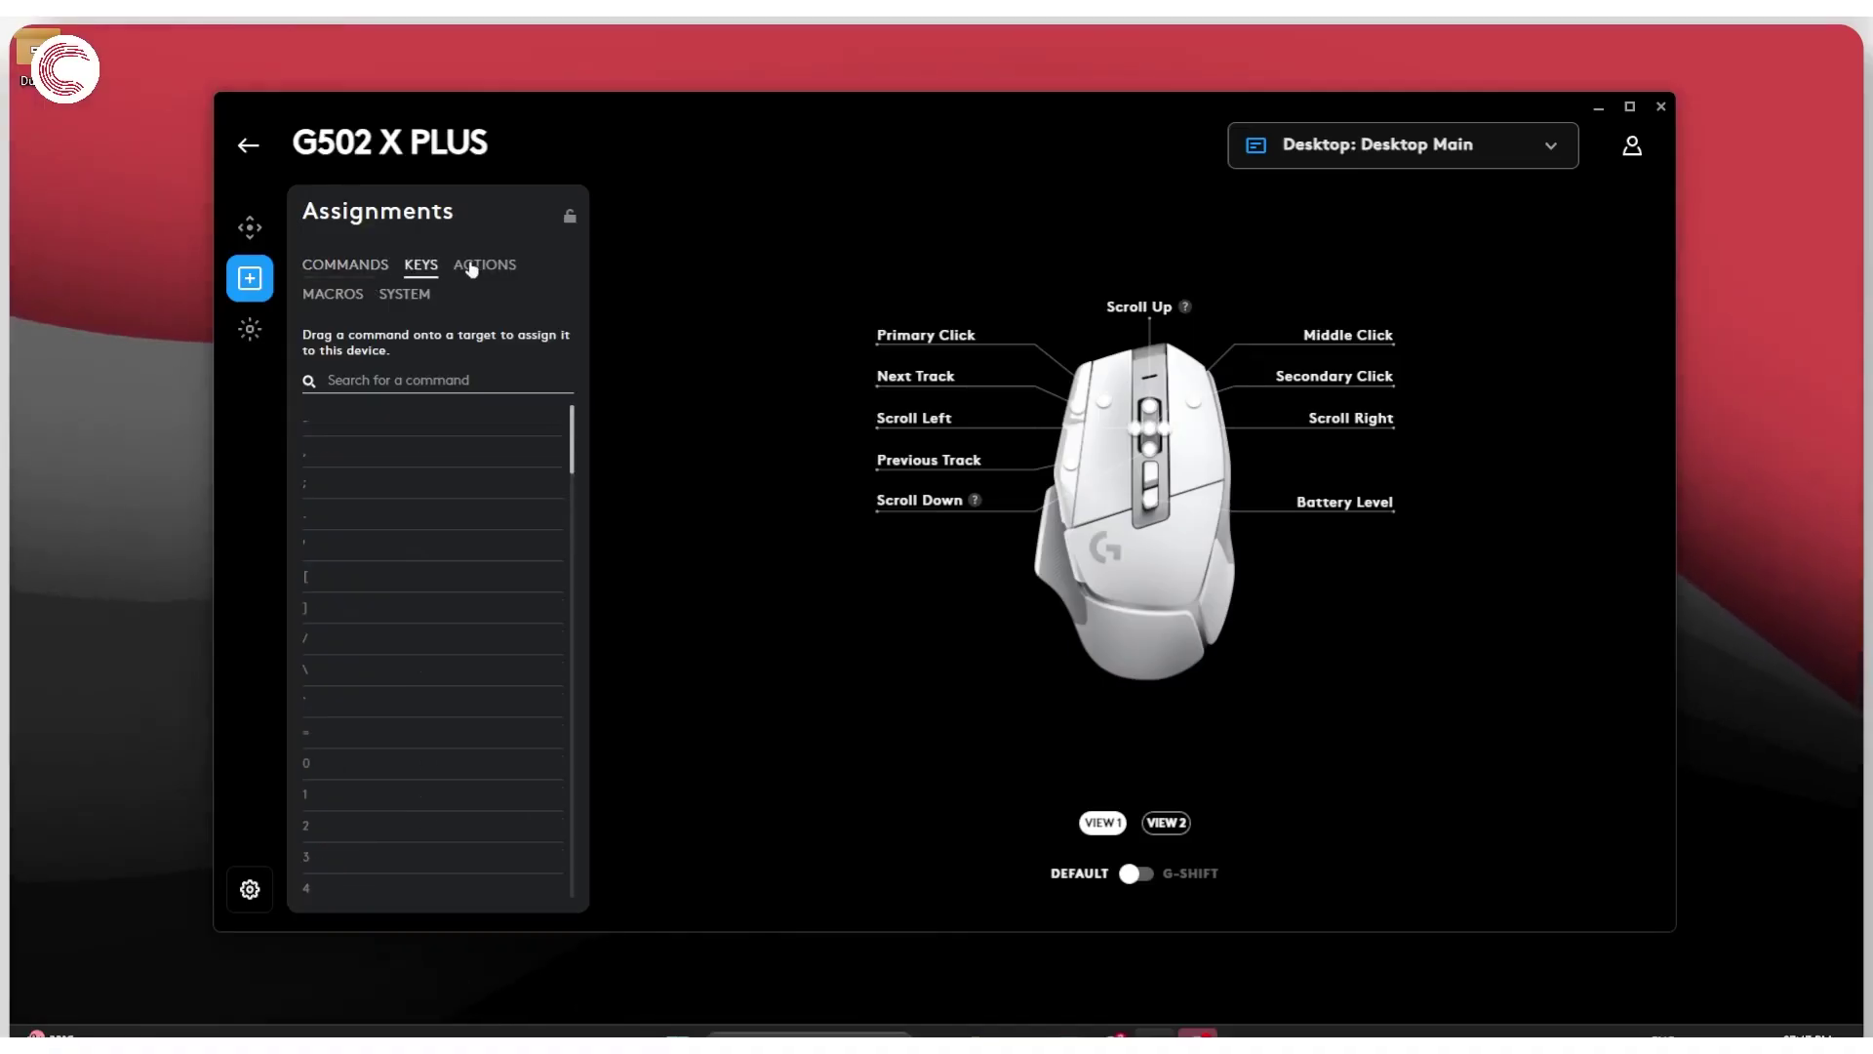
pyautogui.click(347, 294)
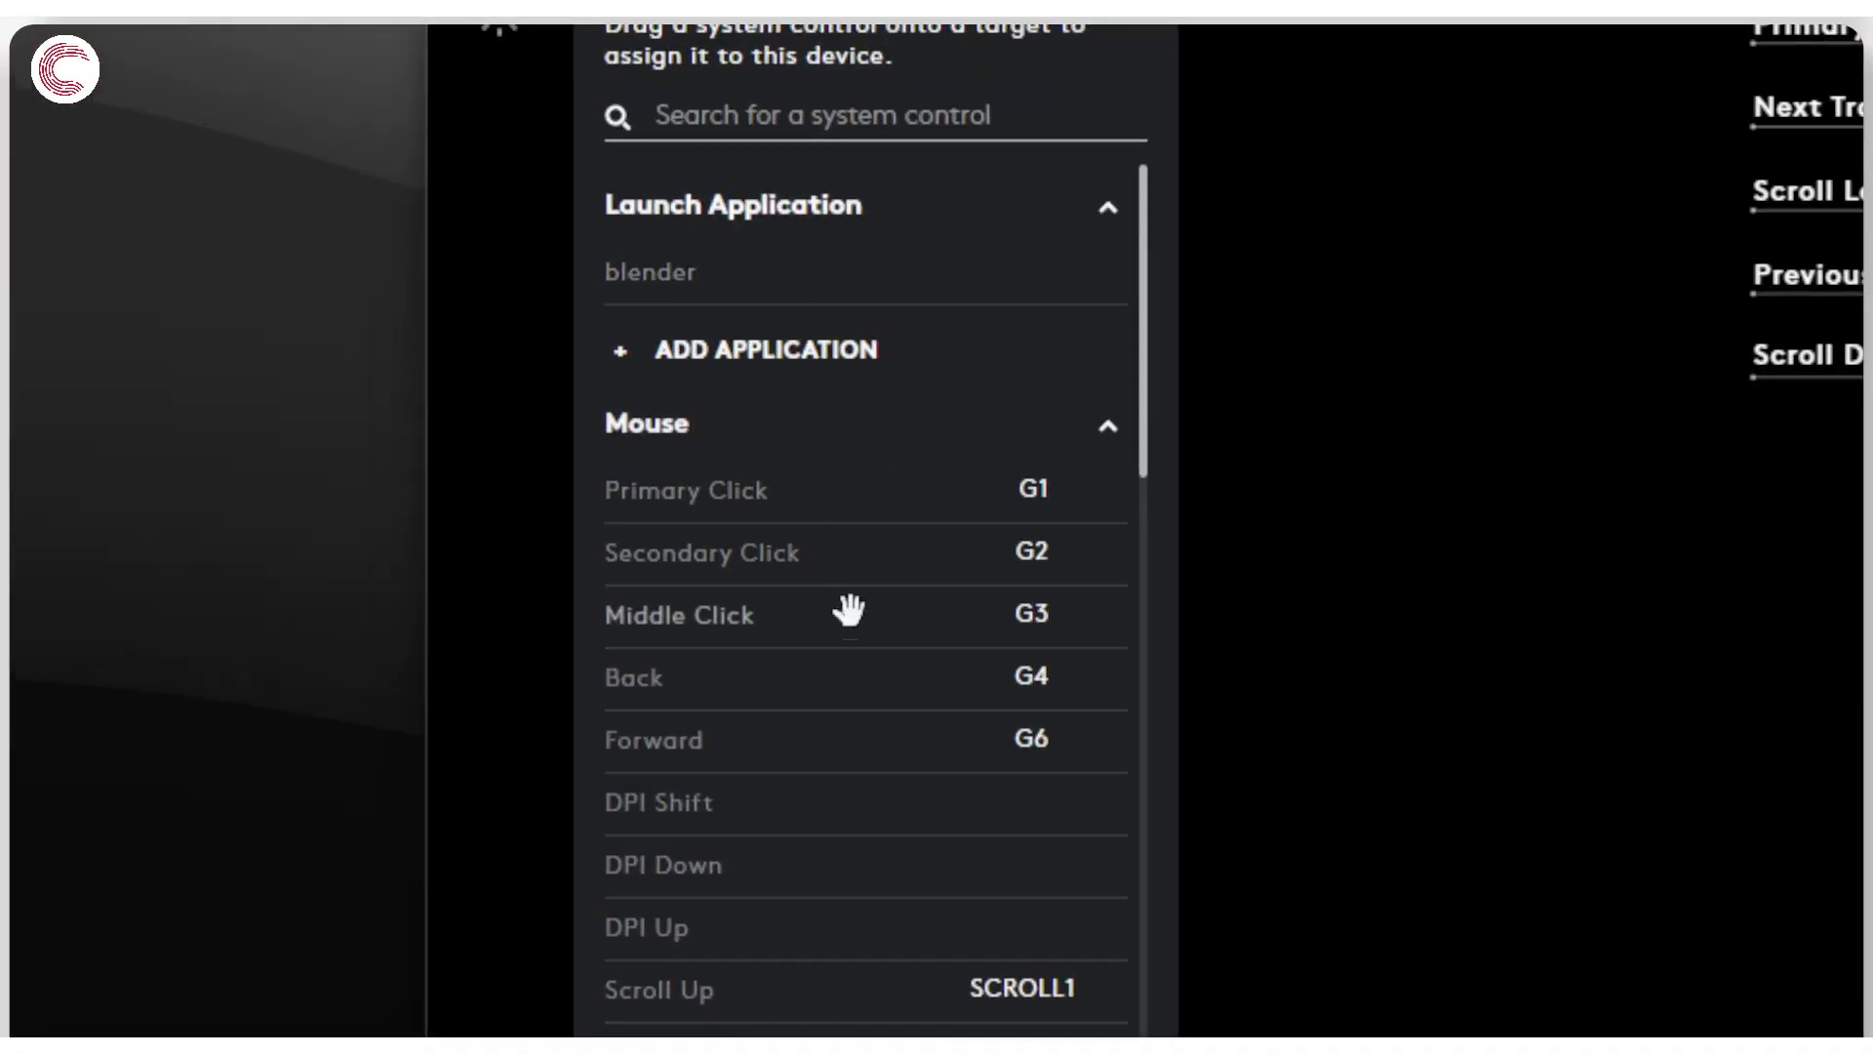
pyautogui.scroll(-3, 878, 741)
pyautogui.scroll(-1, 878, 795)
pyautogui.scroll(-1, 871, 712)
pyautogui.scroll(-2, 869, 699)
pyautogui.scroll(-4, 870, 585)
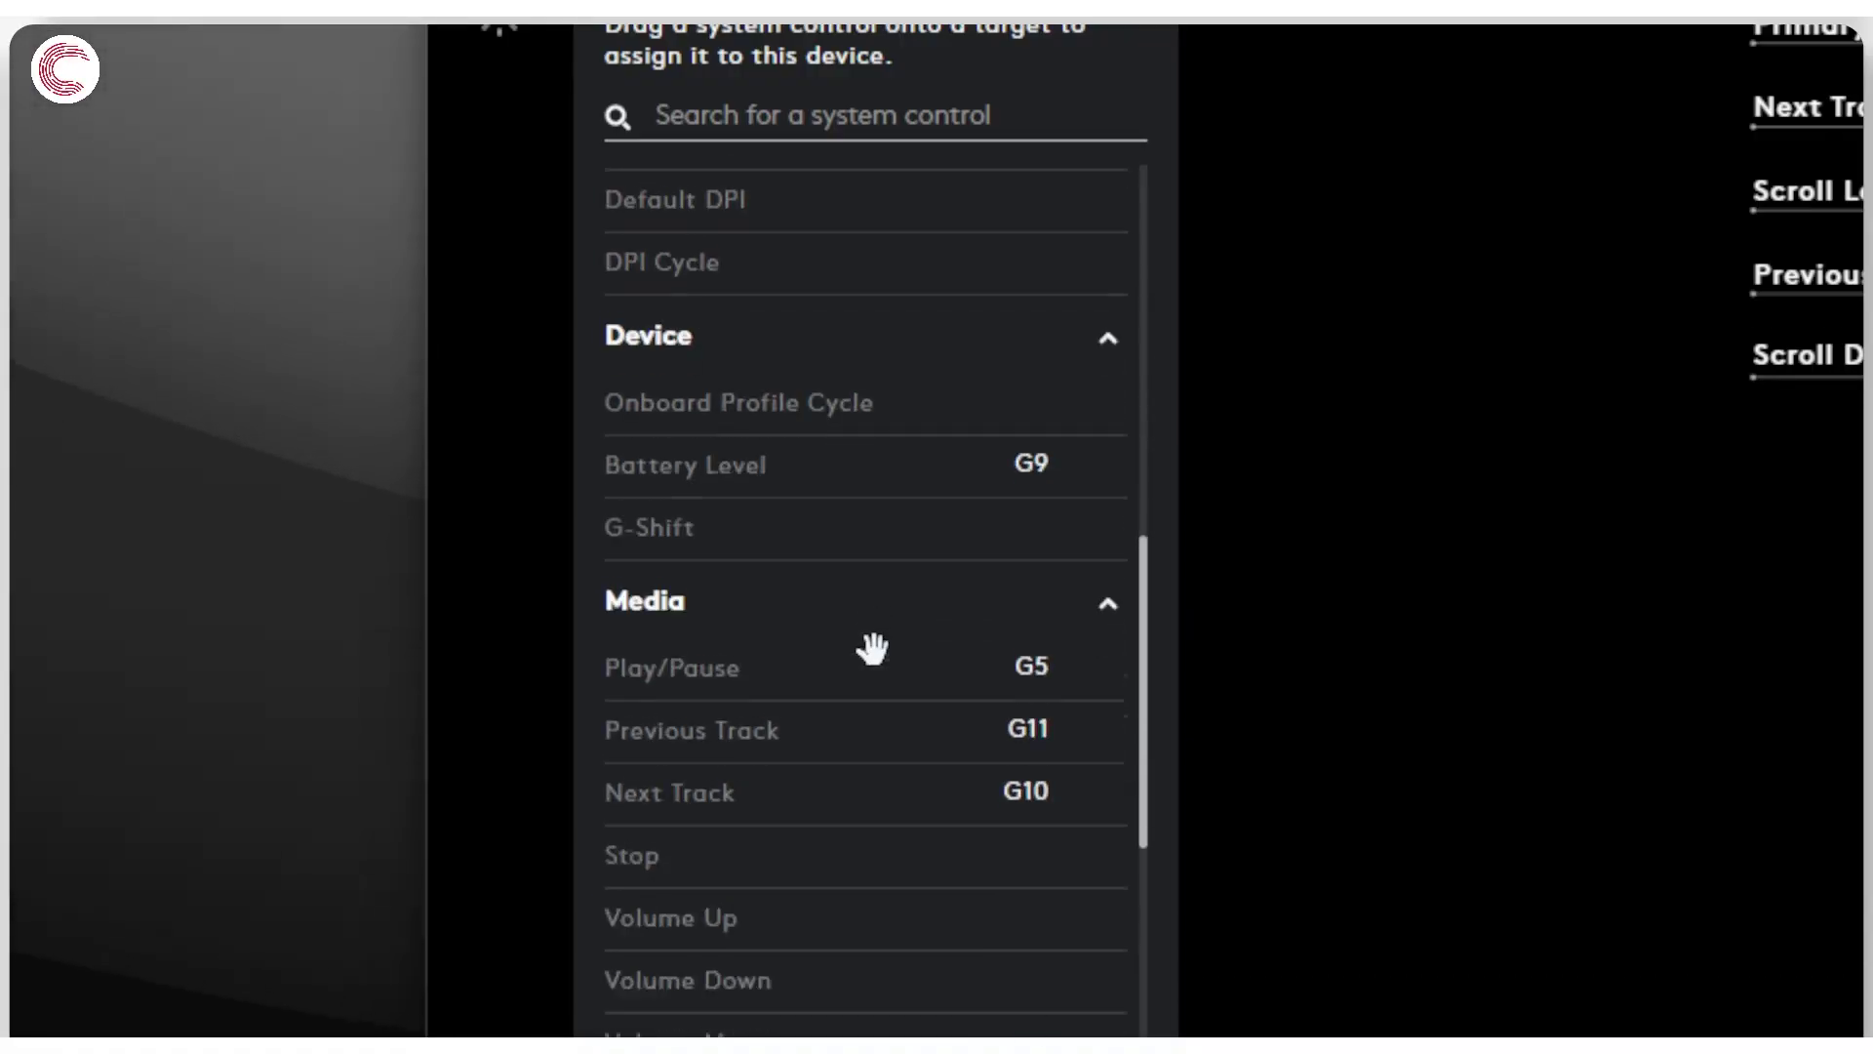
pyautogui.scroll(-2, 866, 564)
pyautogui.scroll(-4, 823, 576)
pyautogui.scroll(-4, 824, 673)
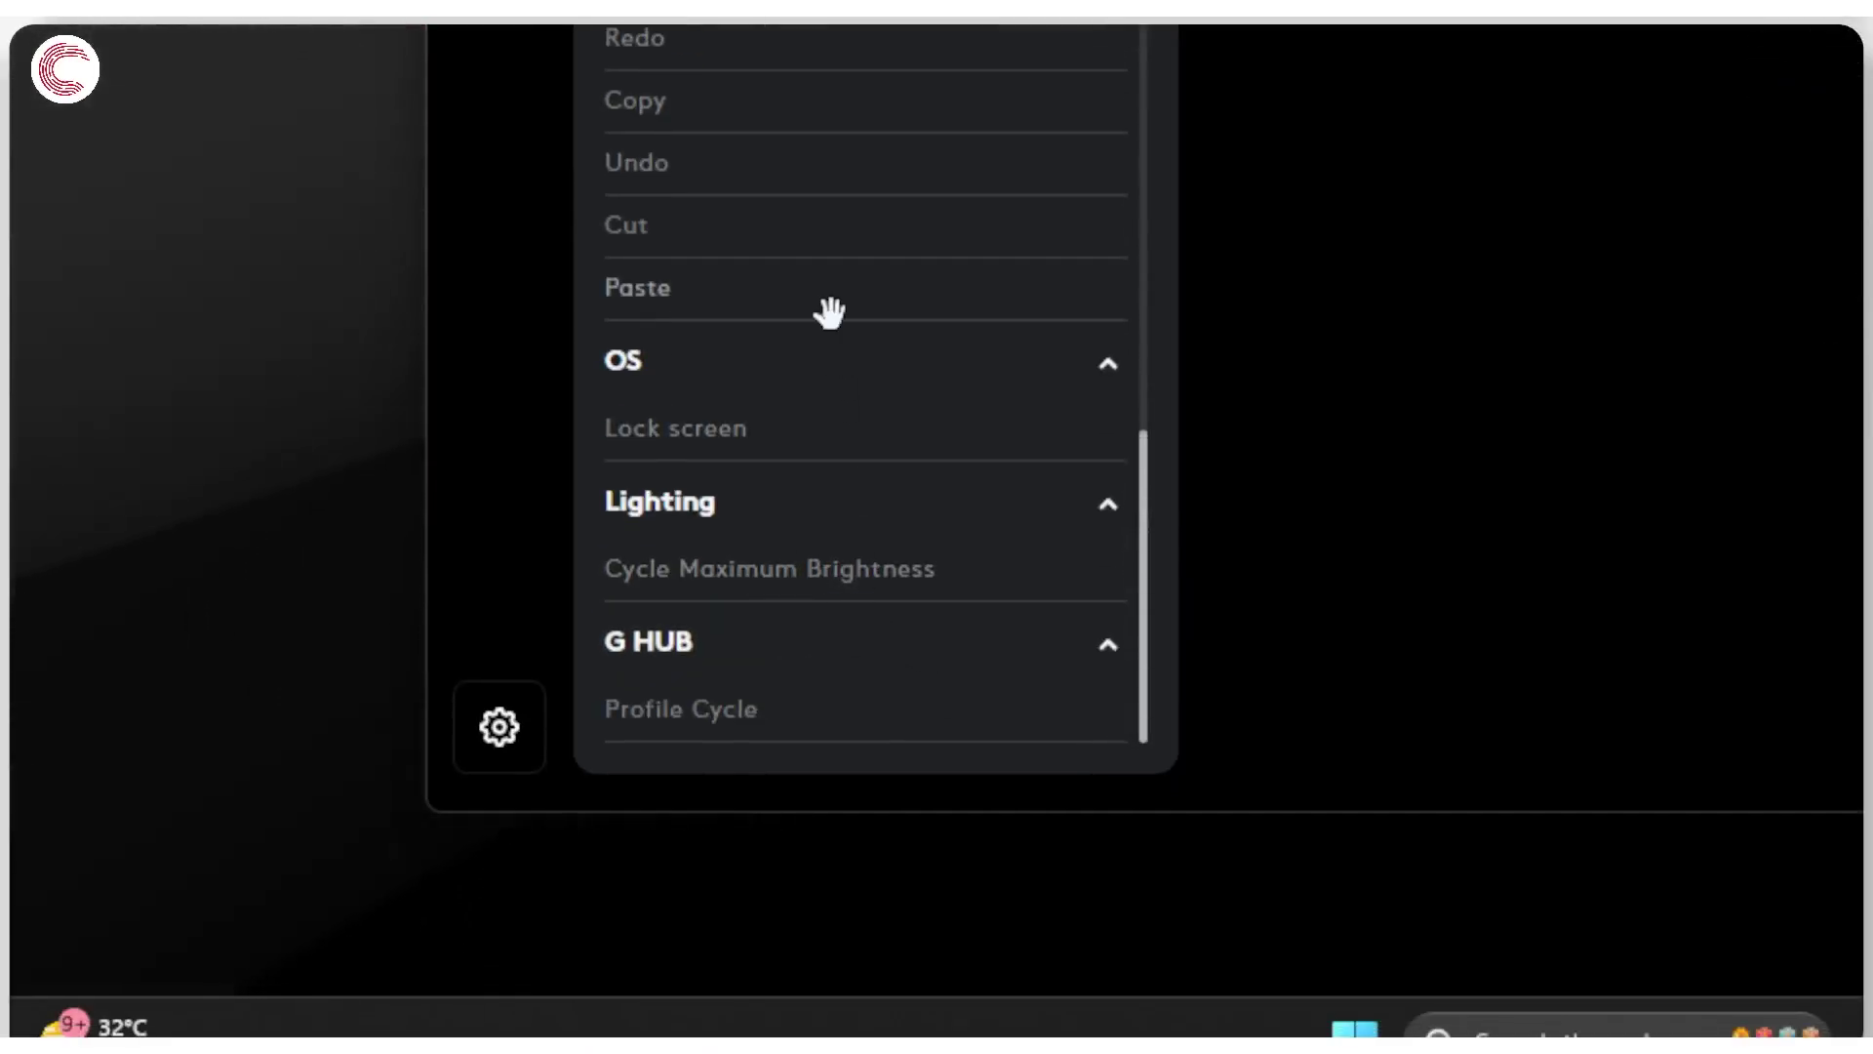
pyautogui.scroll(5, 830, 312)
pyautogui.scroll(5, 829, 313)
pyautogui.scroll(5, 830, 313)
pyautogui.scroll(3, 834, 322)
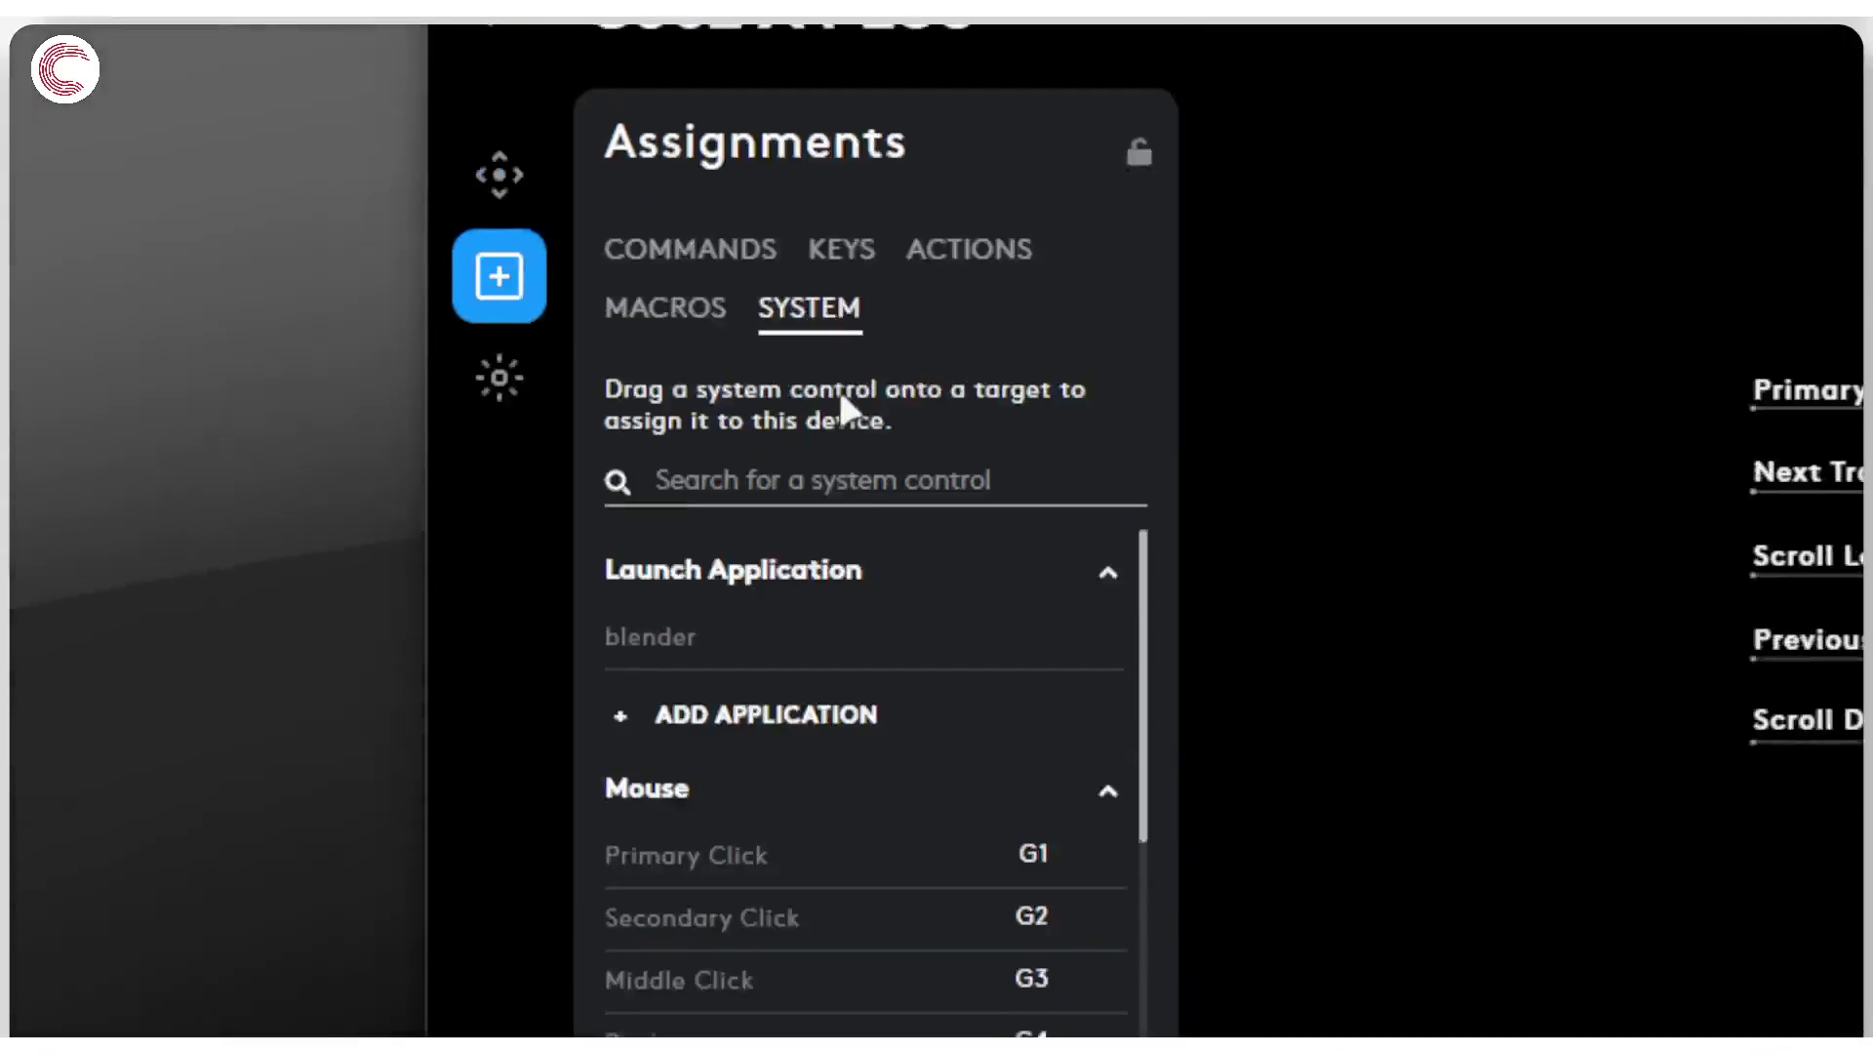
pyautogui.click(723, 472)
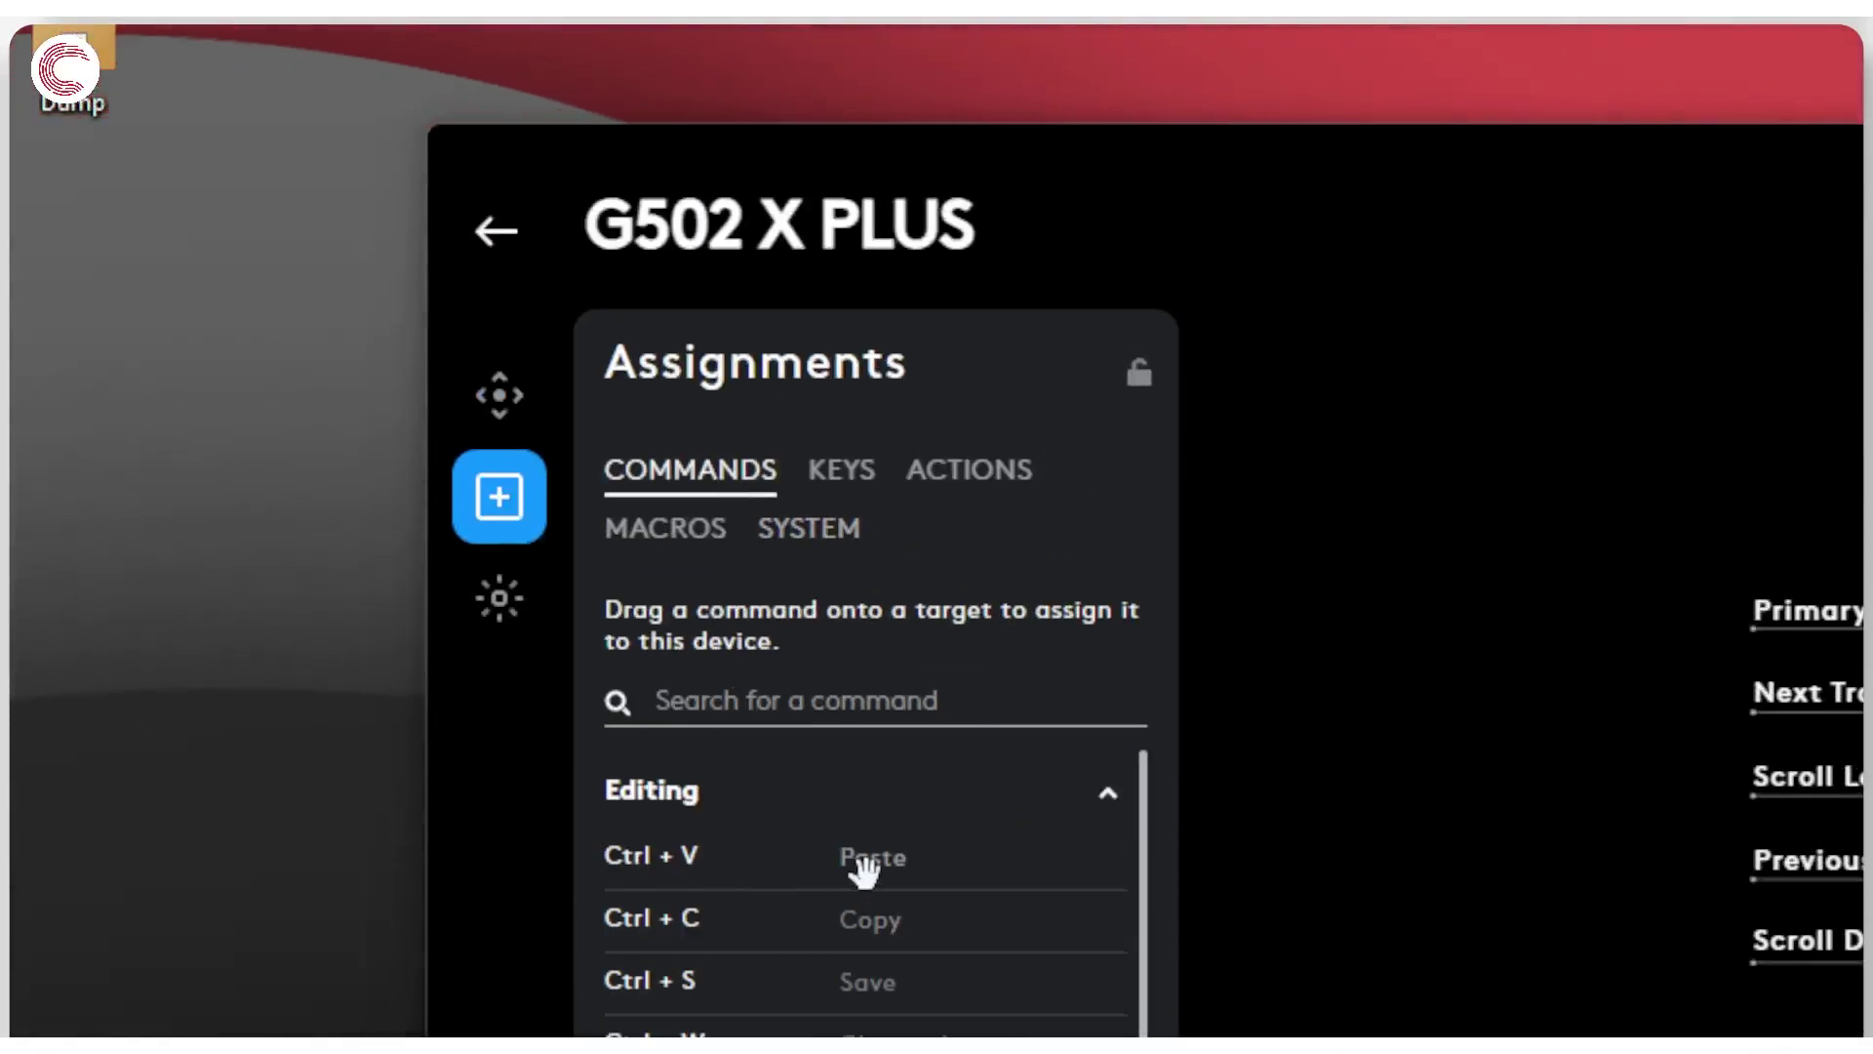
# Scroll through the Commands list of Windows shortcuts
pyautogui.scroll(-5, 786, 868)
pyautogui.scroll(-4, 786, 869)
pyautogui.scroll(-2, 830, 800)
pyautogui.scroll(-3, 834, 800)
pyautogui.scroll(-3, 858, 794)
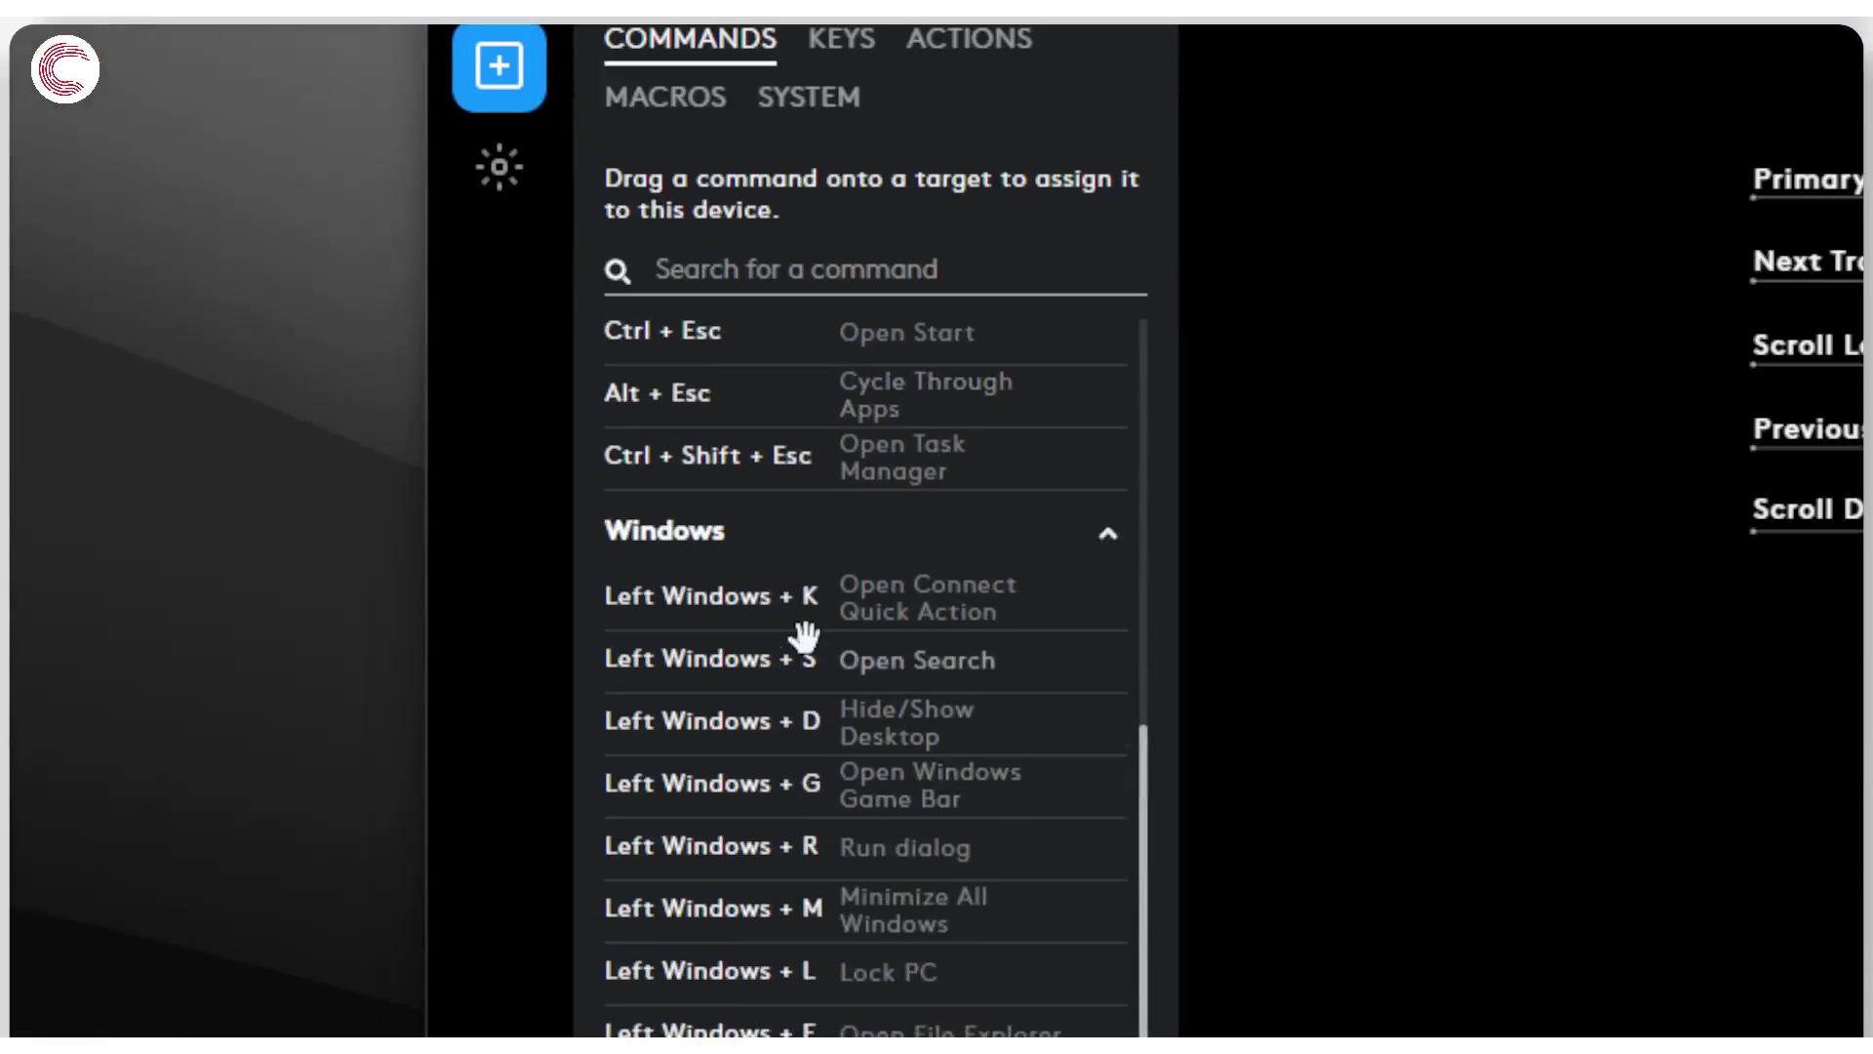
pyautogui.scroll(-5, 874, 853)
pyautogui.scroll(8, 869, 858)
pyautogui.scroll(8, 869, 857)
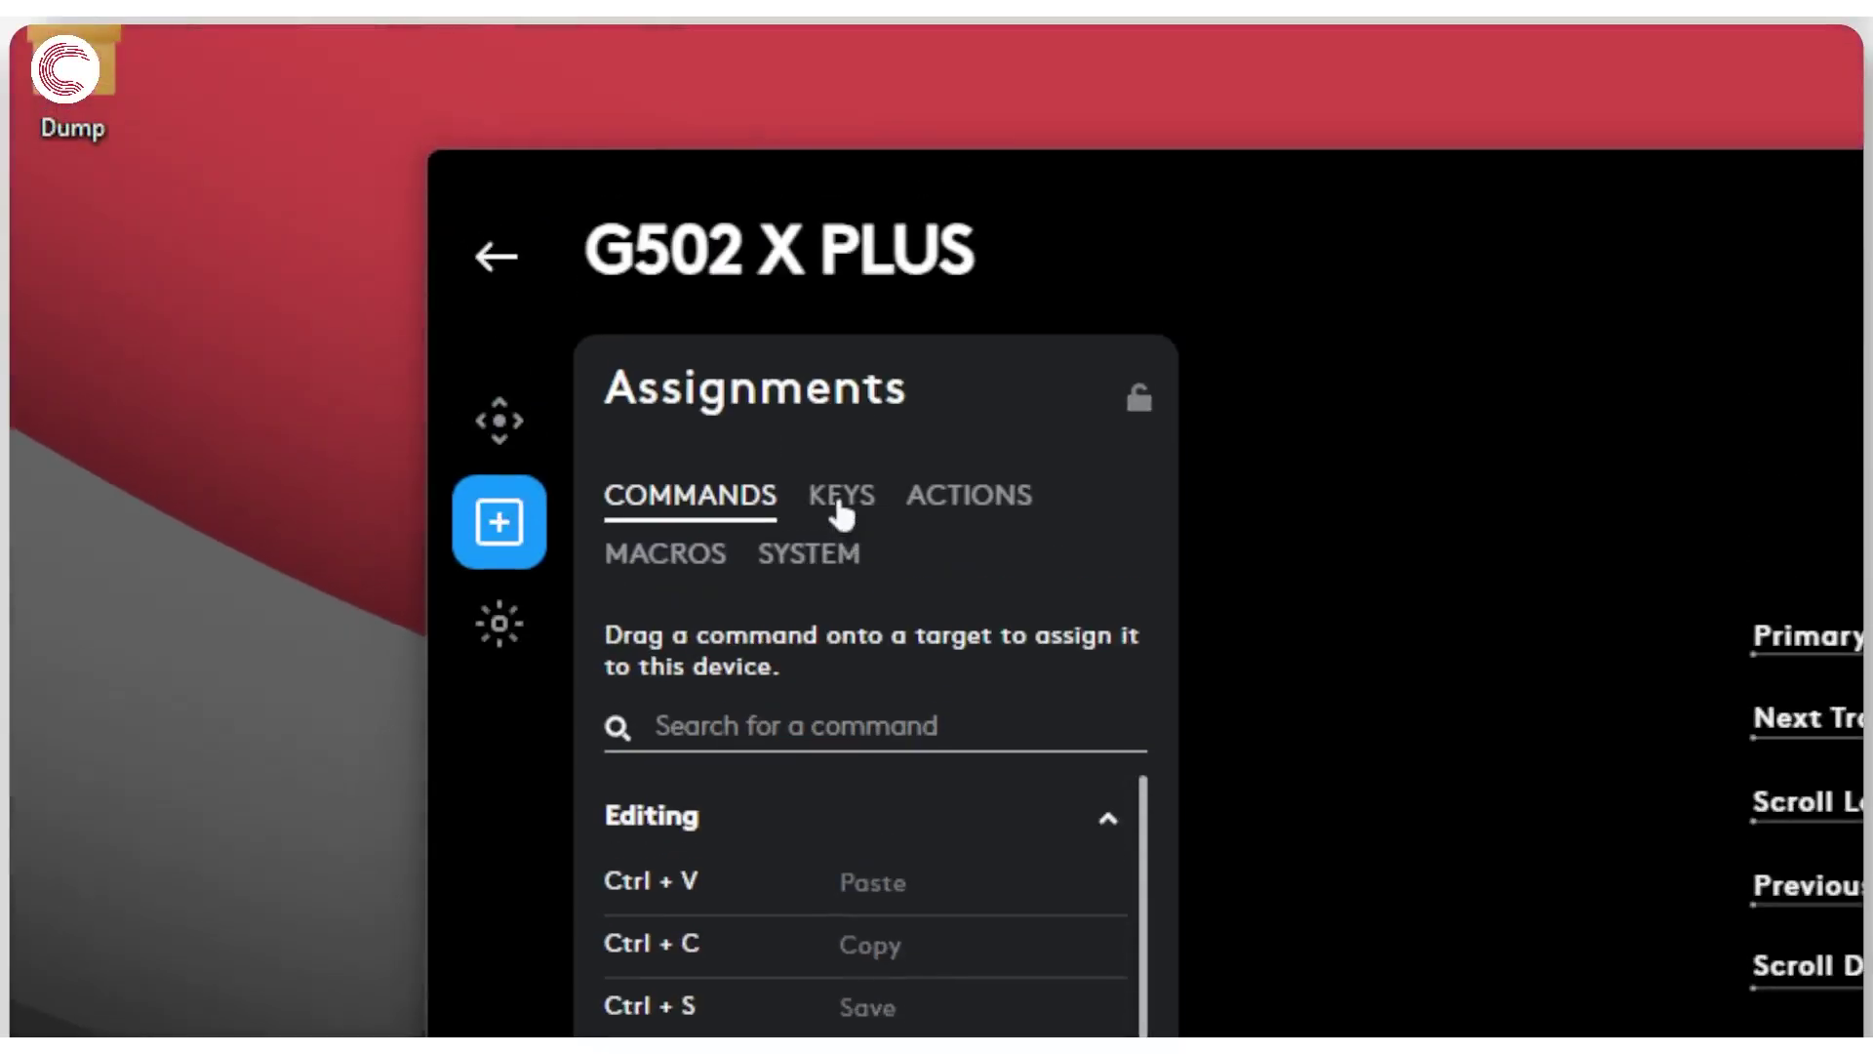
# Switch to the Keys list and scroll through the assignable keyboard keys
pyautogui.click(841, 509)
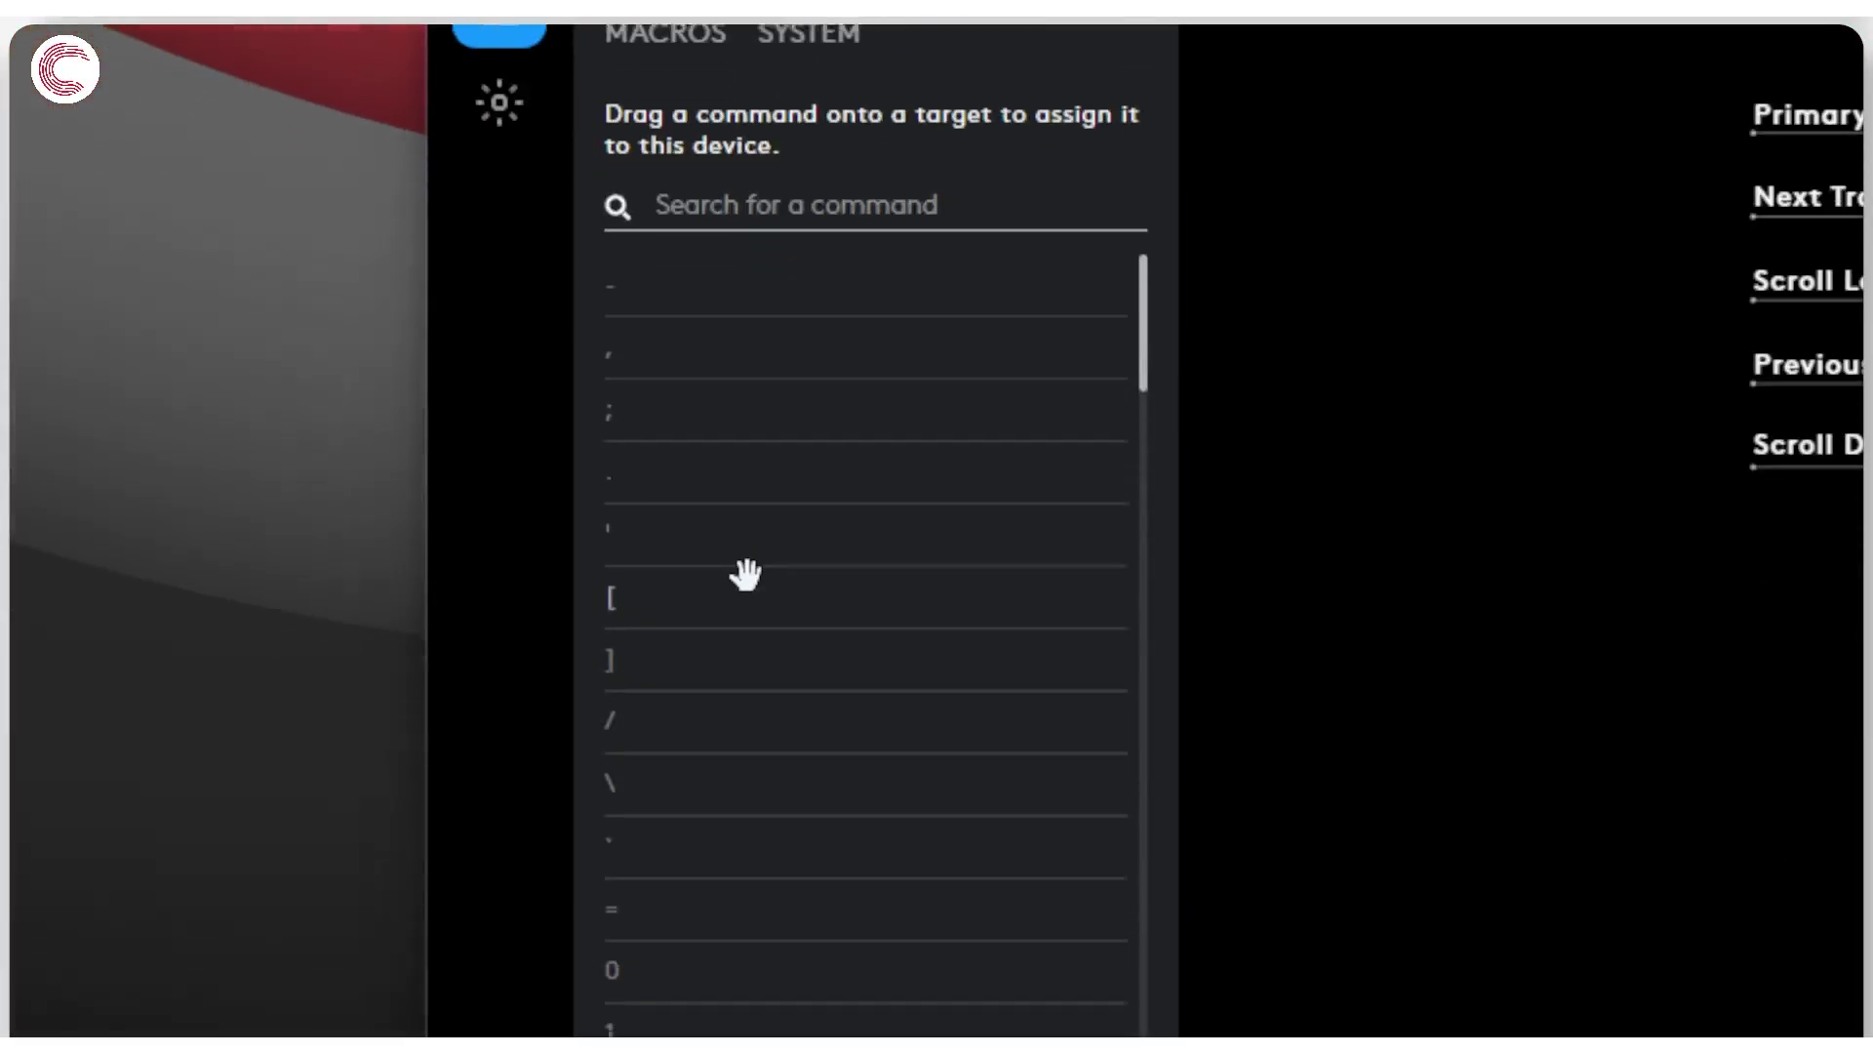
pyautogui.scroll(-5, 745, 560)
pyautogui.scroll(-6, 750, 564)
pyautogui.scroll(-7, 749, 564)
pyautogui.scroll(-5, 749, 564)
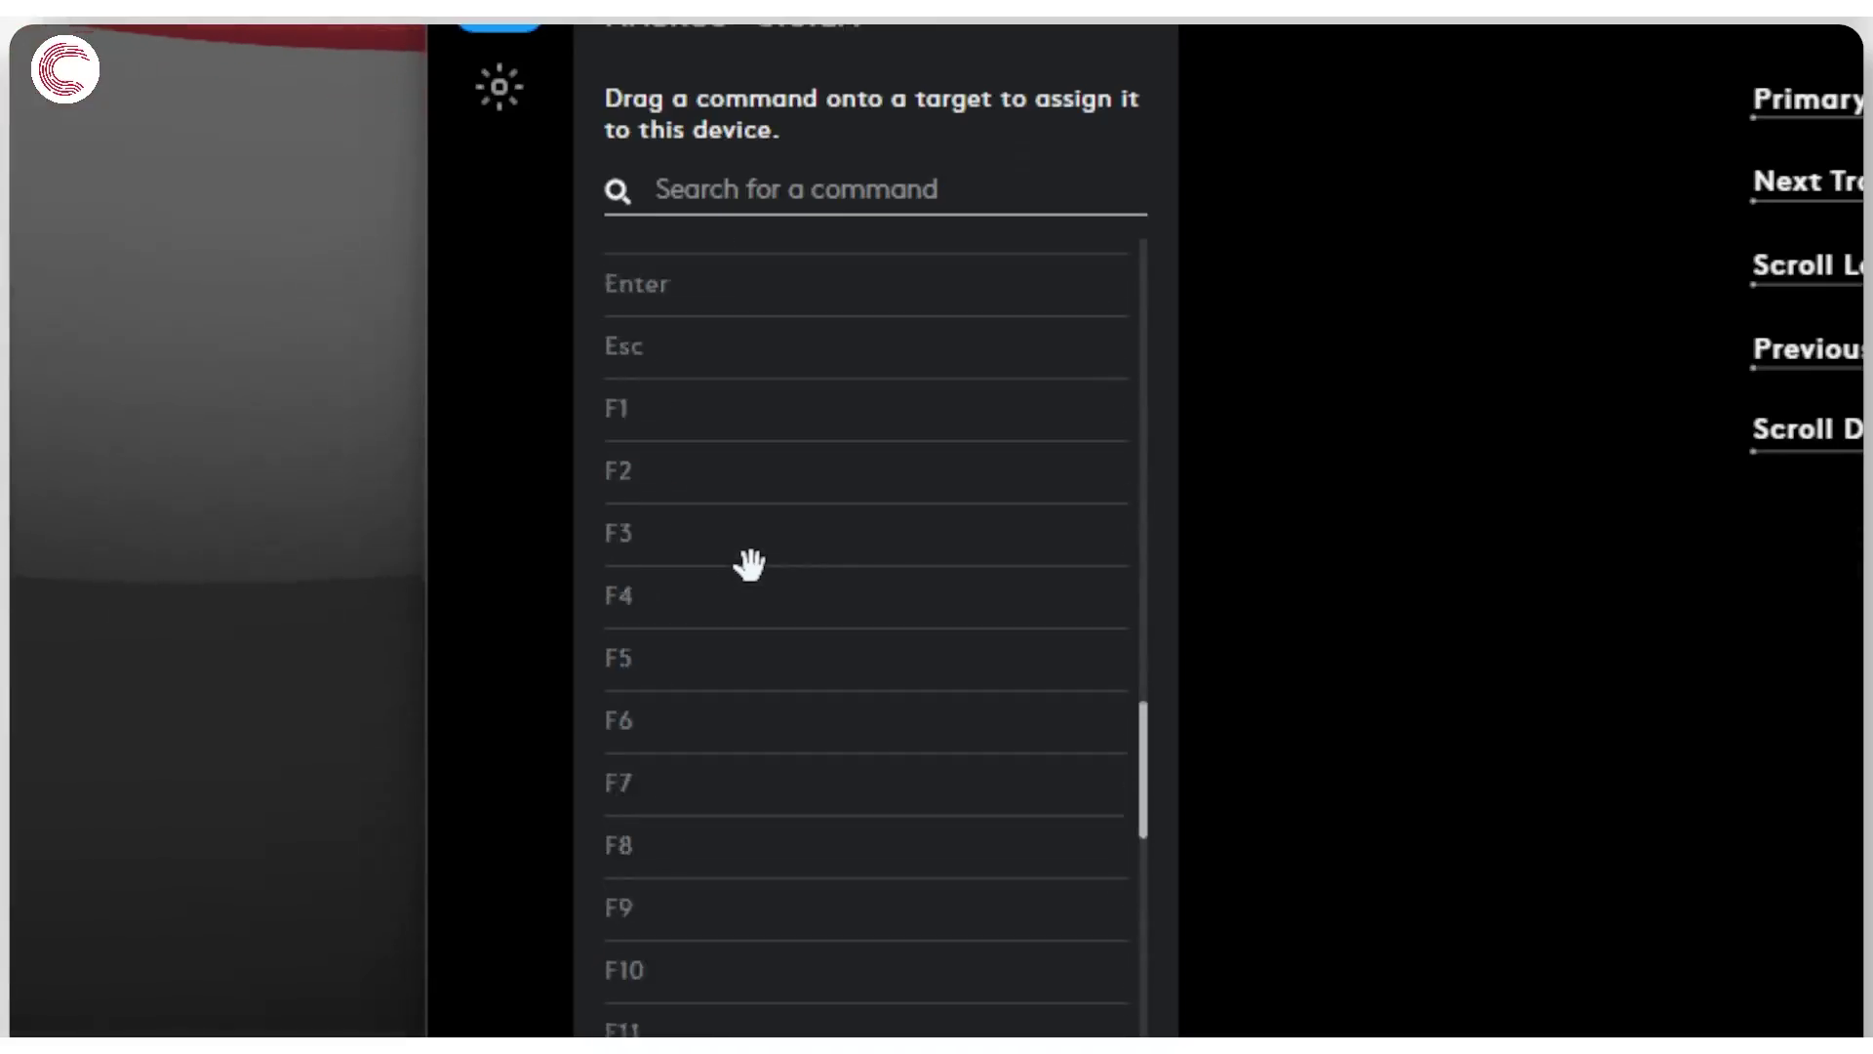
pyautogui.scroll(-3, 749, 564)
pyautogui.scroll(-2, 749, 564)
pyautogui.scroll(-5, 749, 564)
pyautogui.scroll(-2, 750, 564)
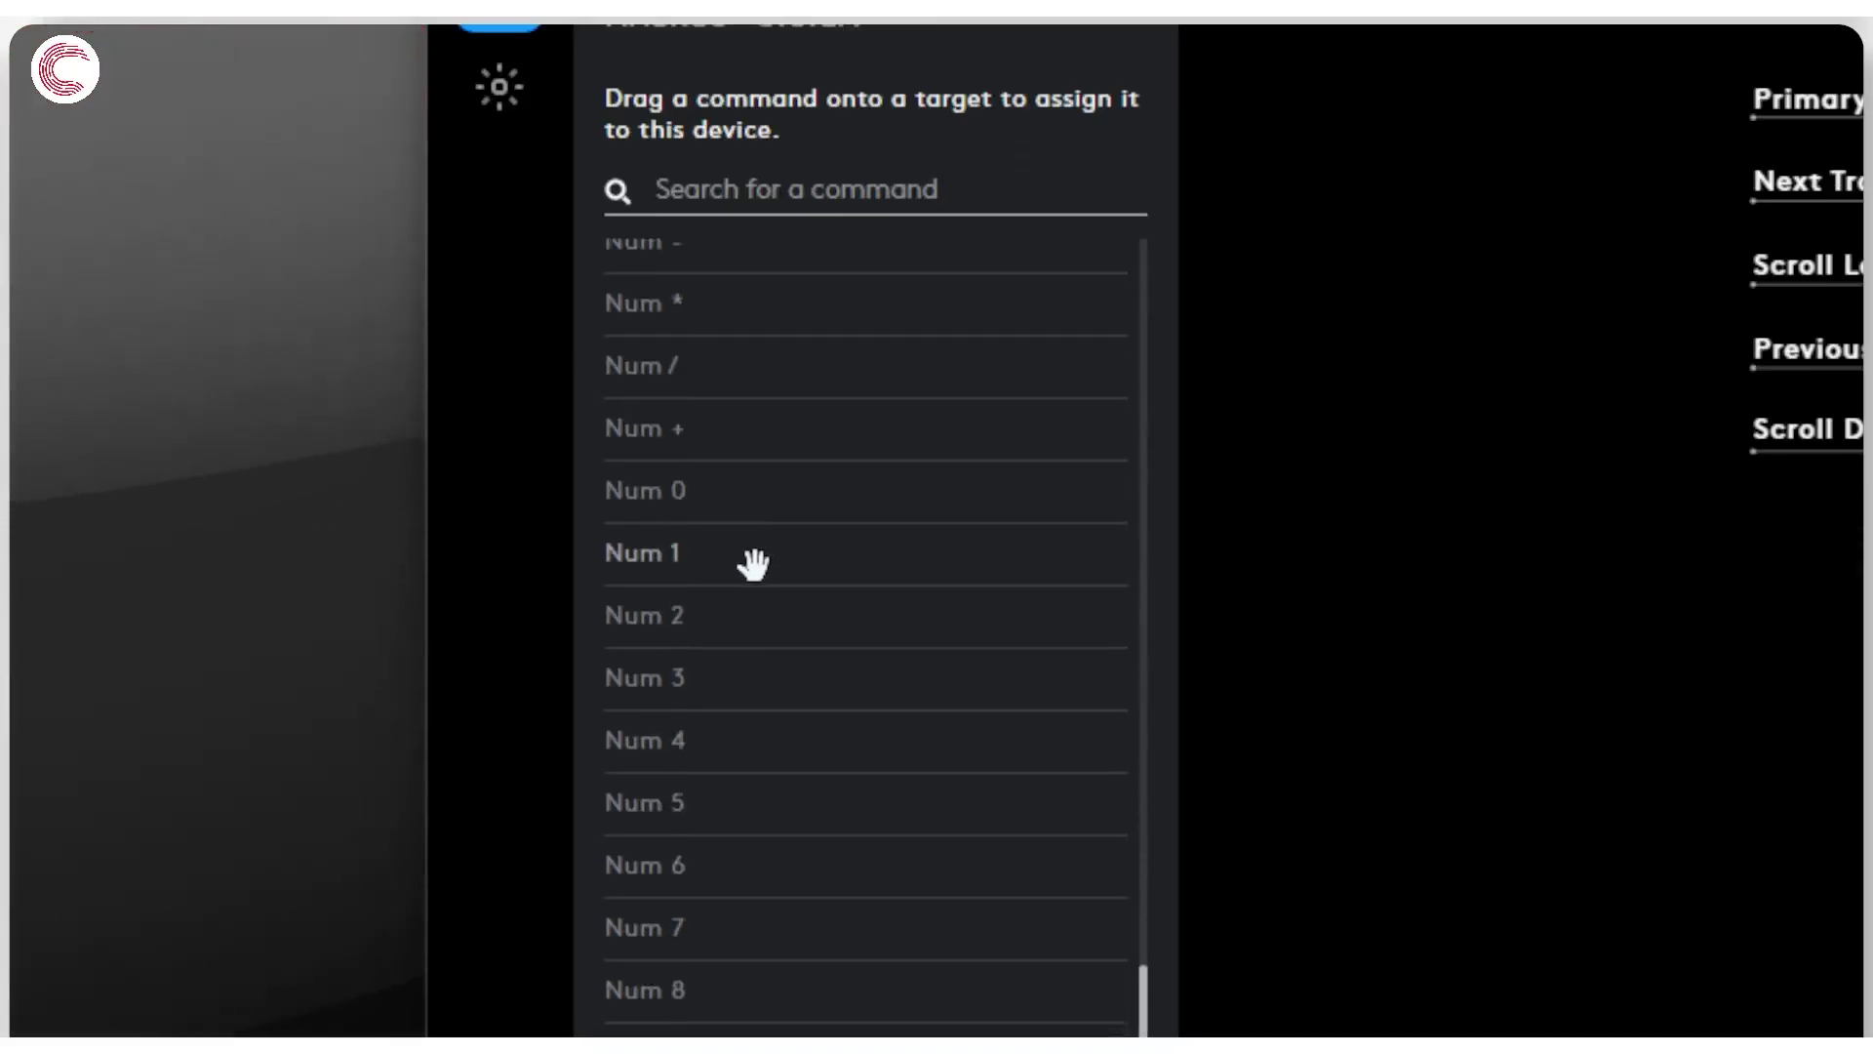
pyautogui.scroll(-6, 752, 564)
pyautogui.scroll(5, 753, 564)
pyautogui.scroll(6, 753, 564)
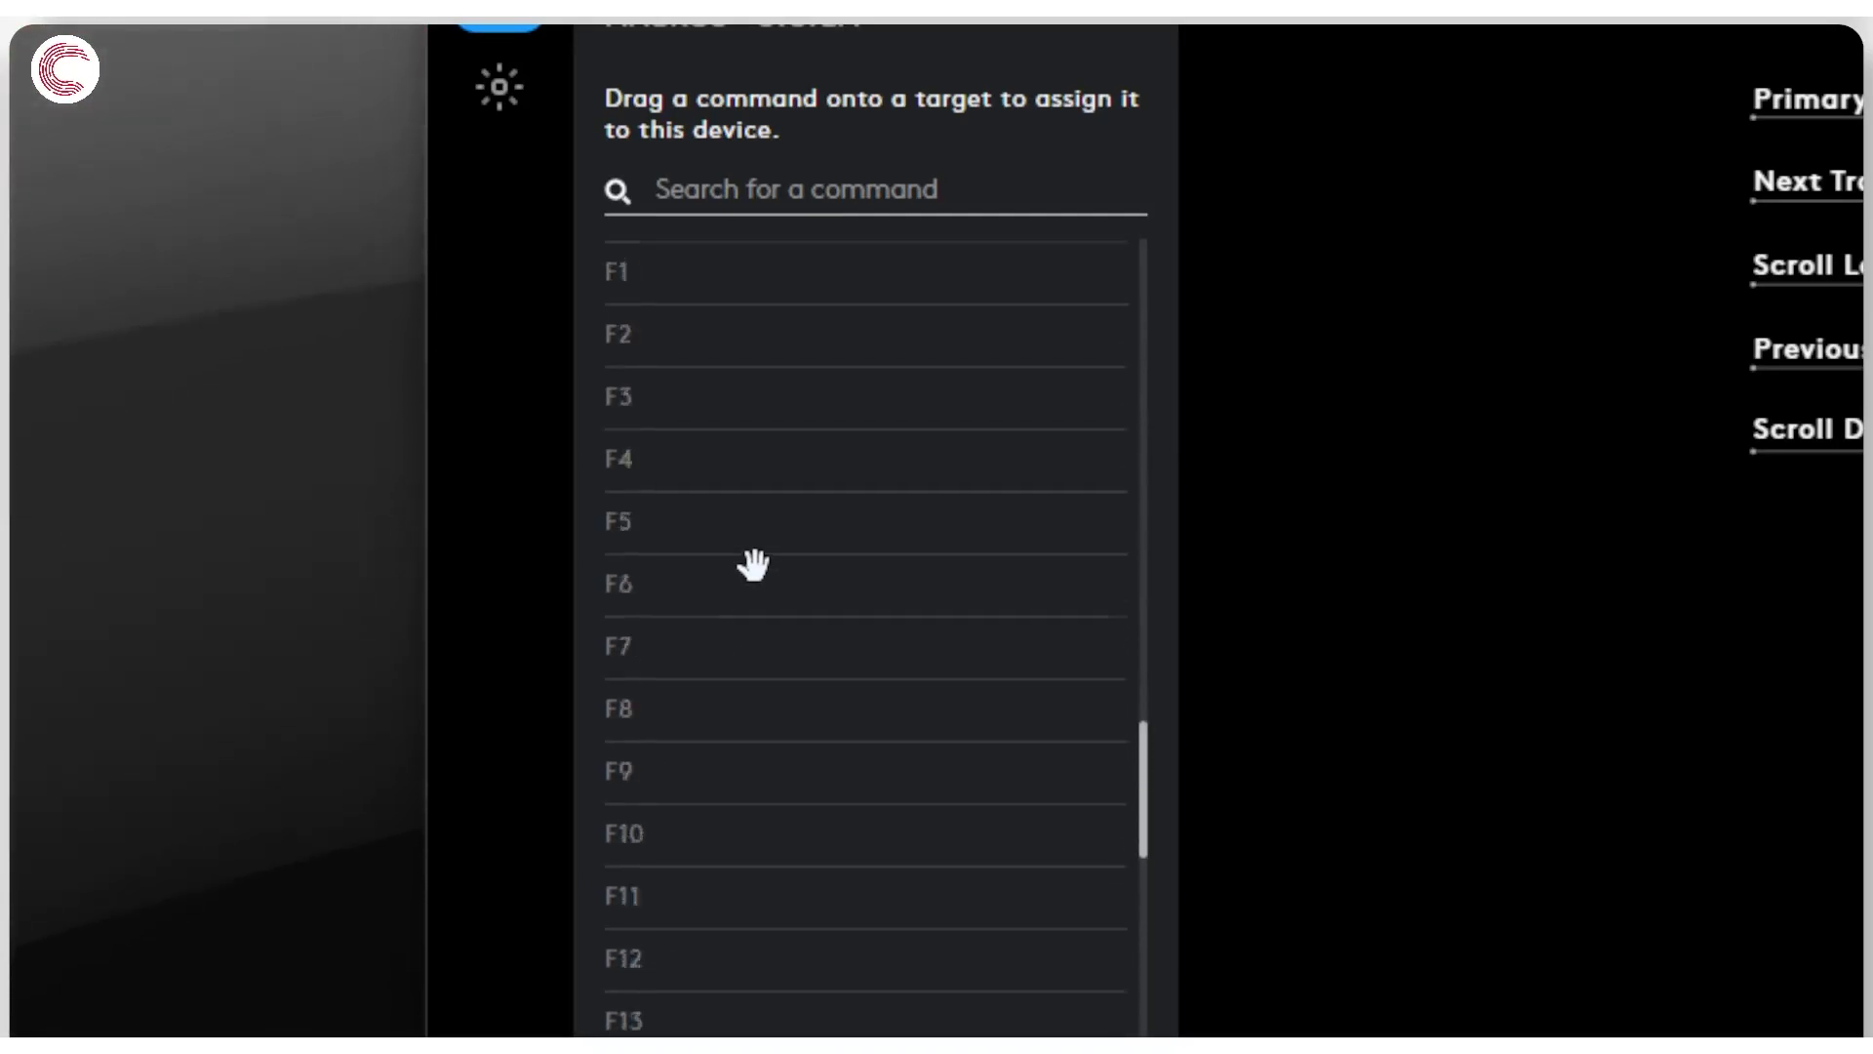
pyautogui.scroll(5, 754, 564)
pyautogui.scroll(6, 754, 564)
pyautogui.scroll(5, 754, 564)
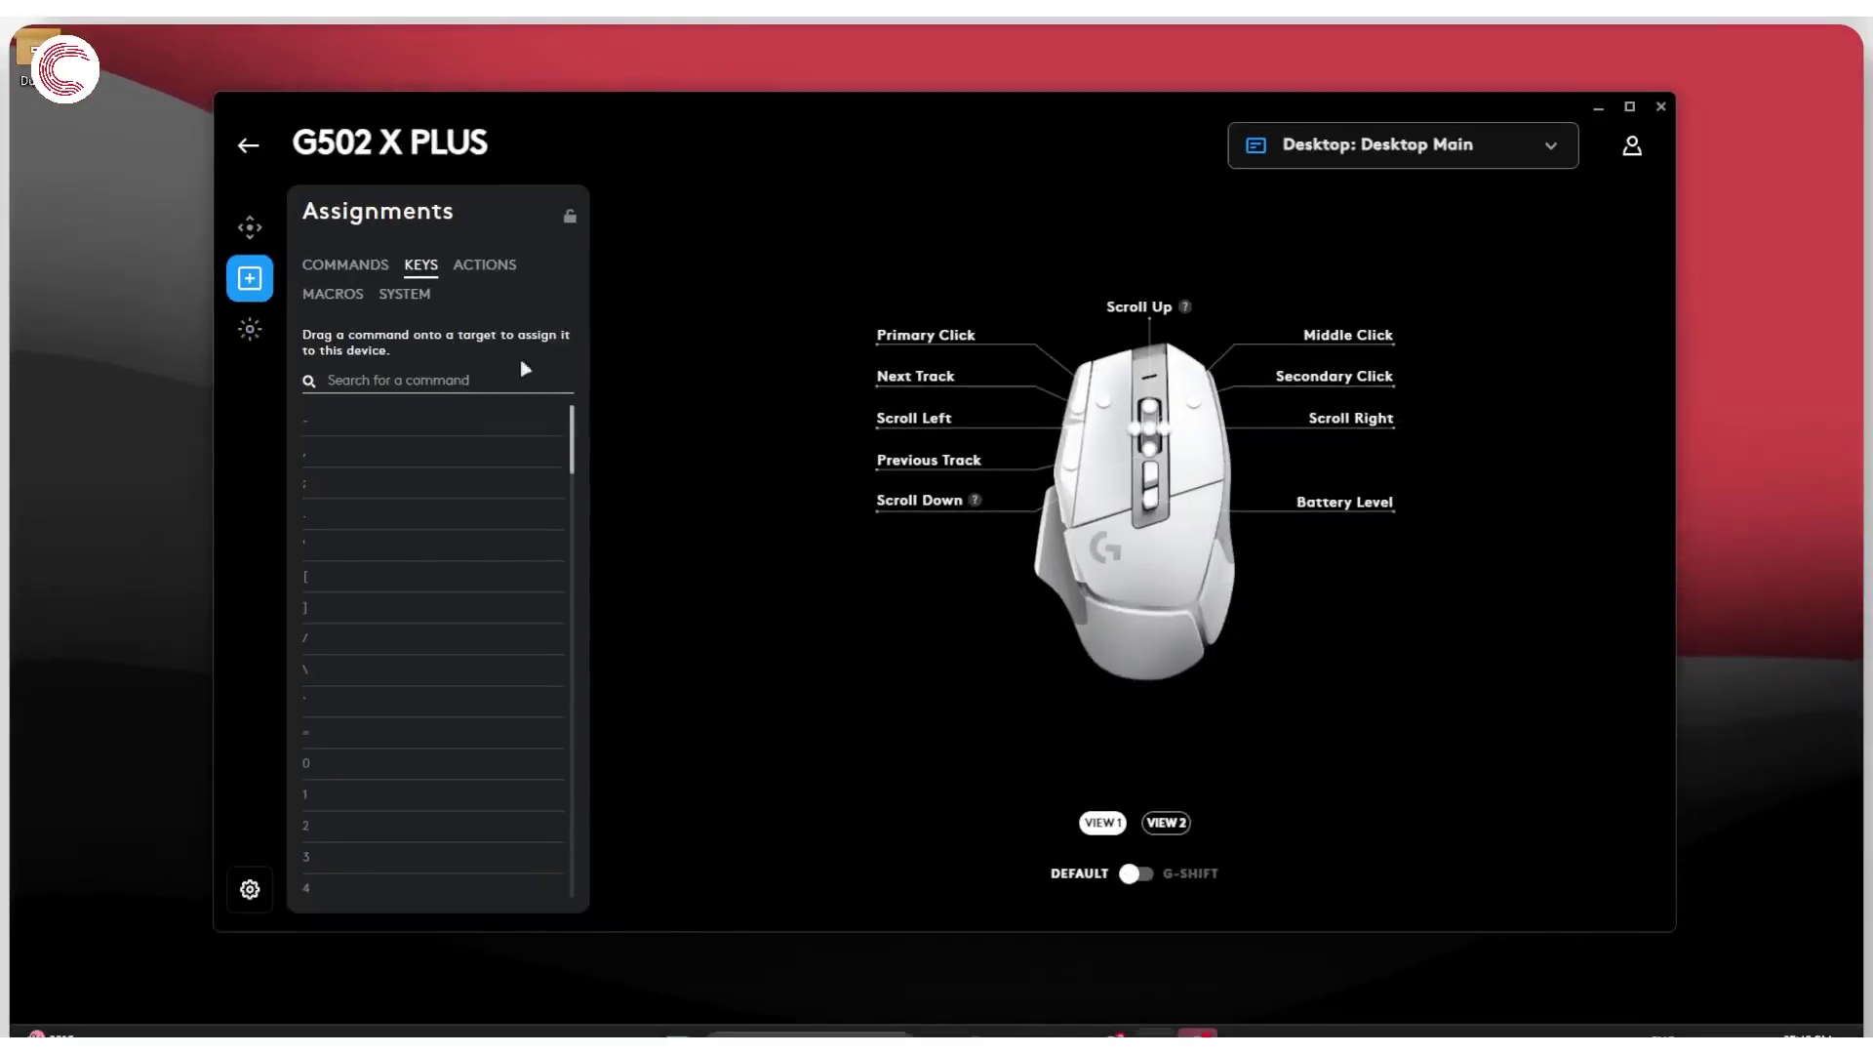
# Browse the System actions and drag Primary Click over the mouse diagram without assigning it
pyautogui.click(485, 264)
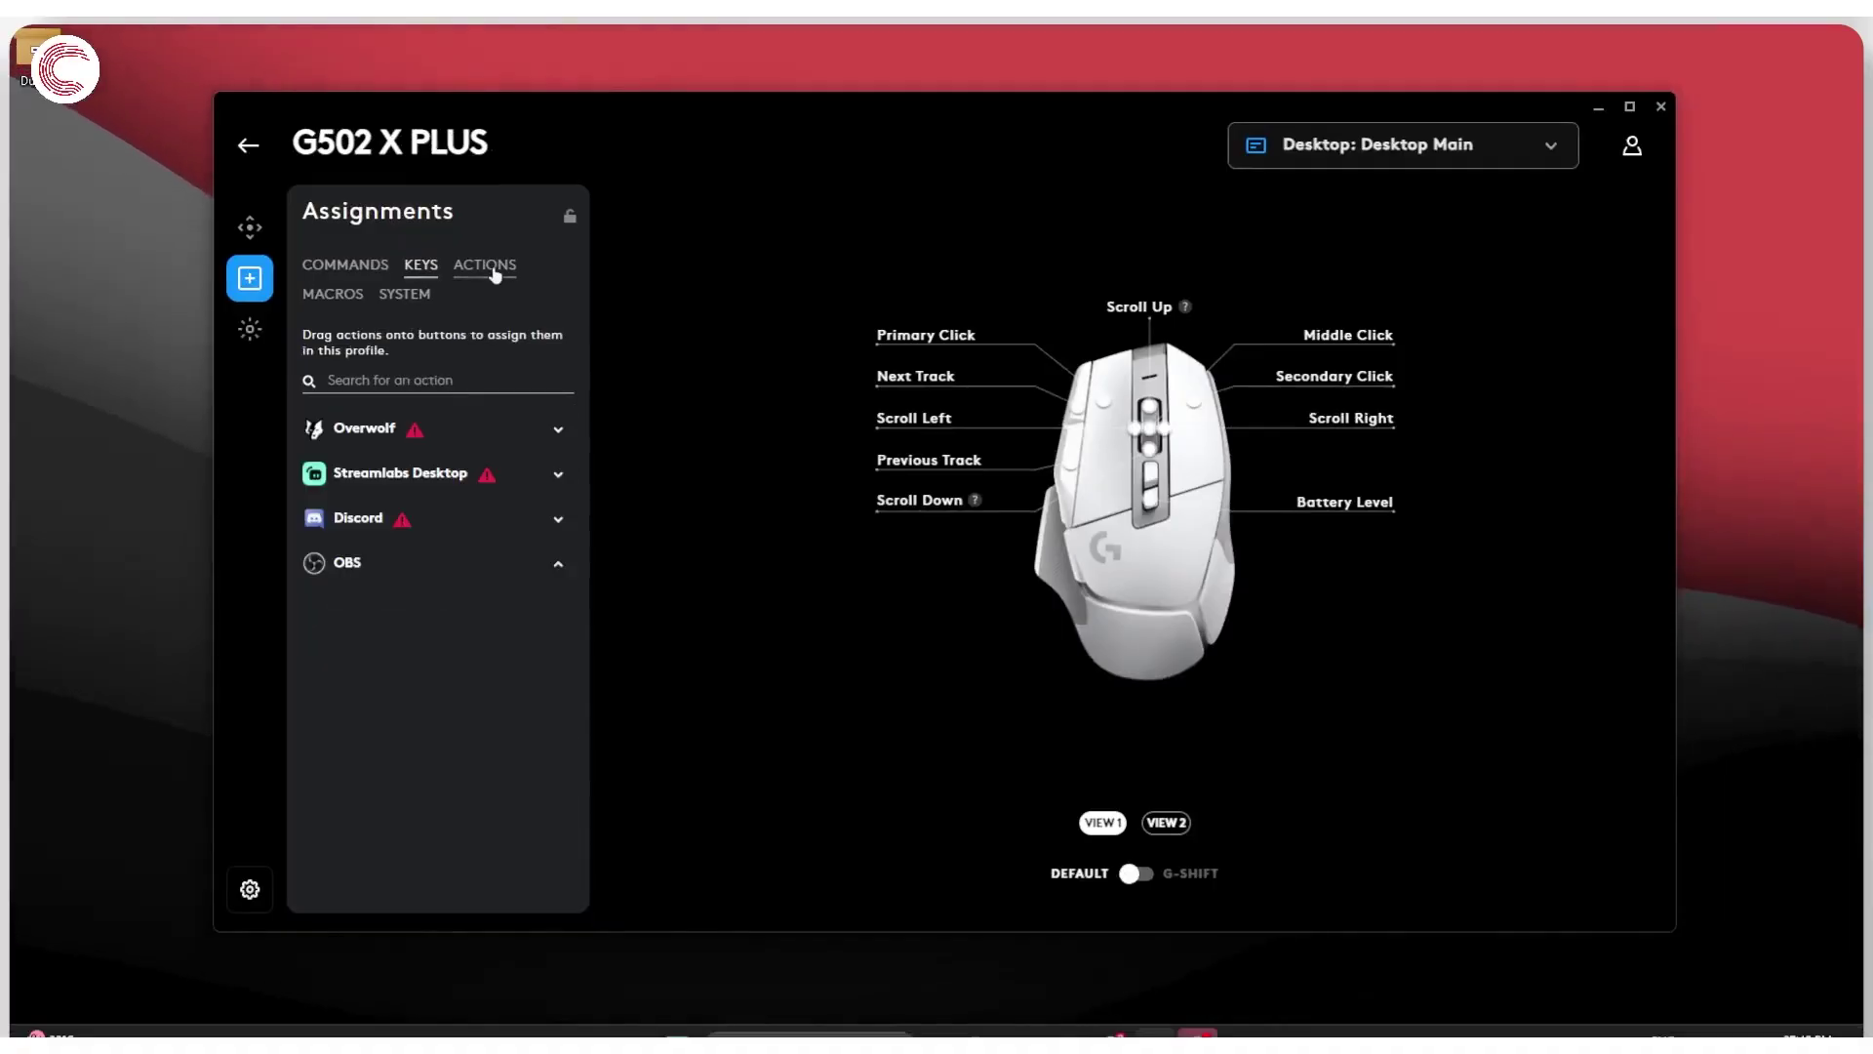
pyautogui.click(404, 293)
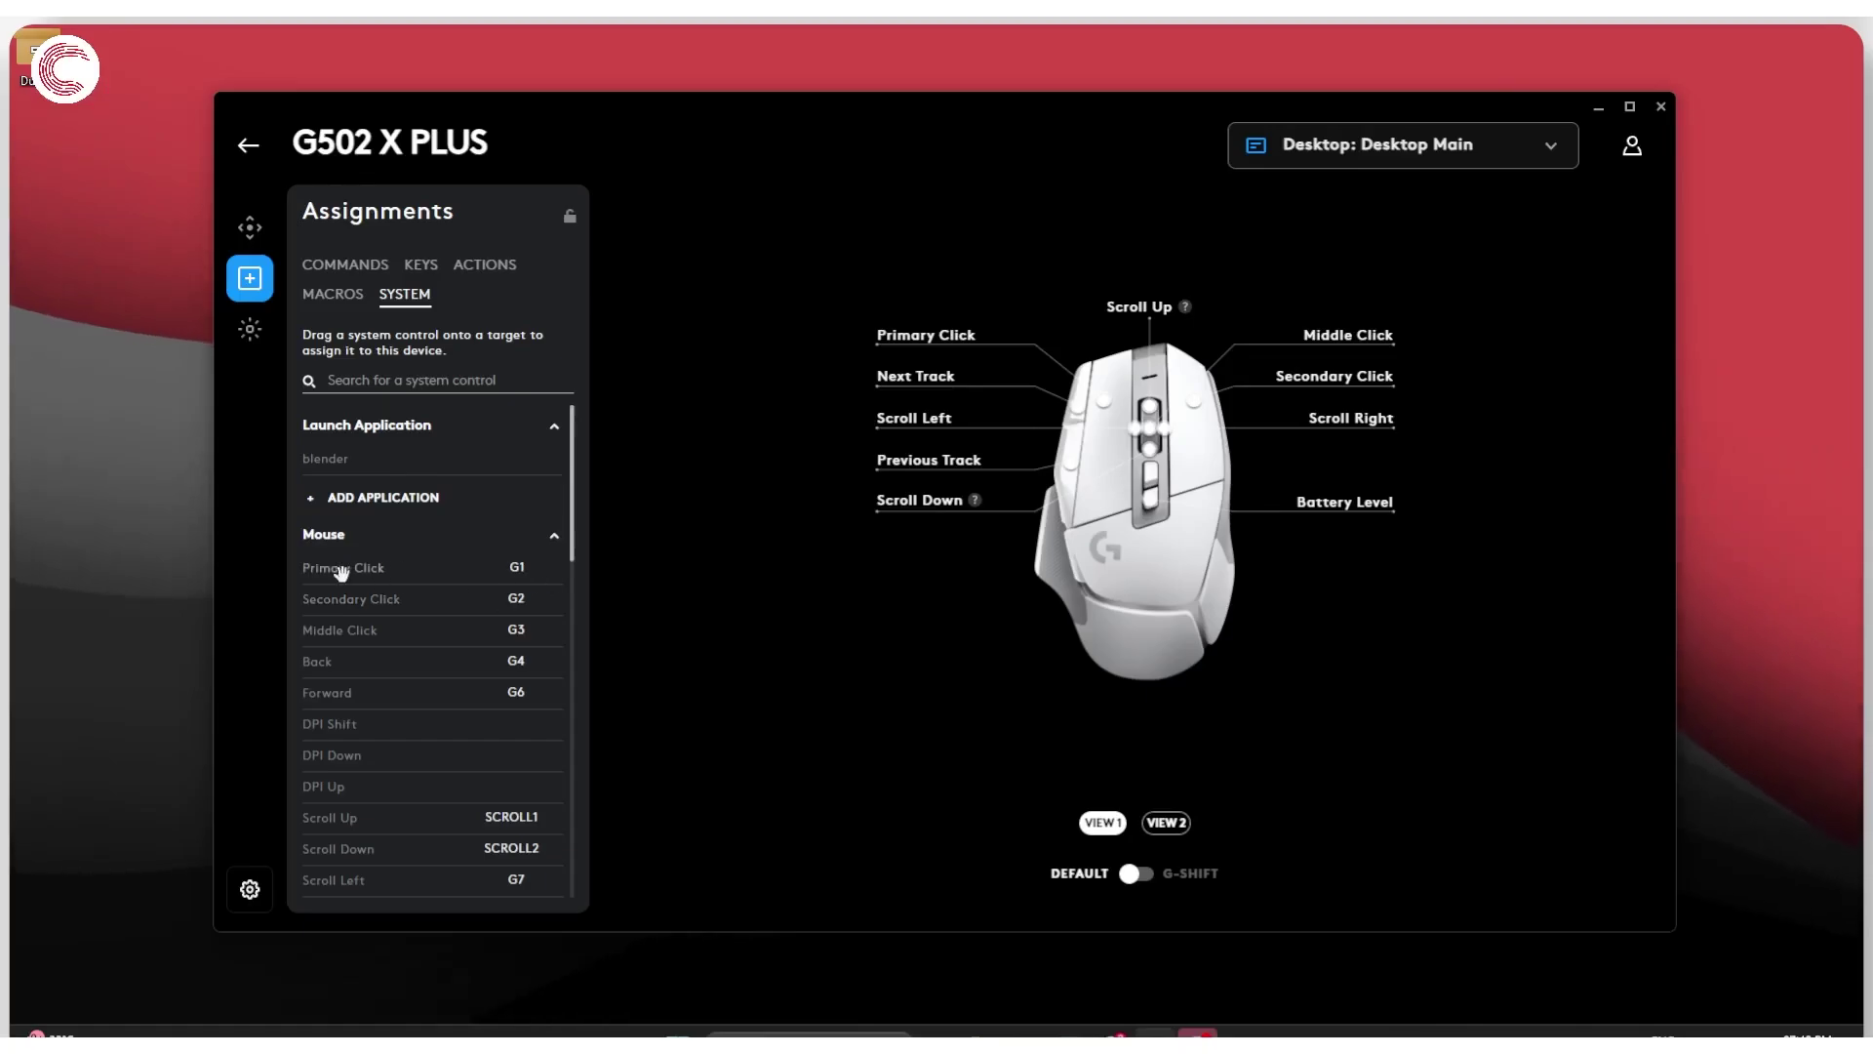
pyautogui.moveTo(445, 576); pyautogui.dragTo(1105, 400)
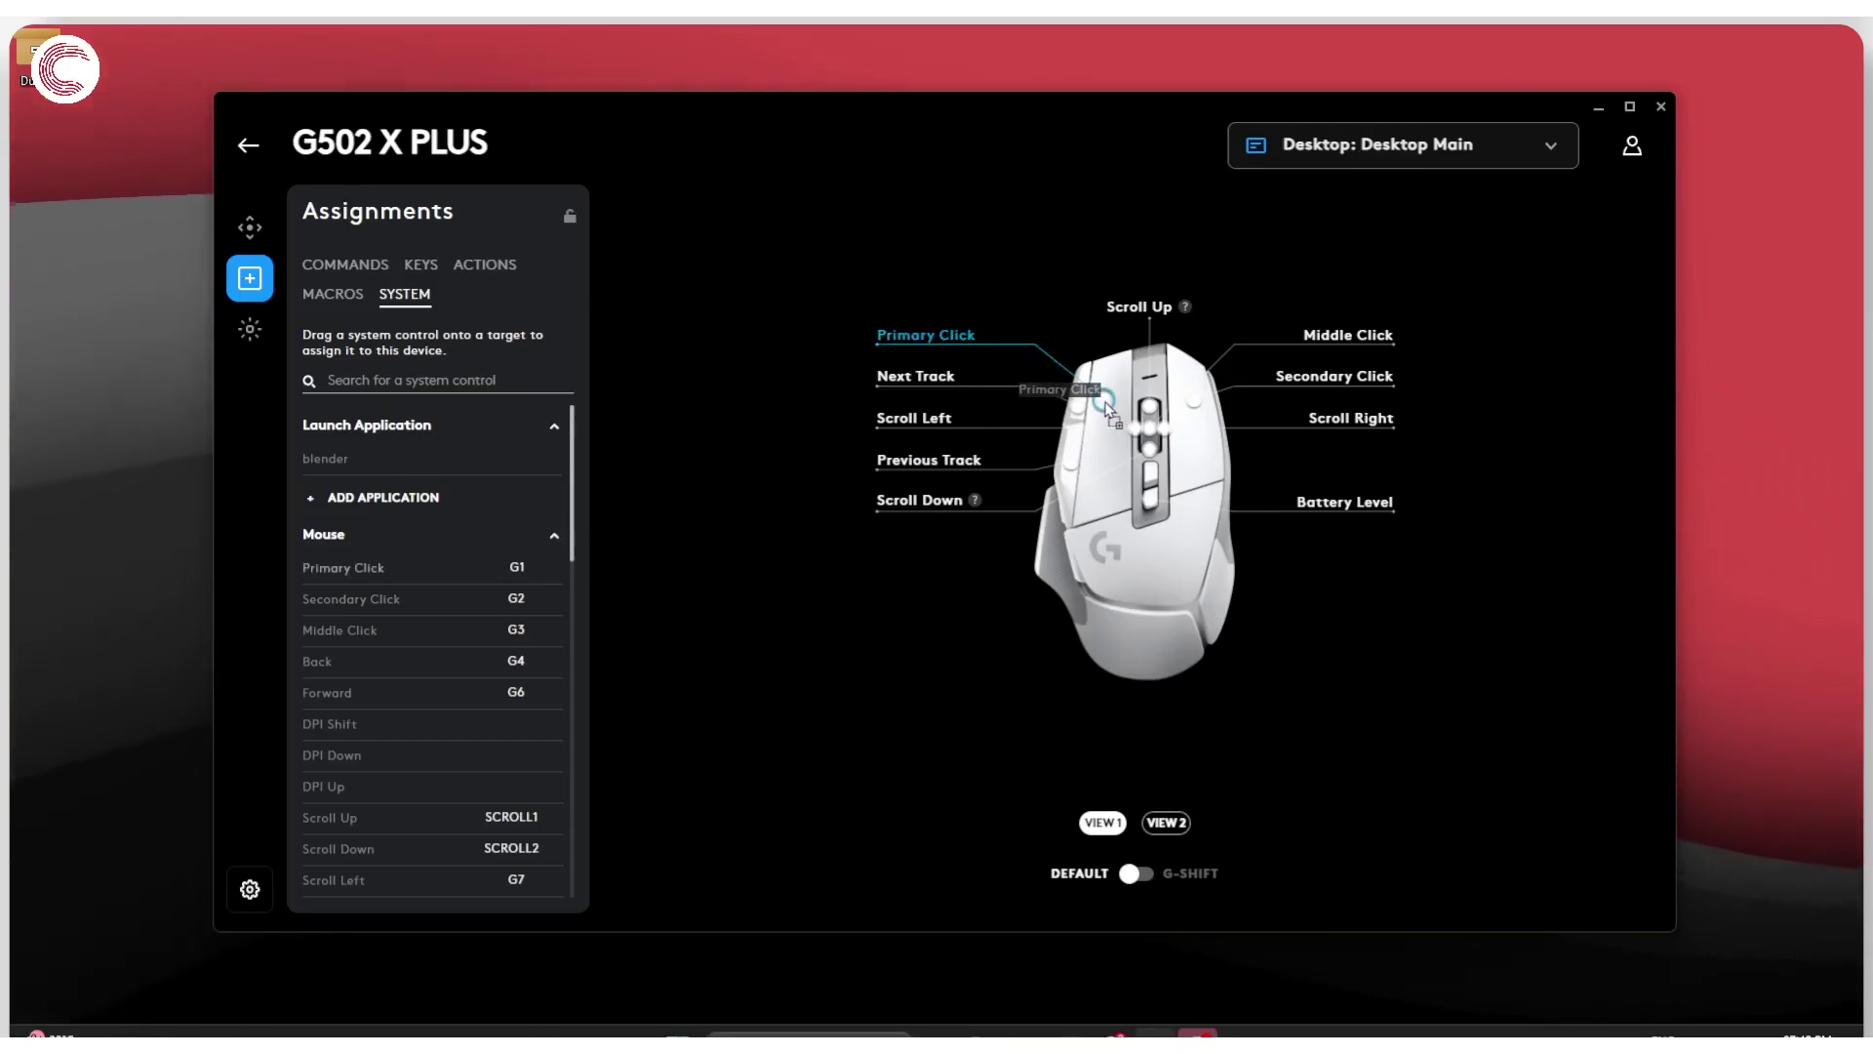
pyautogui.moveTo(1106, 400); pyautogui.dragTo(1103, 399)
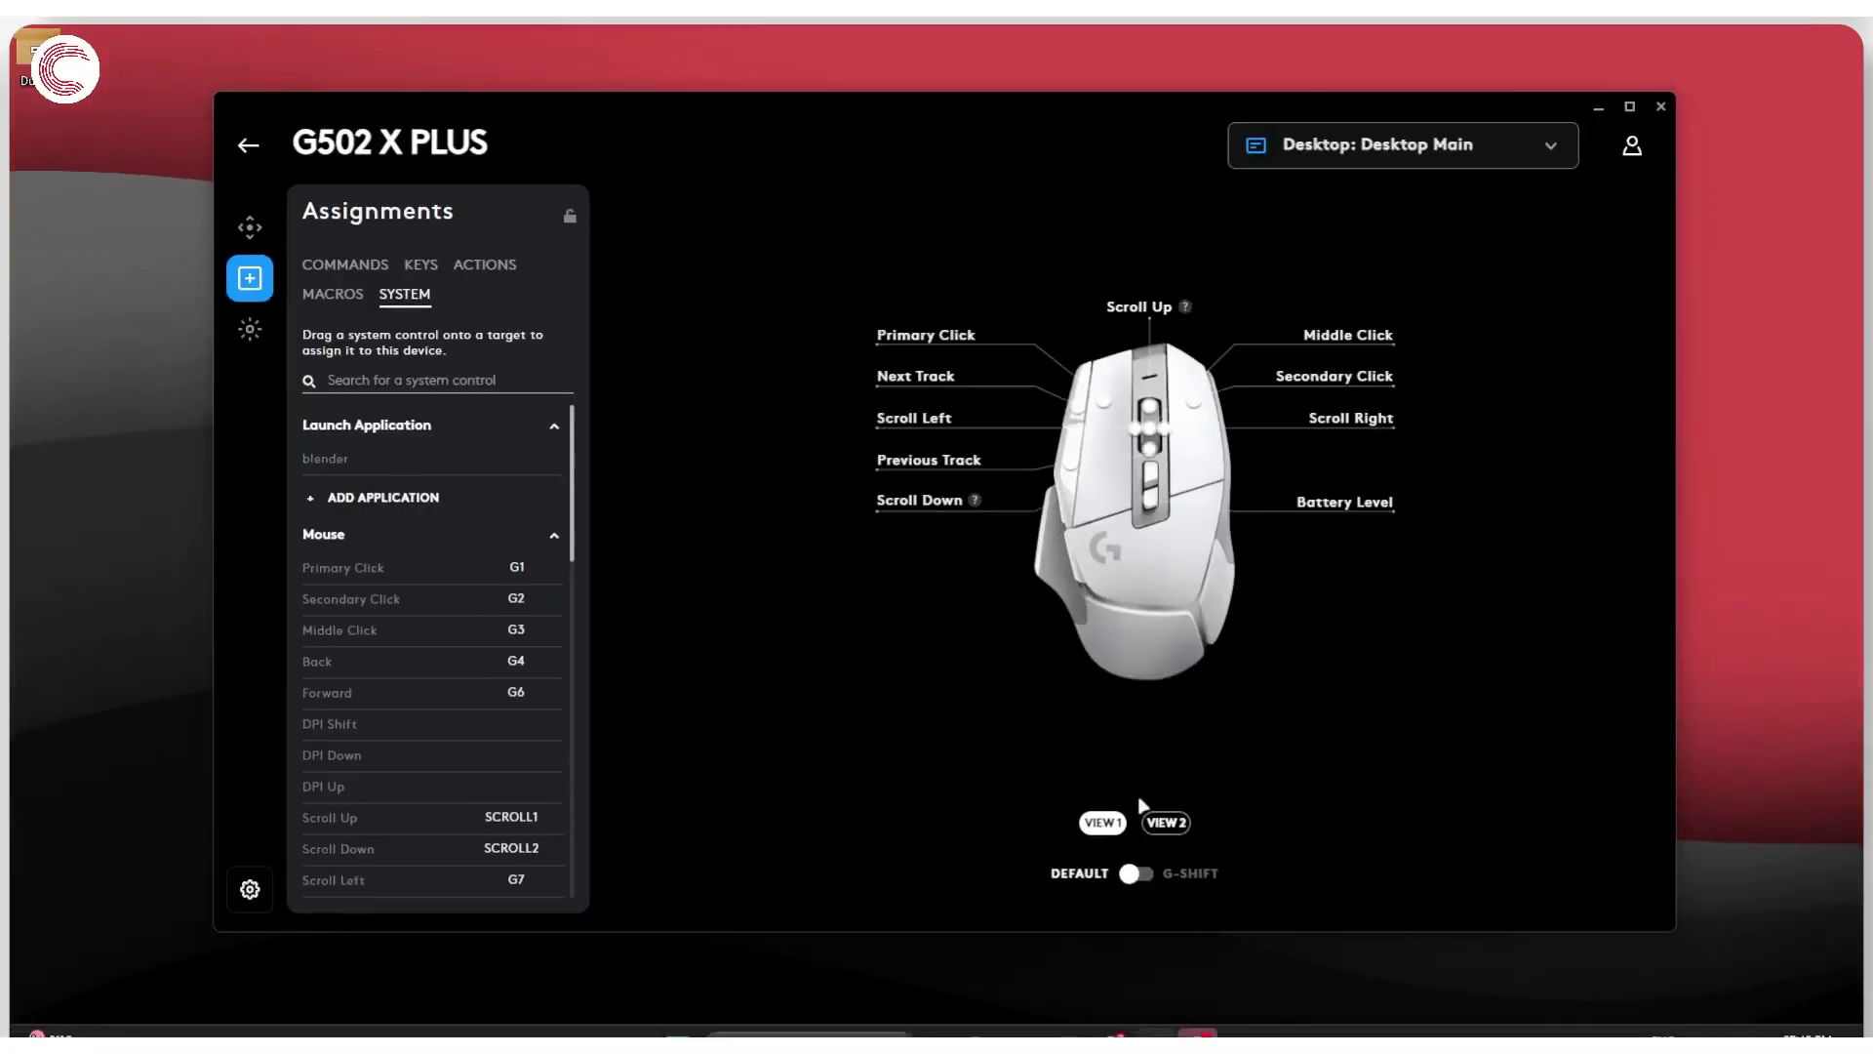
# Compare the mouse's top and side views by switching between VIEW 1 and VIEW 2
pyautogui.click(1163, 824)
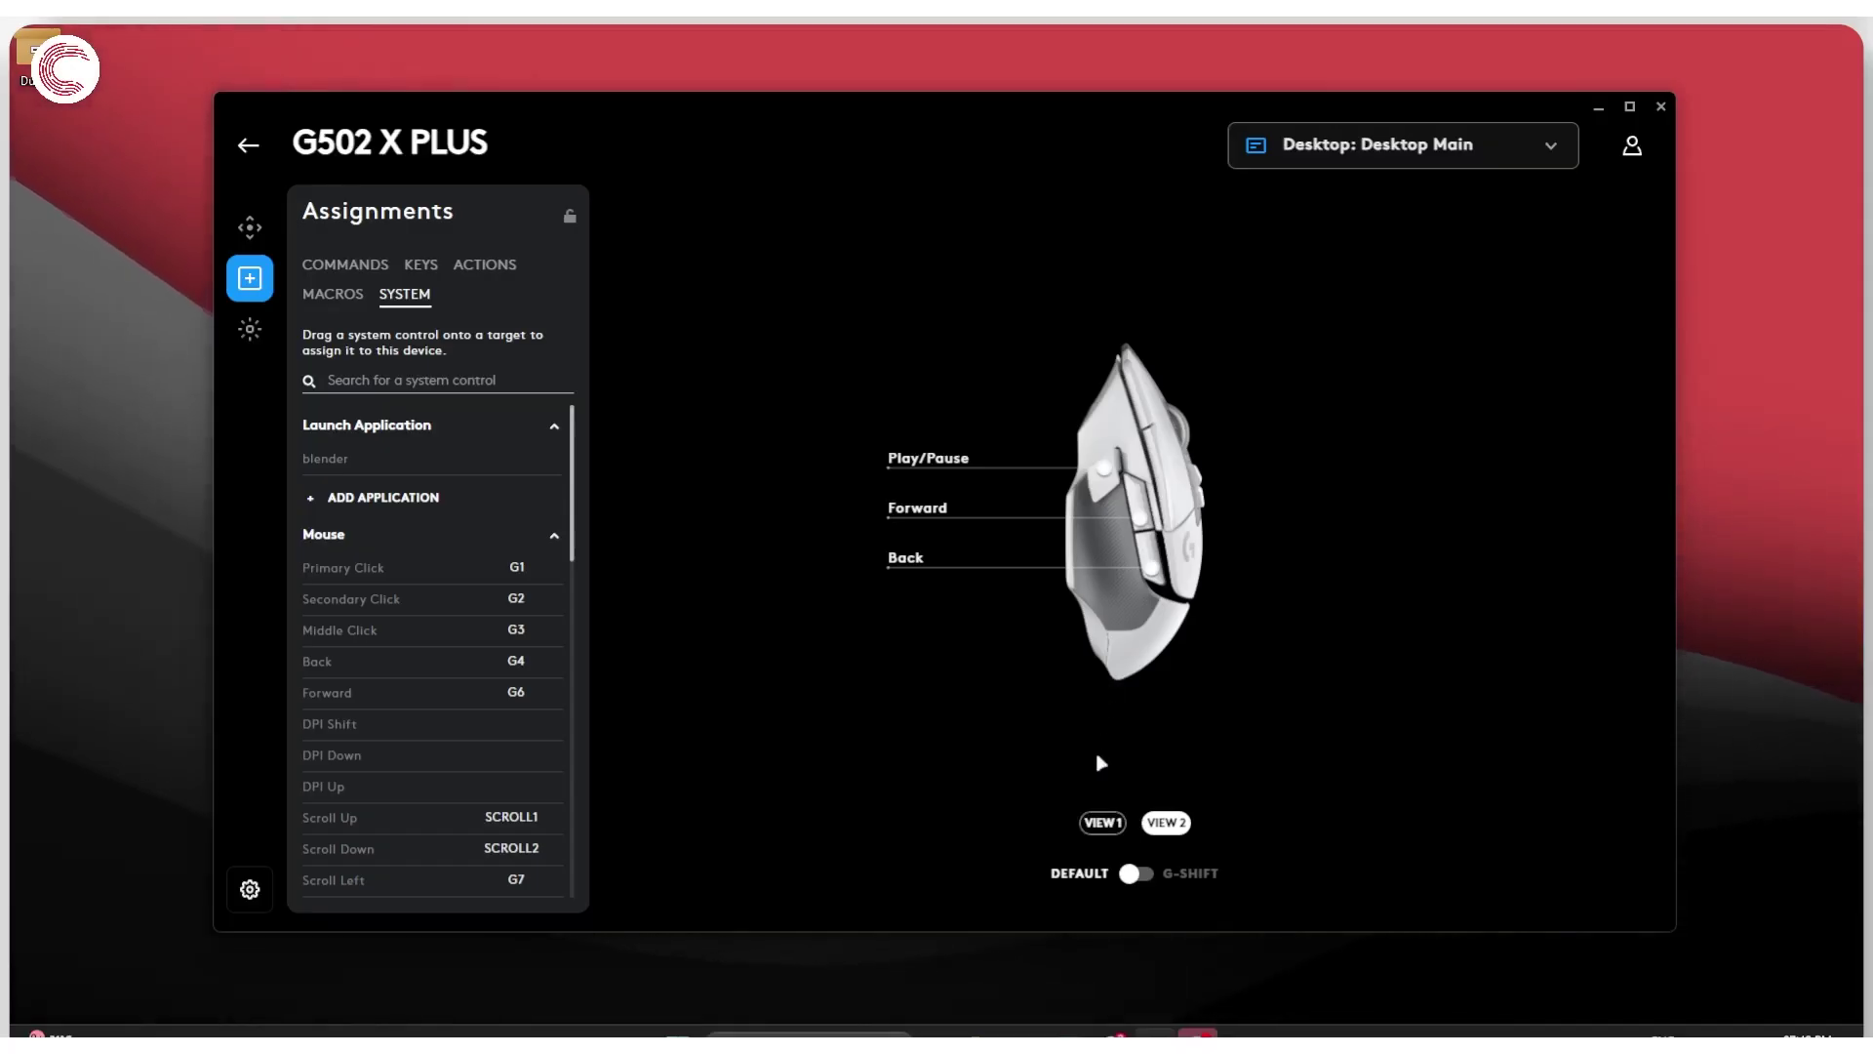
pyautogui.click(1102, 822)
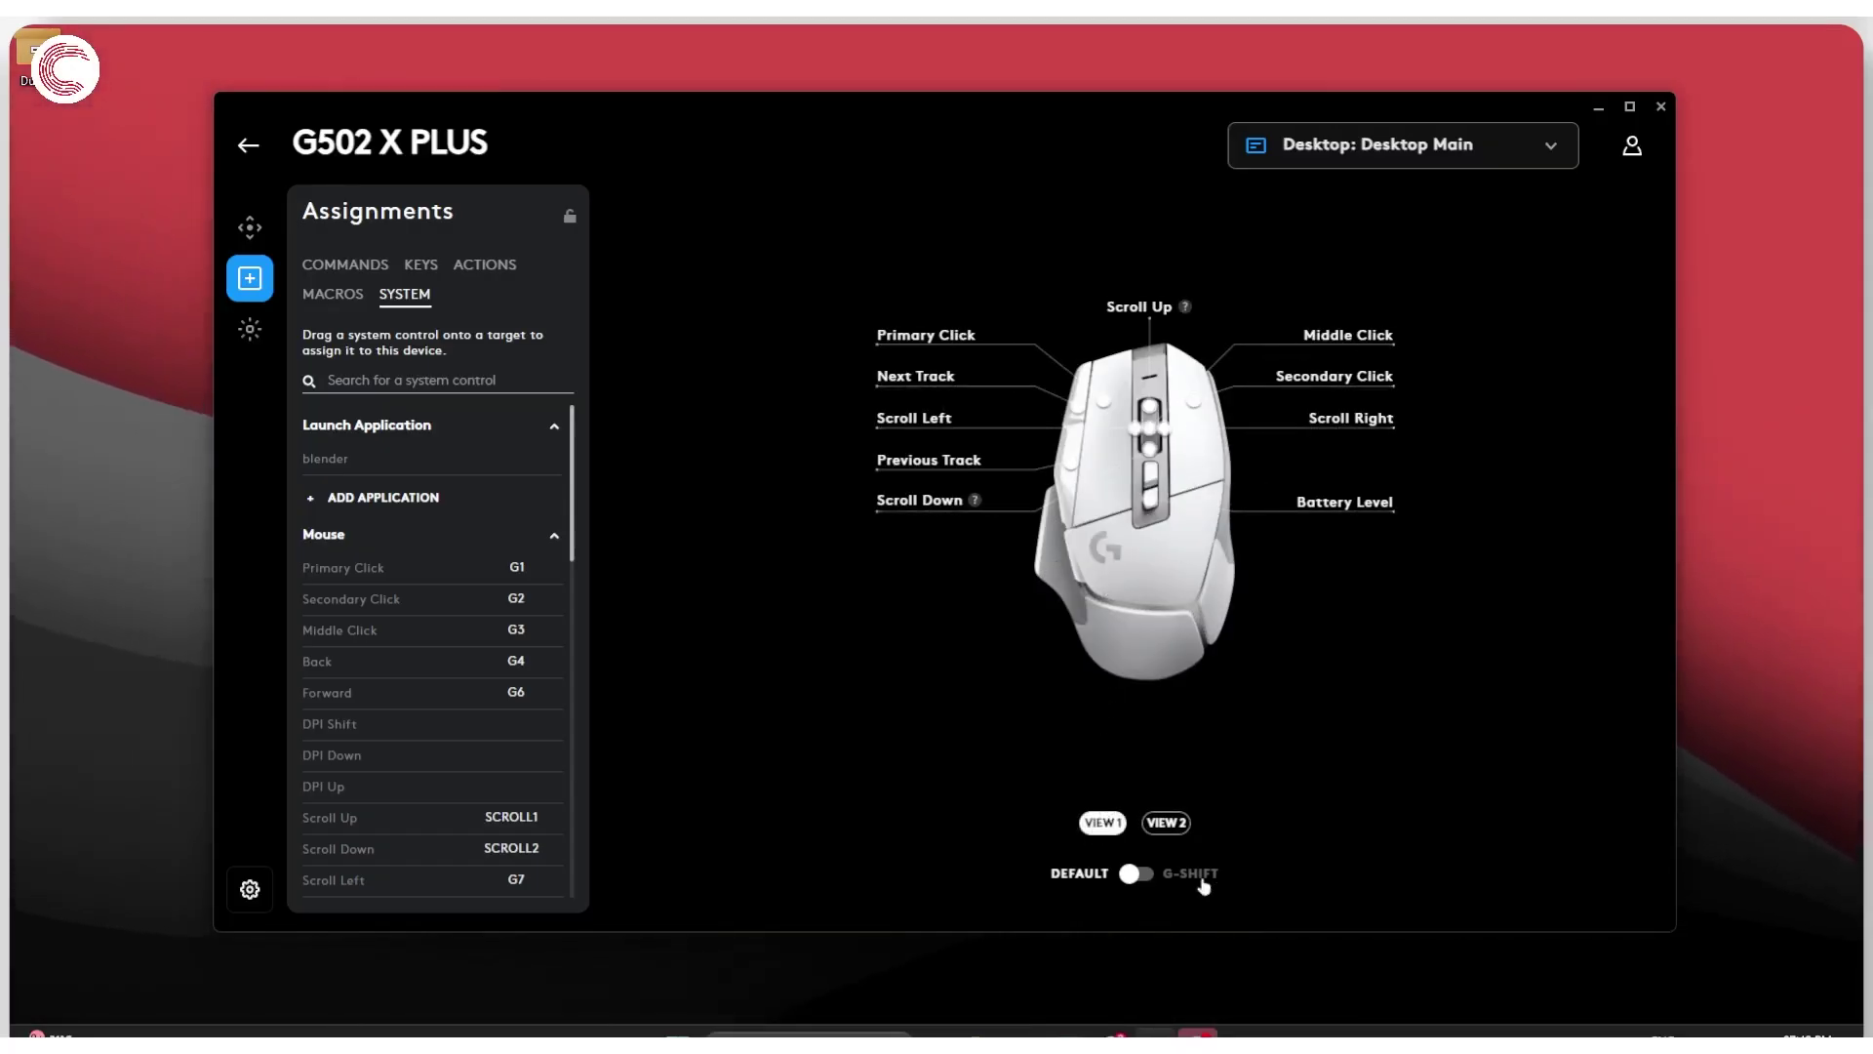
pyautogui.click(1182, 825)
pyautogui.click(1108, 826)
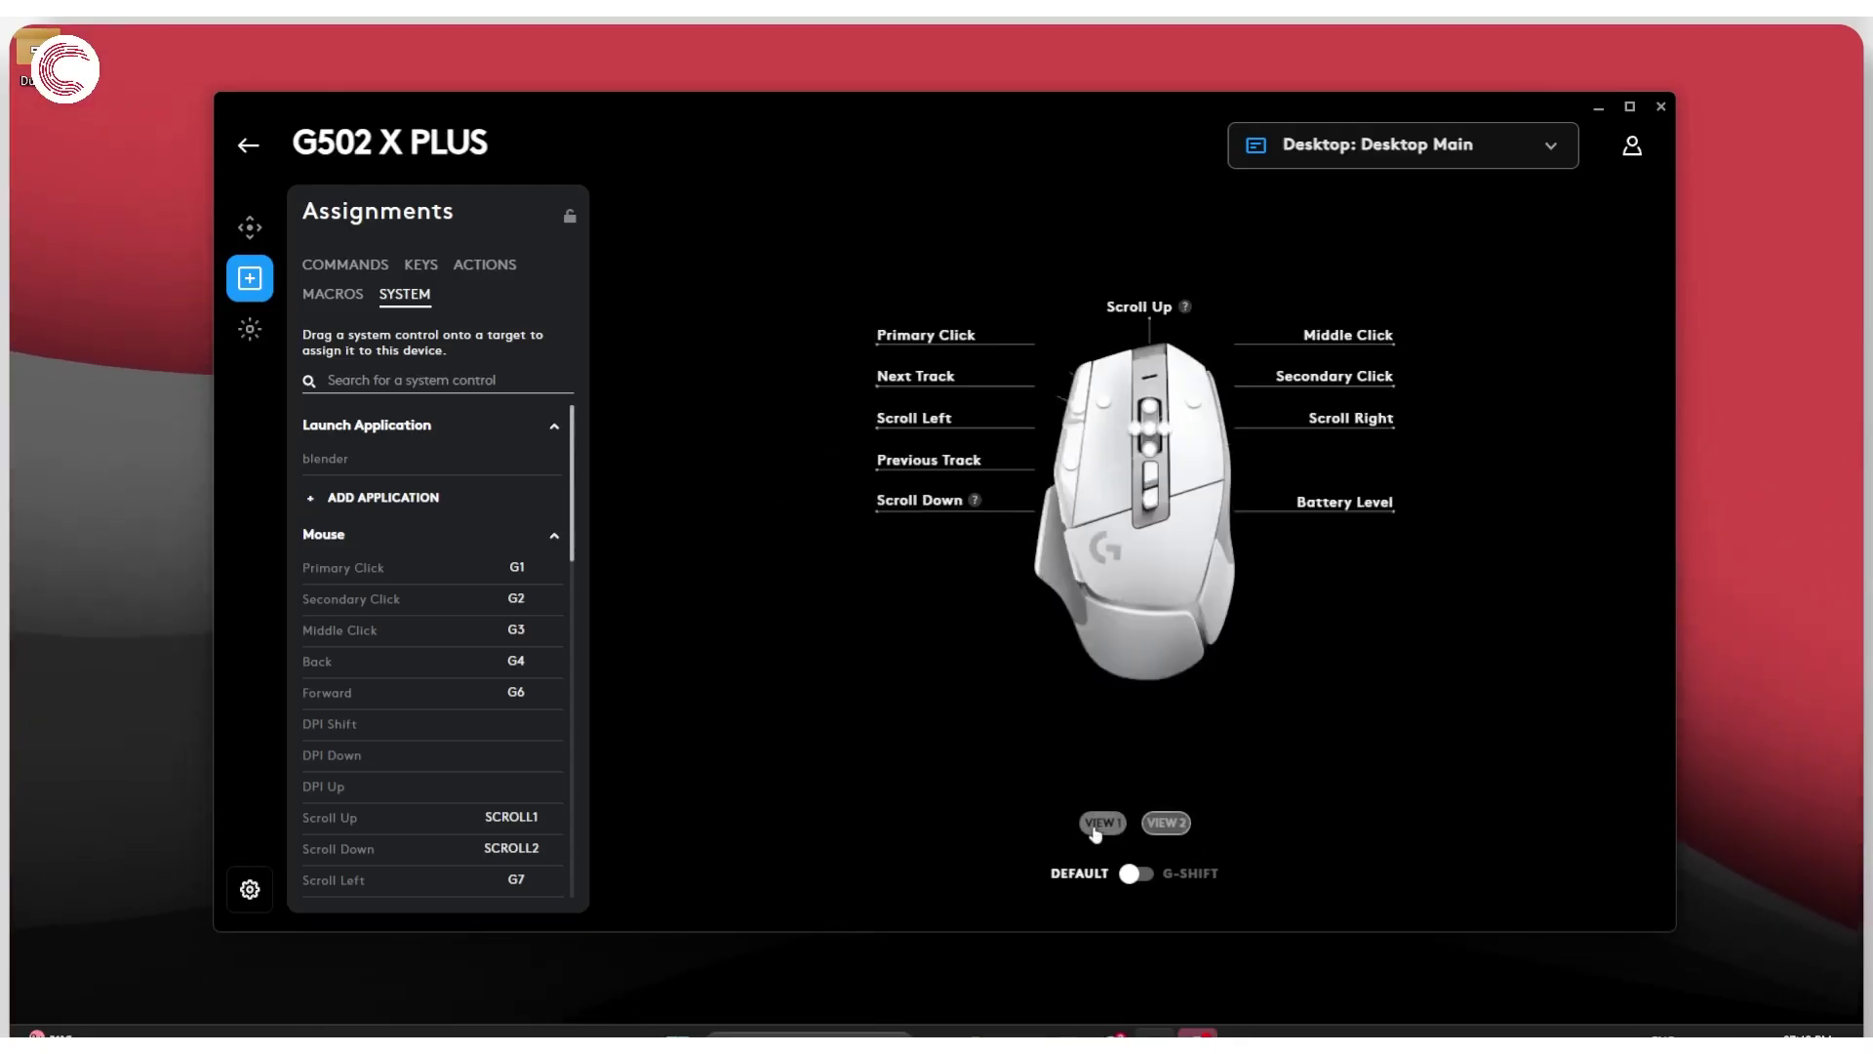
pyautogui.click(1149, 825)
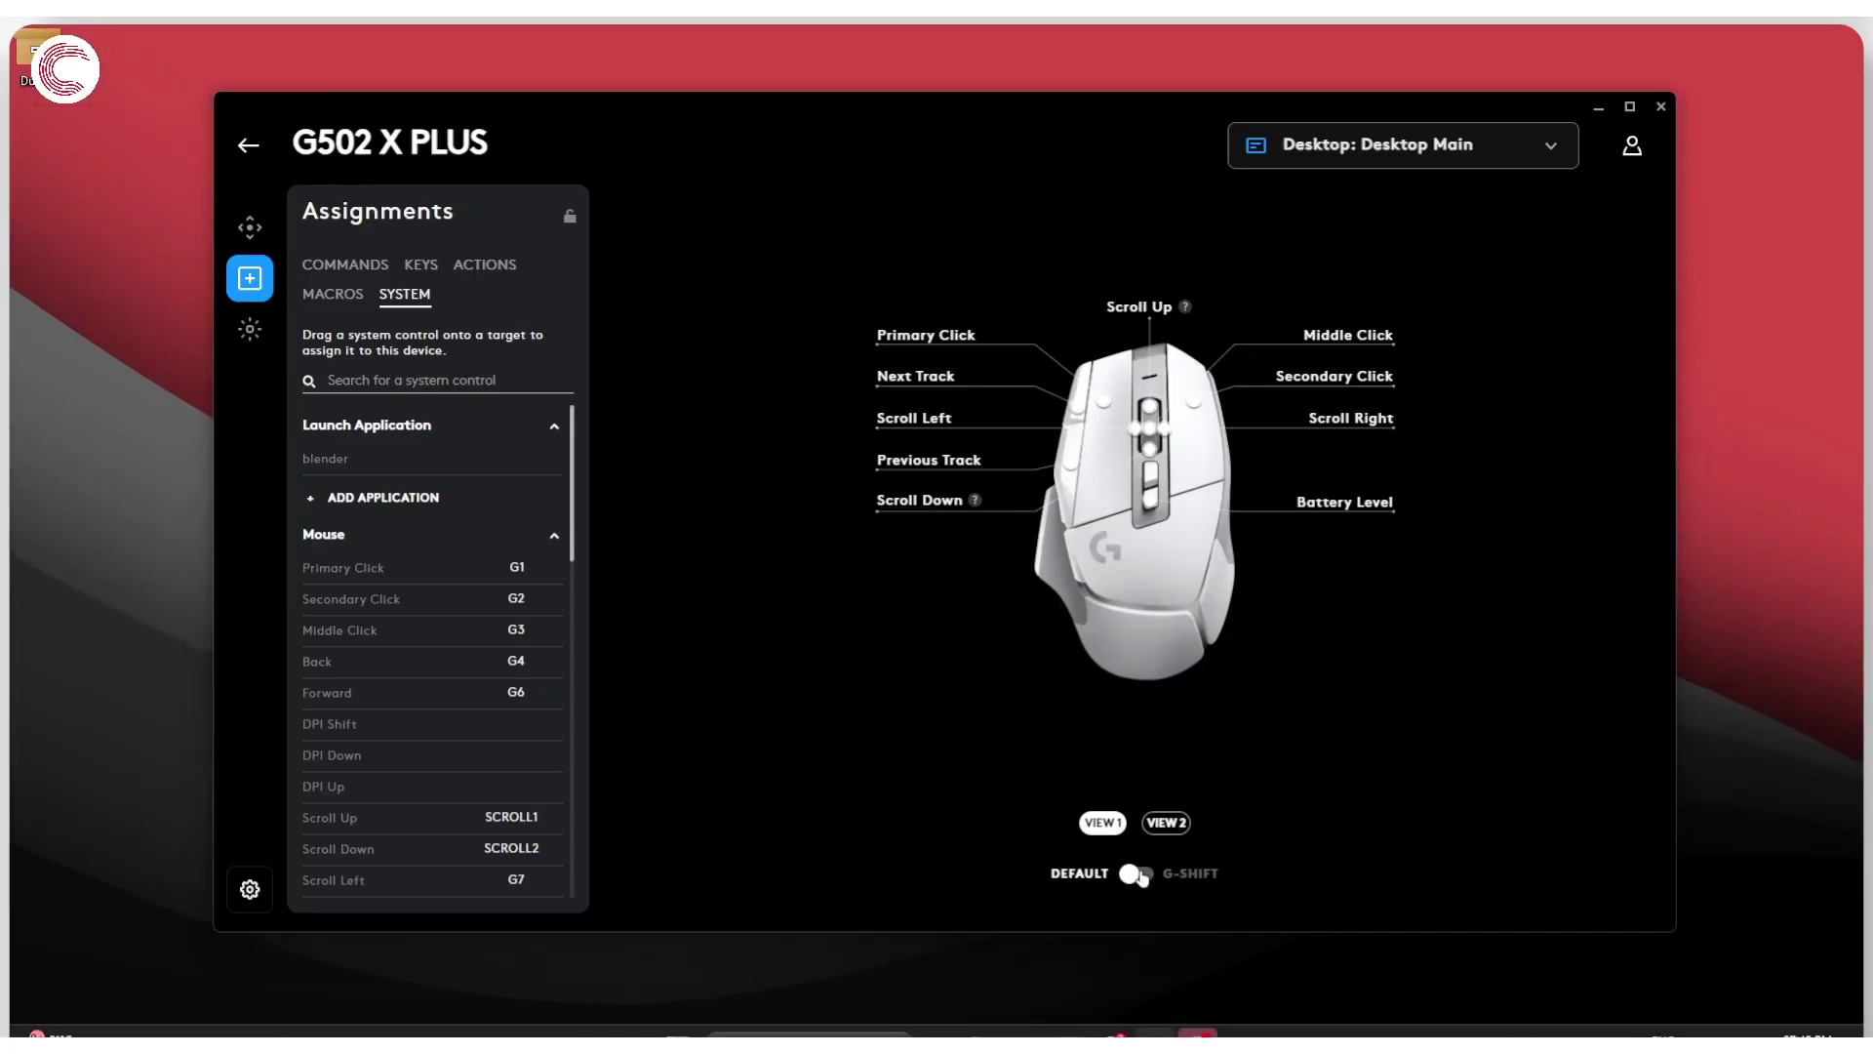
# Turn the G-Shift layer on and back to Default, then show the LIGHTSYNC lighting page
pyautogui.click(1136, 875)
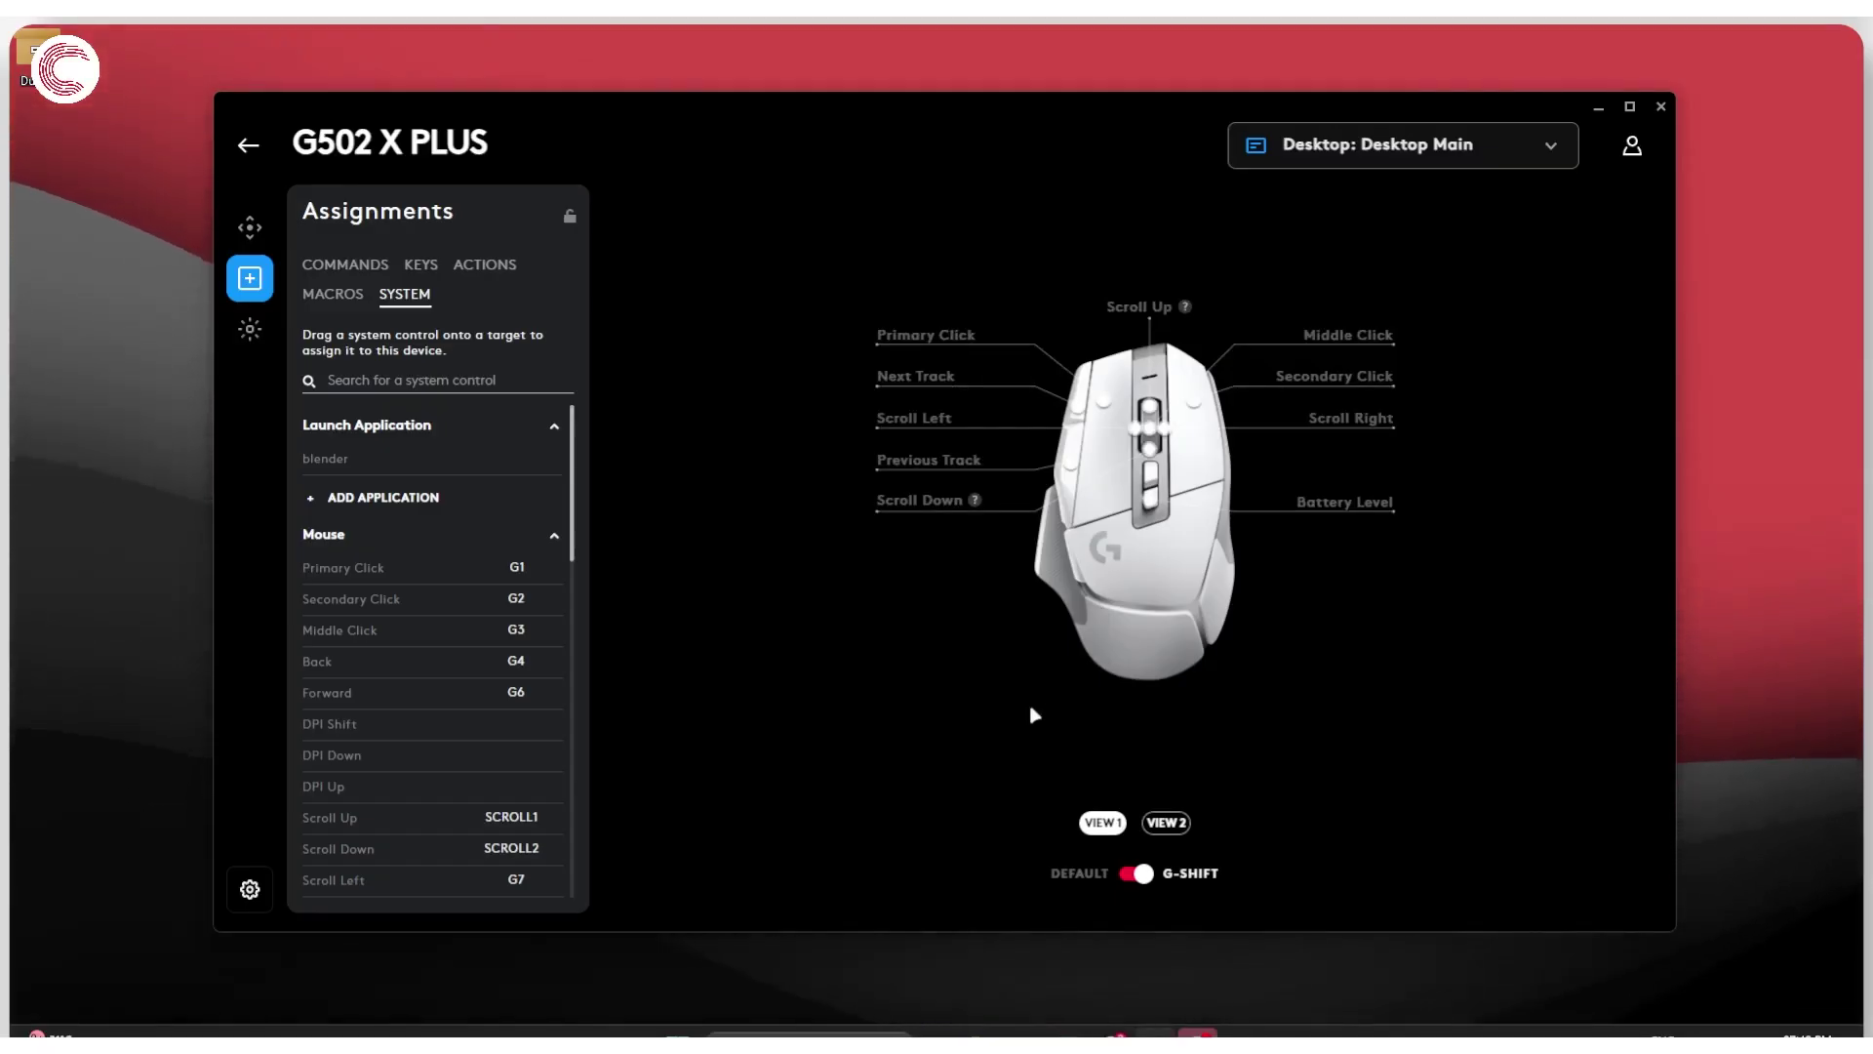
pyautogui.click(1142, 872)
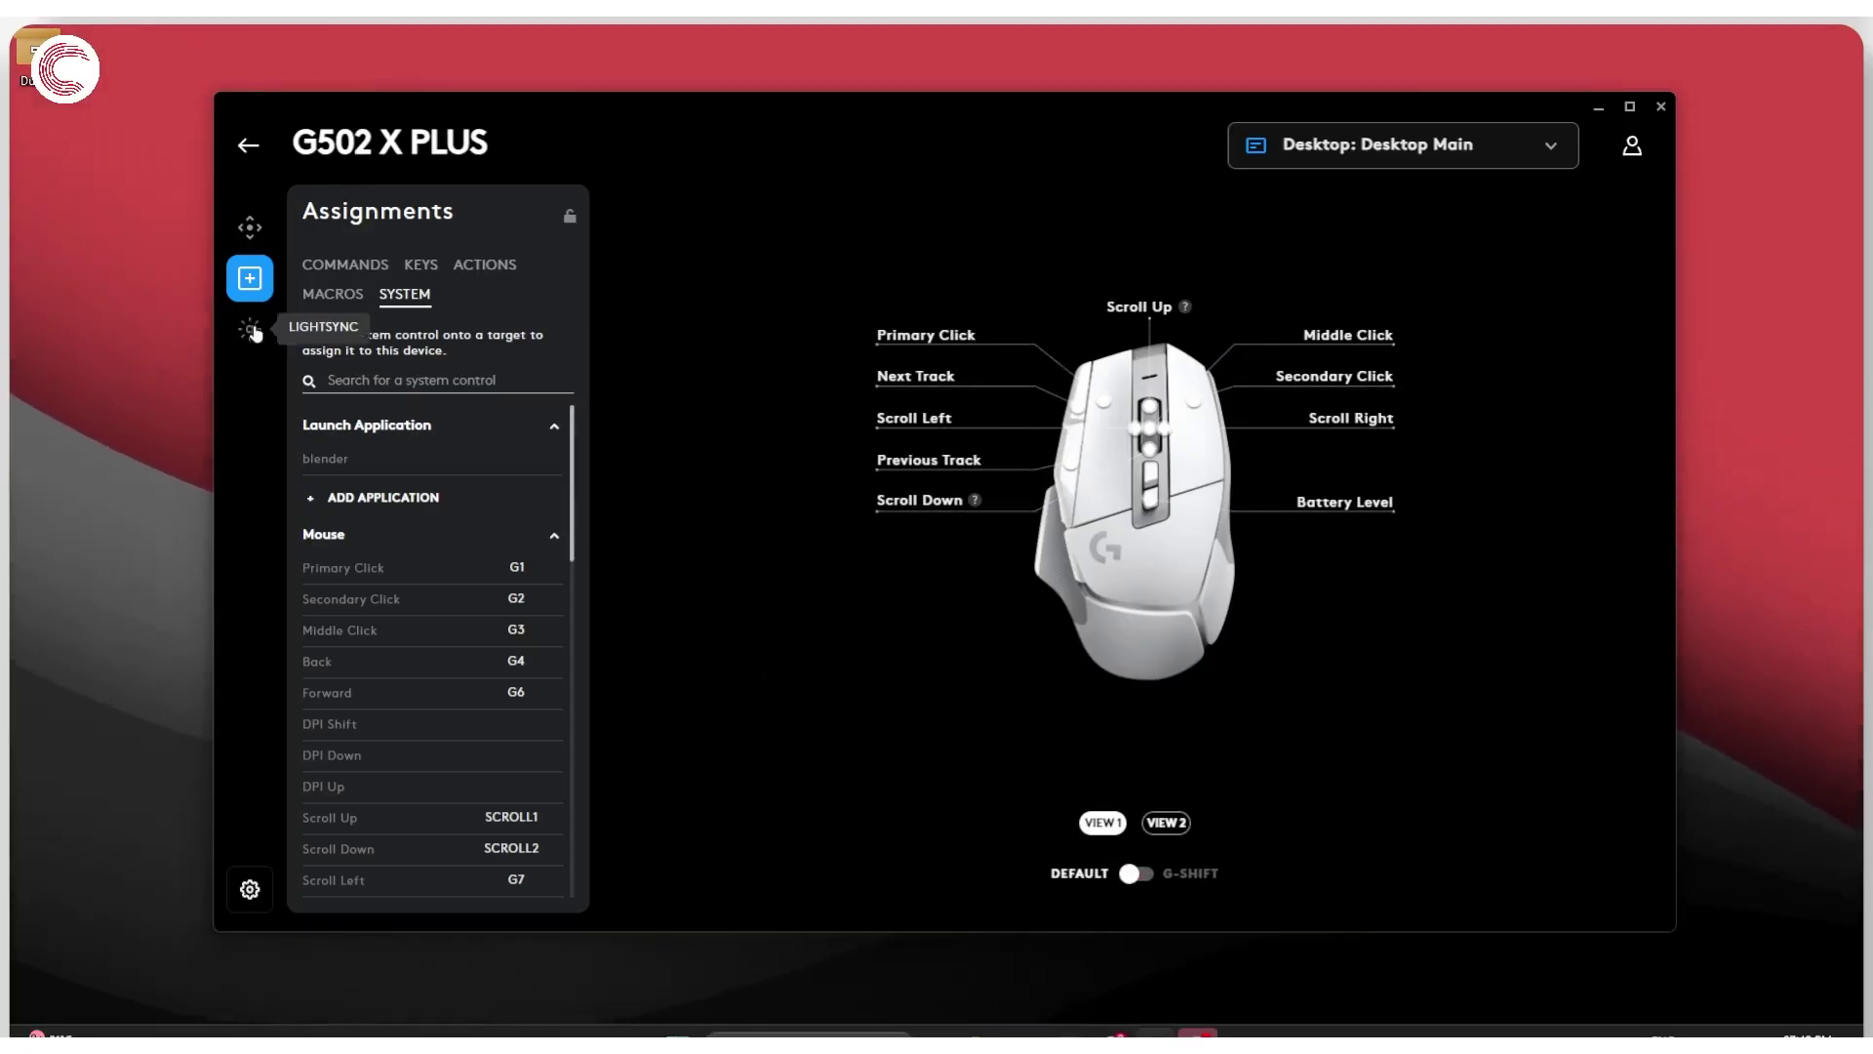
pyautogui.click(249, 328)
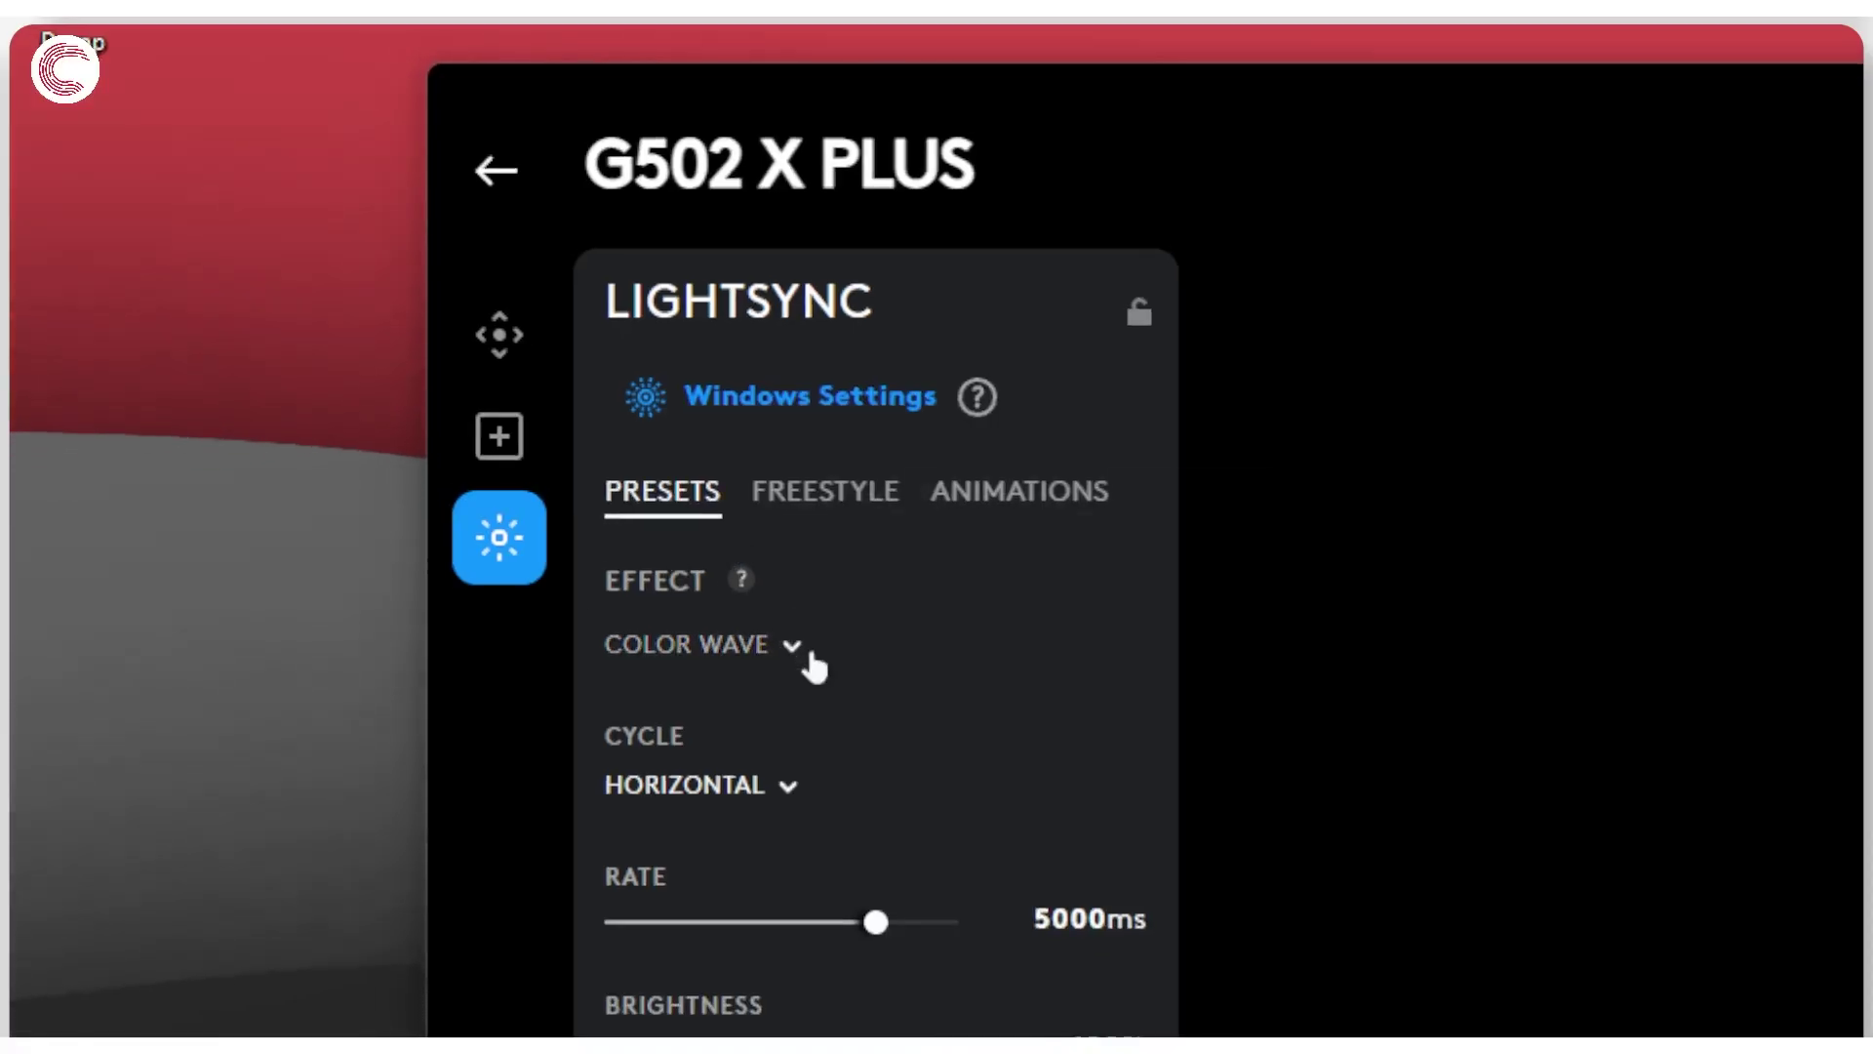
pyautogui.click(811, 656)
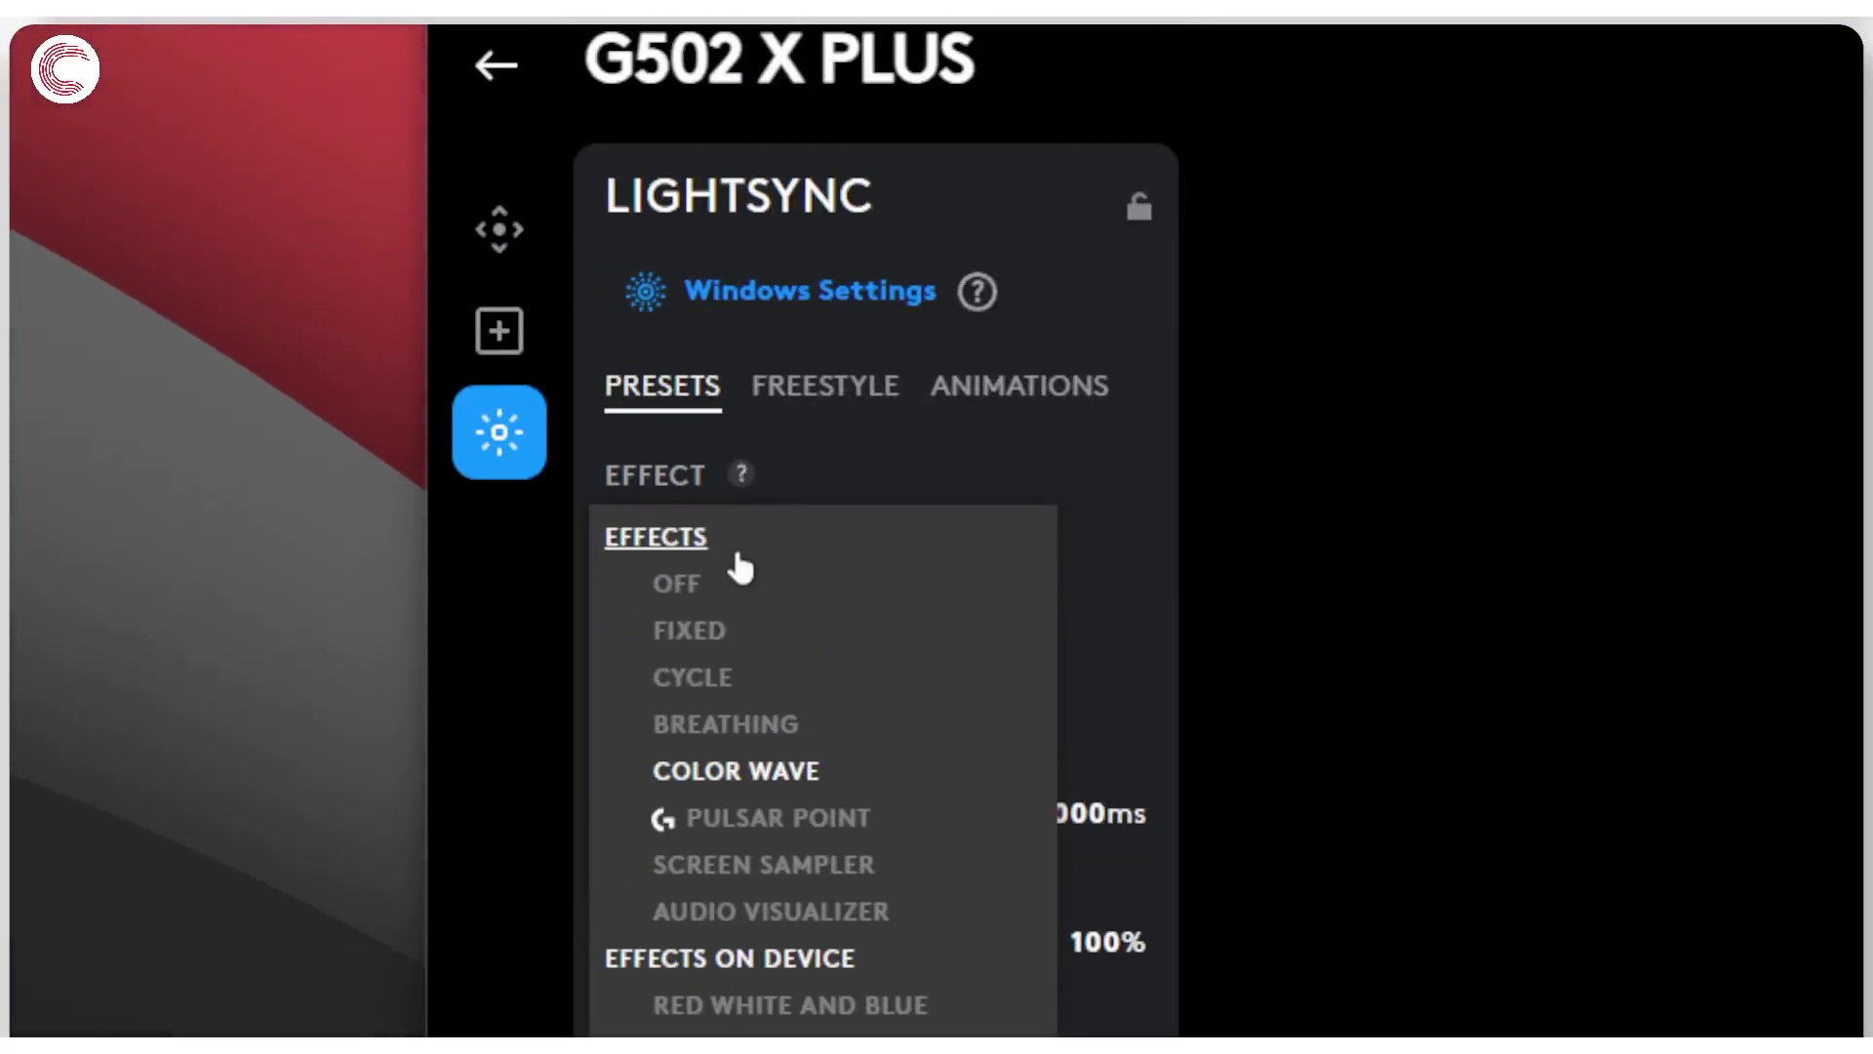
pyautogui.click(813, 400)
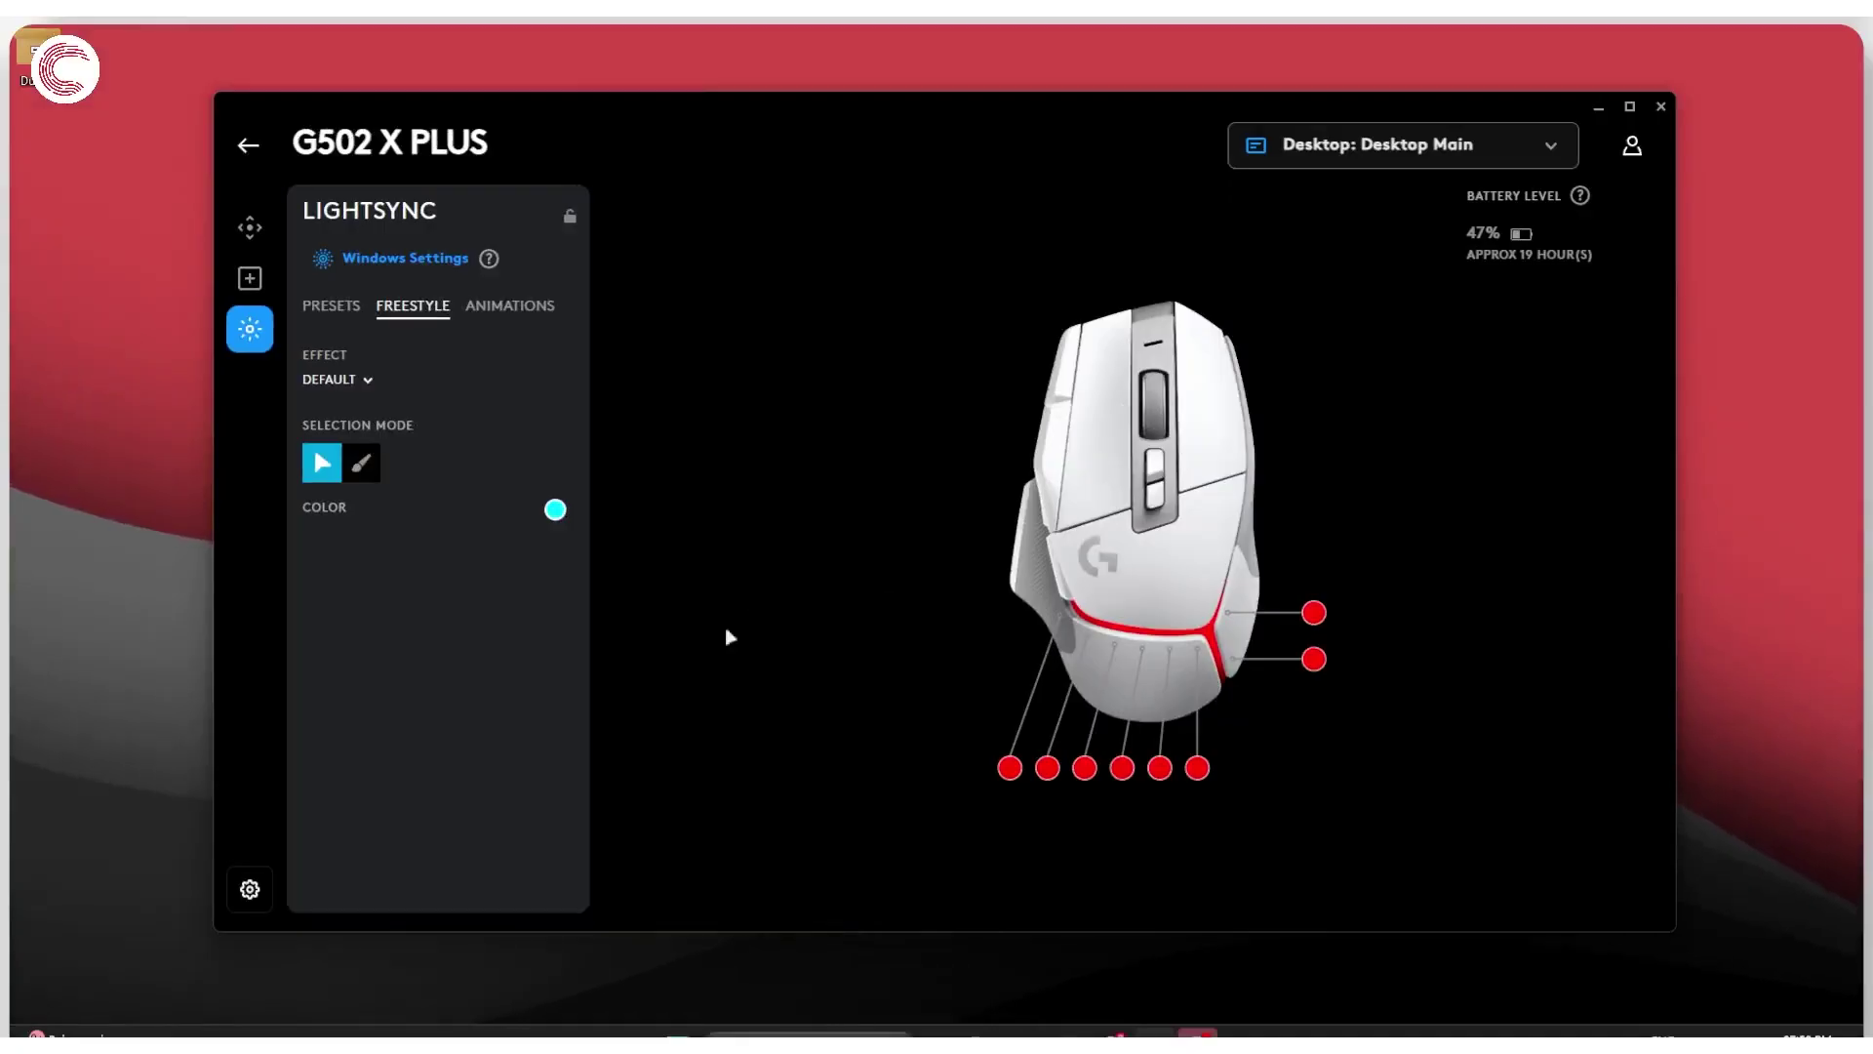
pyautogui.click(522, 310)
pyautogui.click(389, 380)
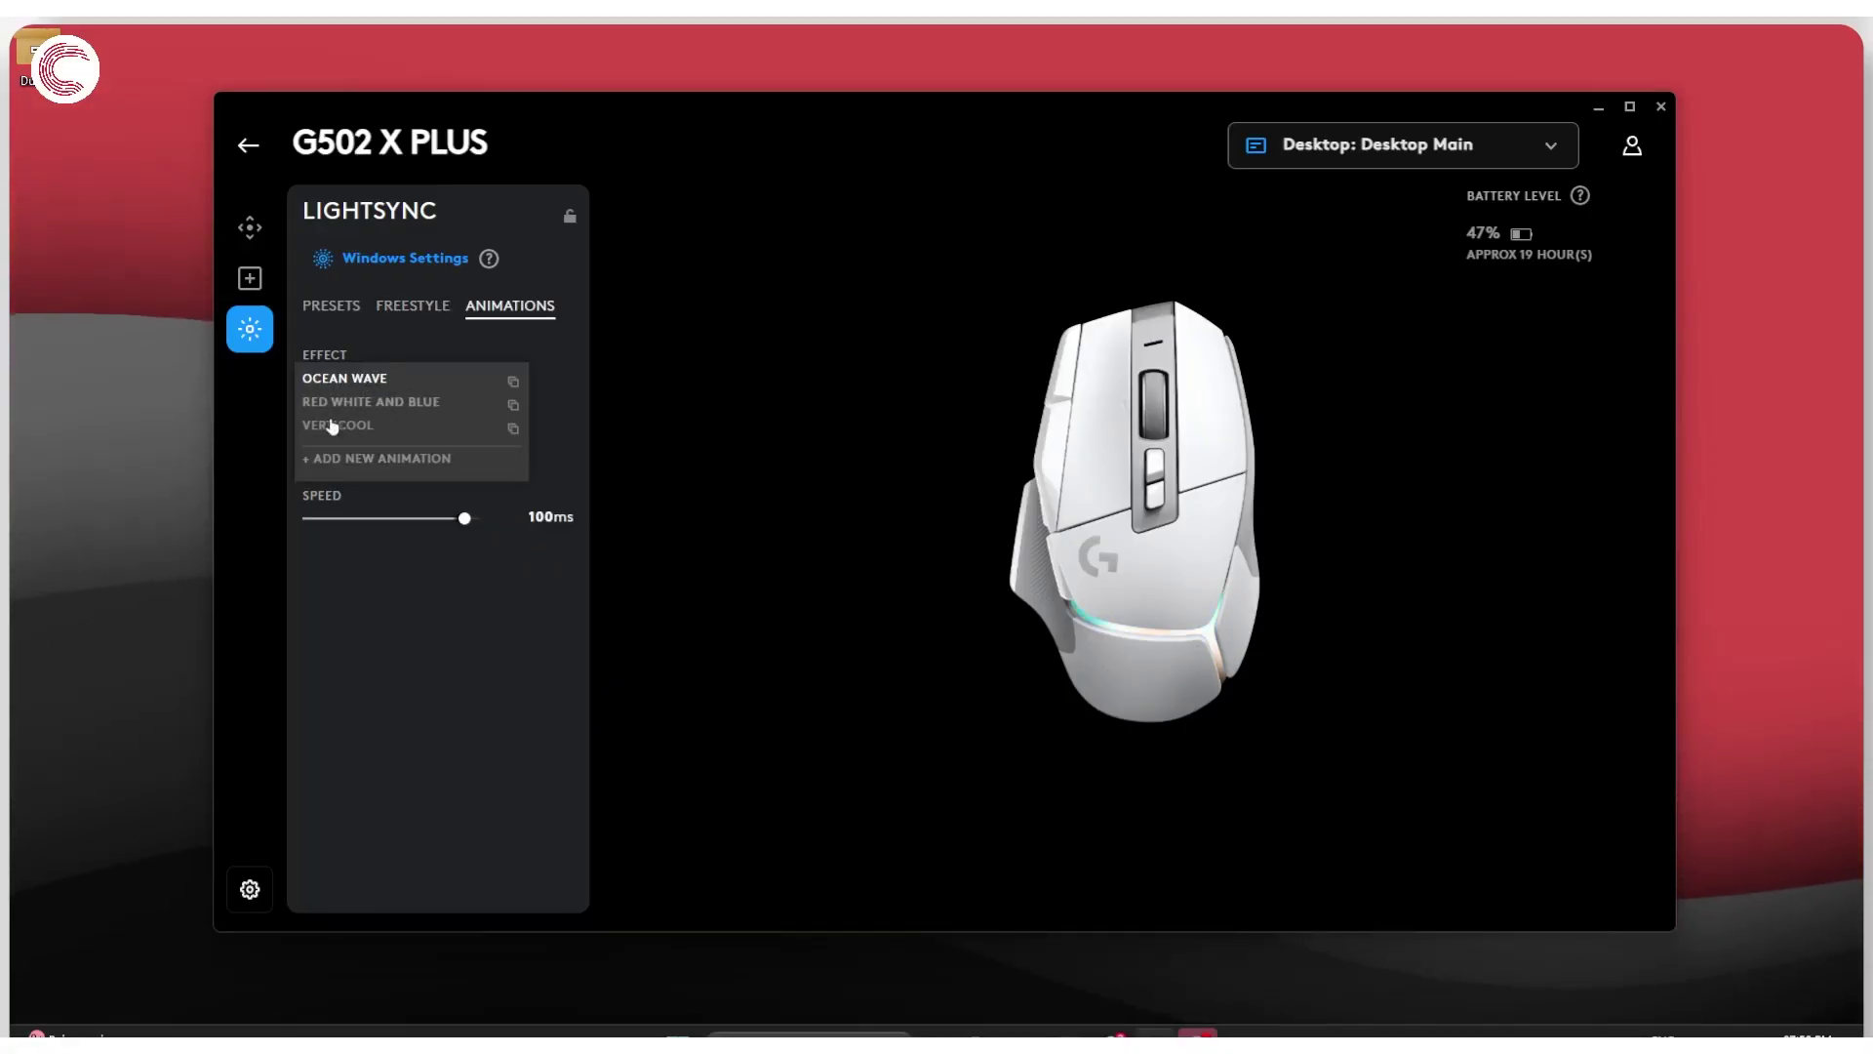
pyautogui.click(370, 380)
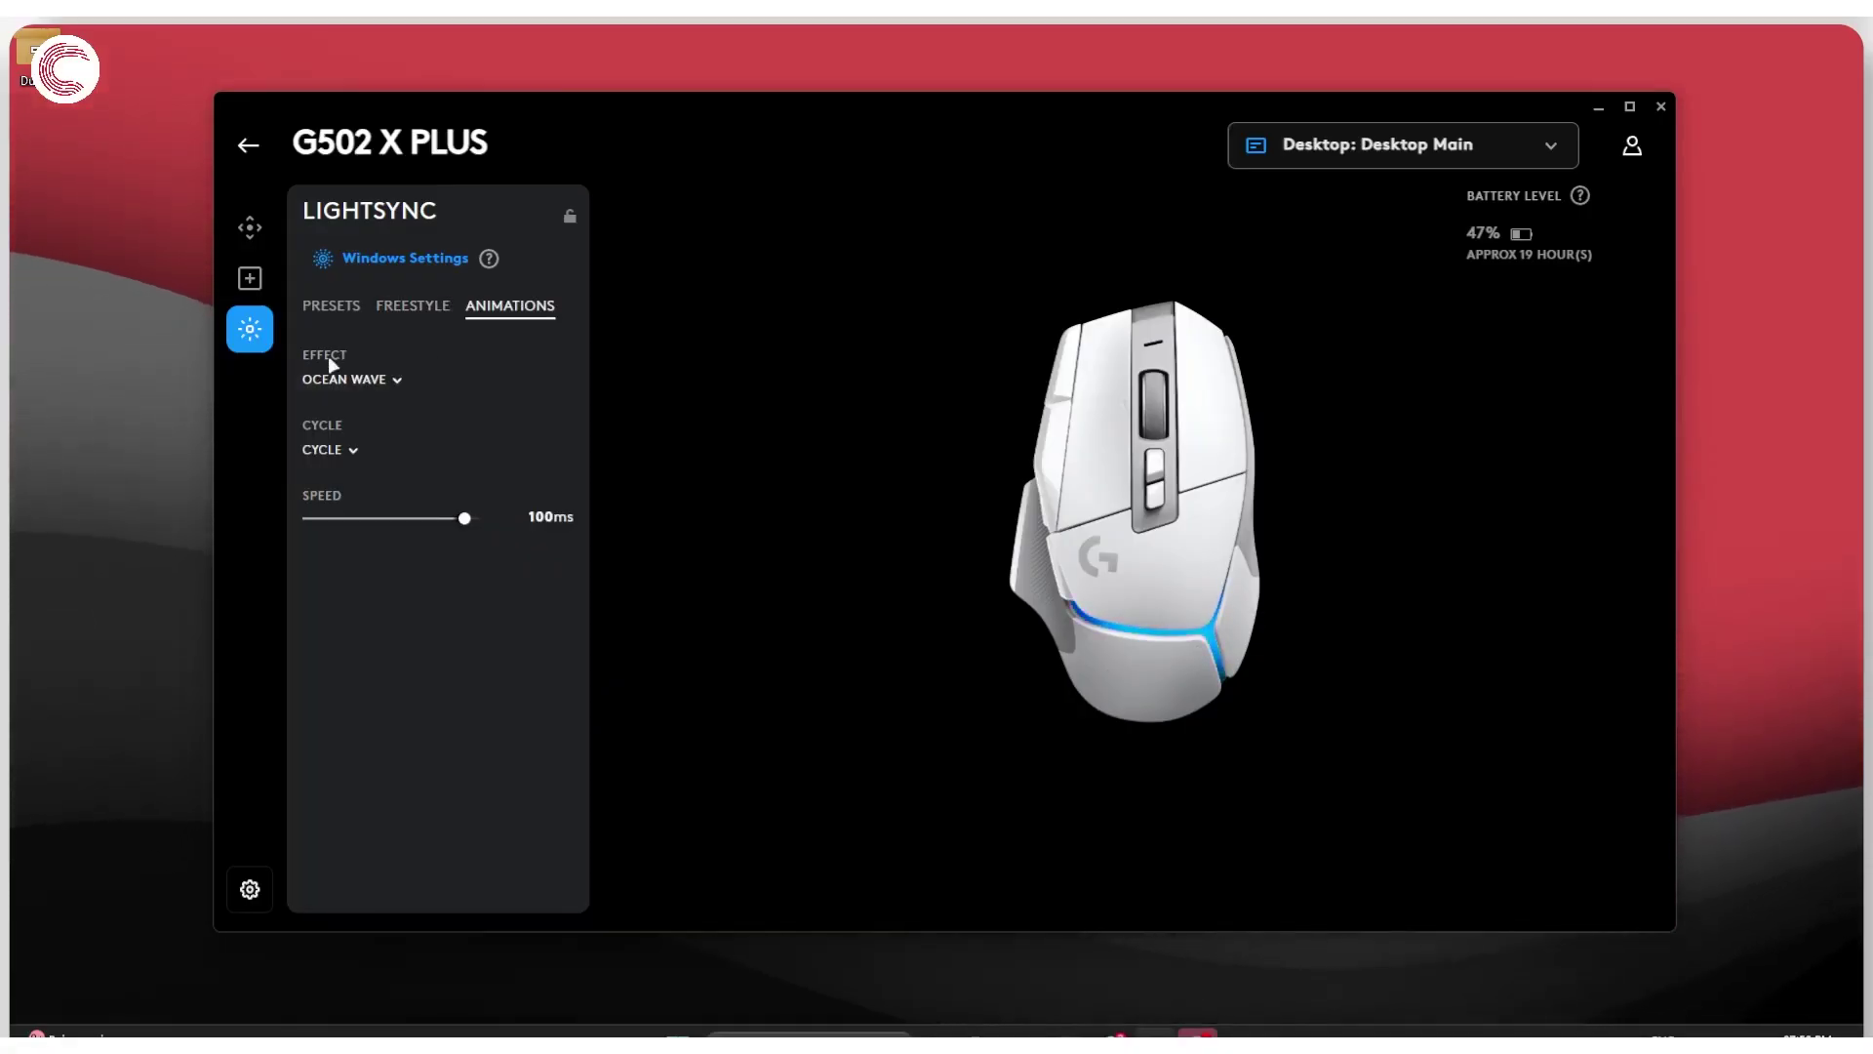
pyautogui.click(414, 306)
pyautogui.click(332, 305)
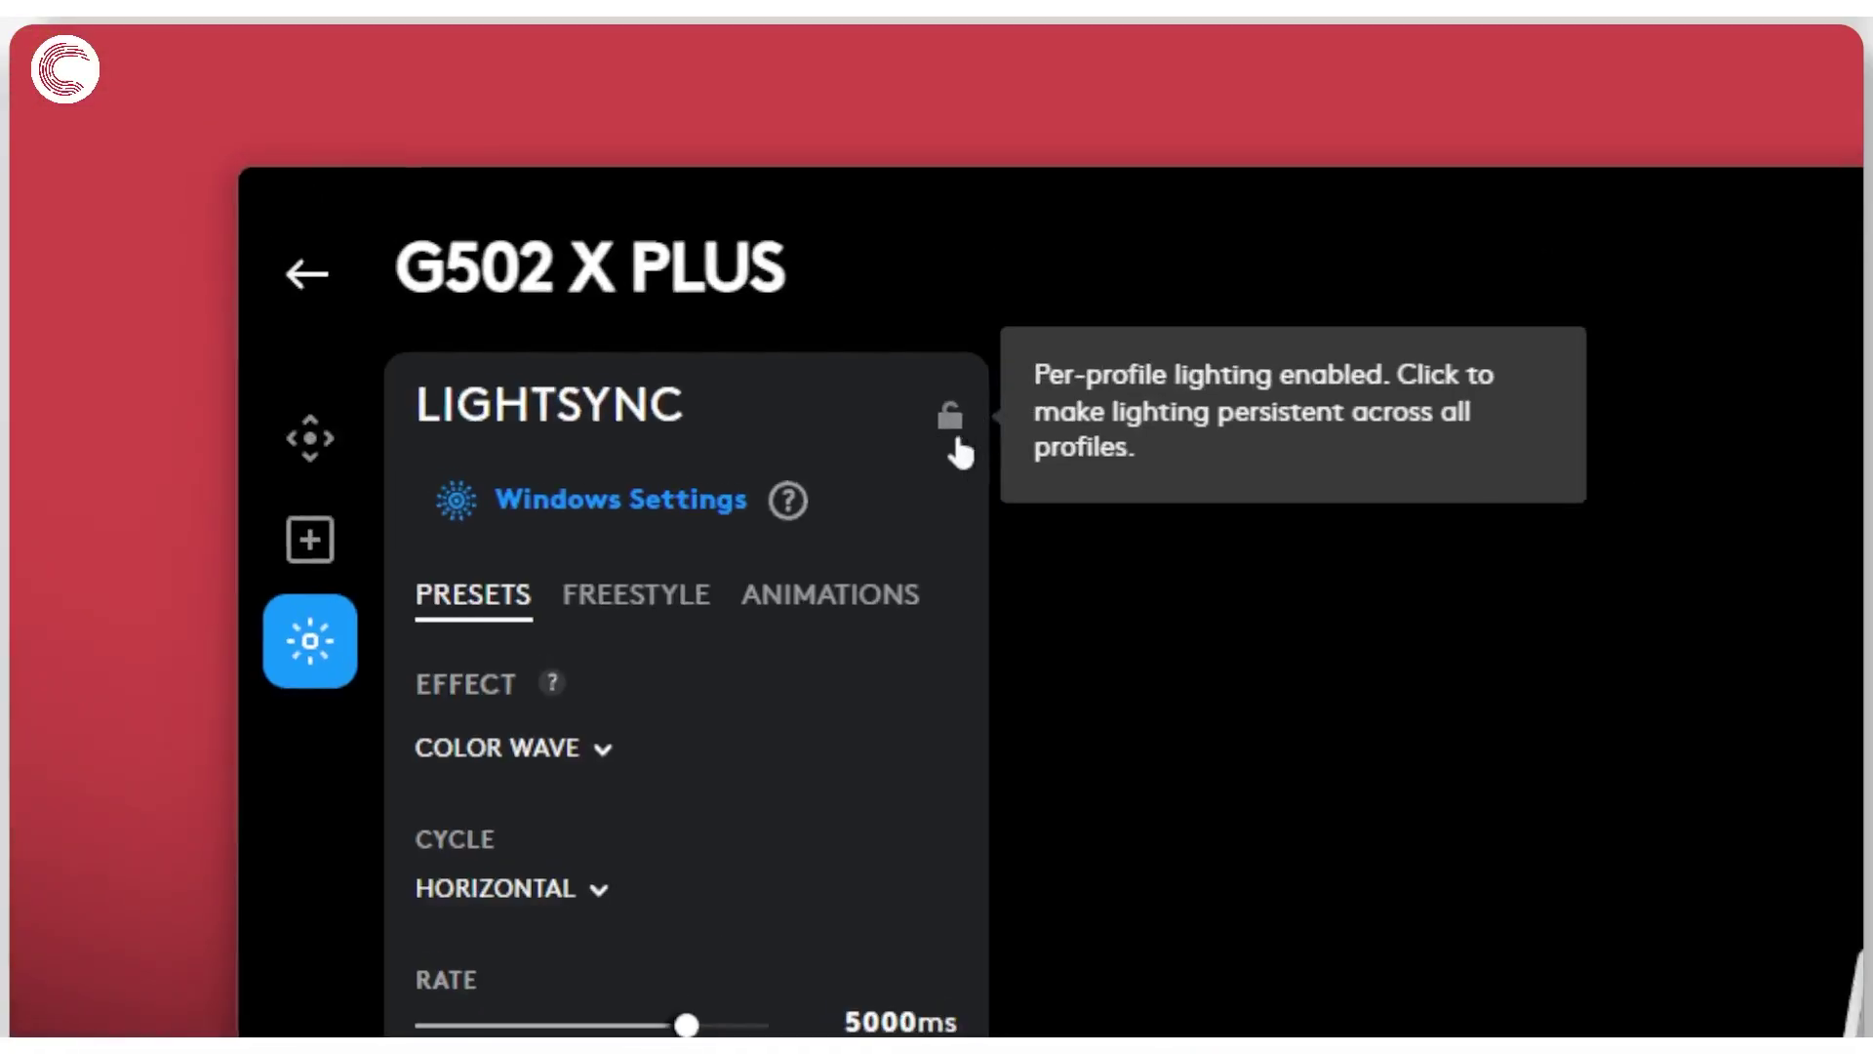
# Lock then unlock the lighting and assignment persistence locks, and show the Sensitivity (DPI) page
pyautogui.click(961, 451)
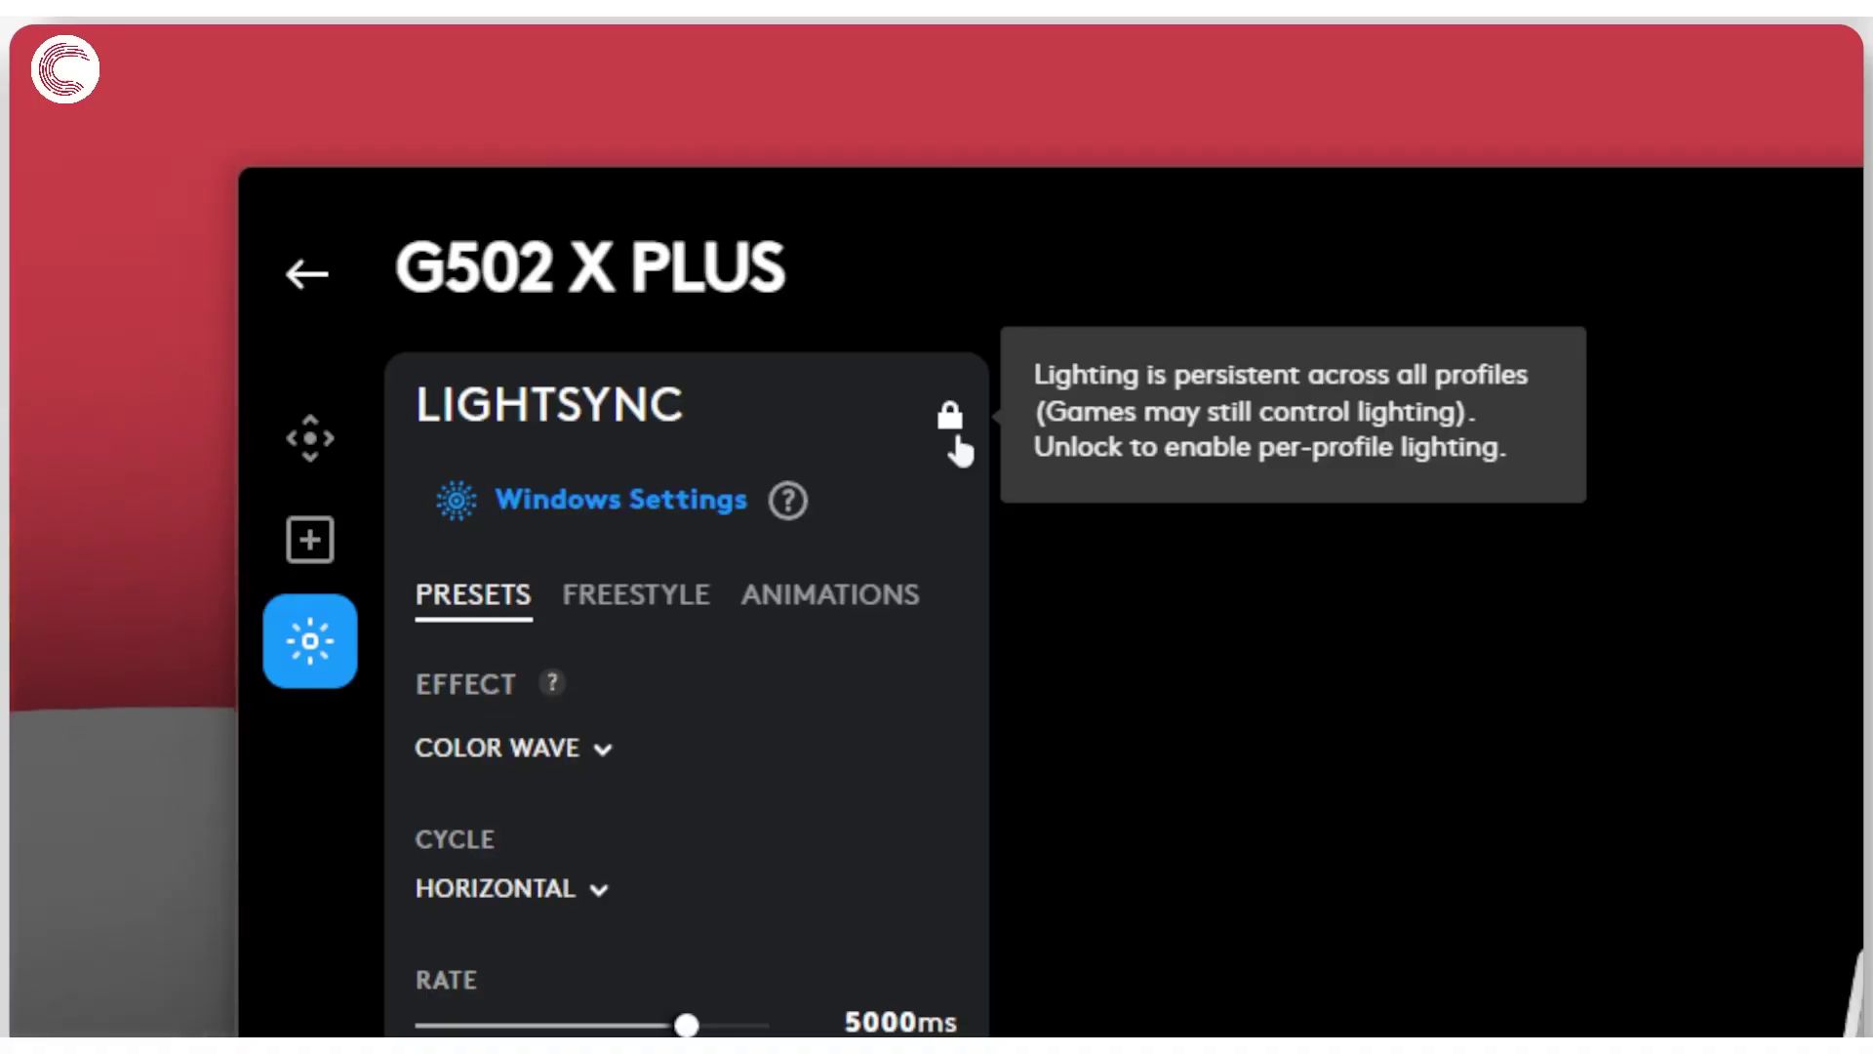
pyautogui.click(961, 451)
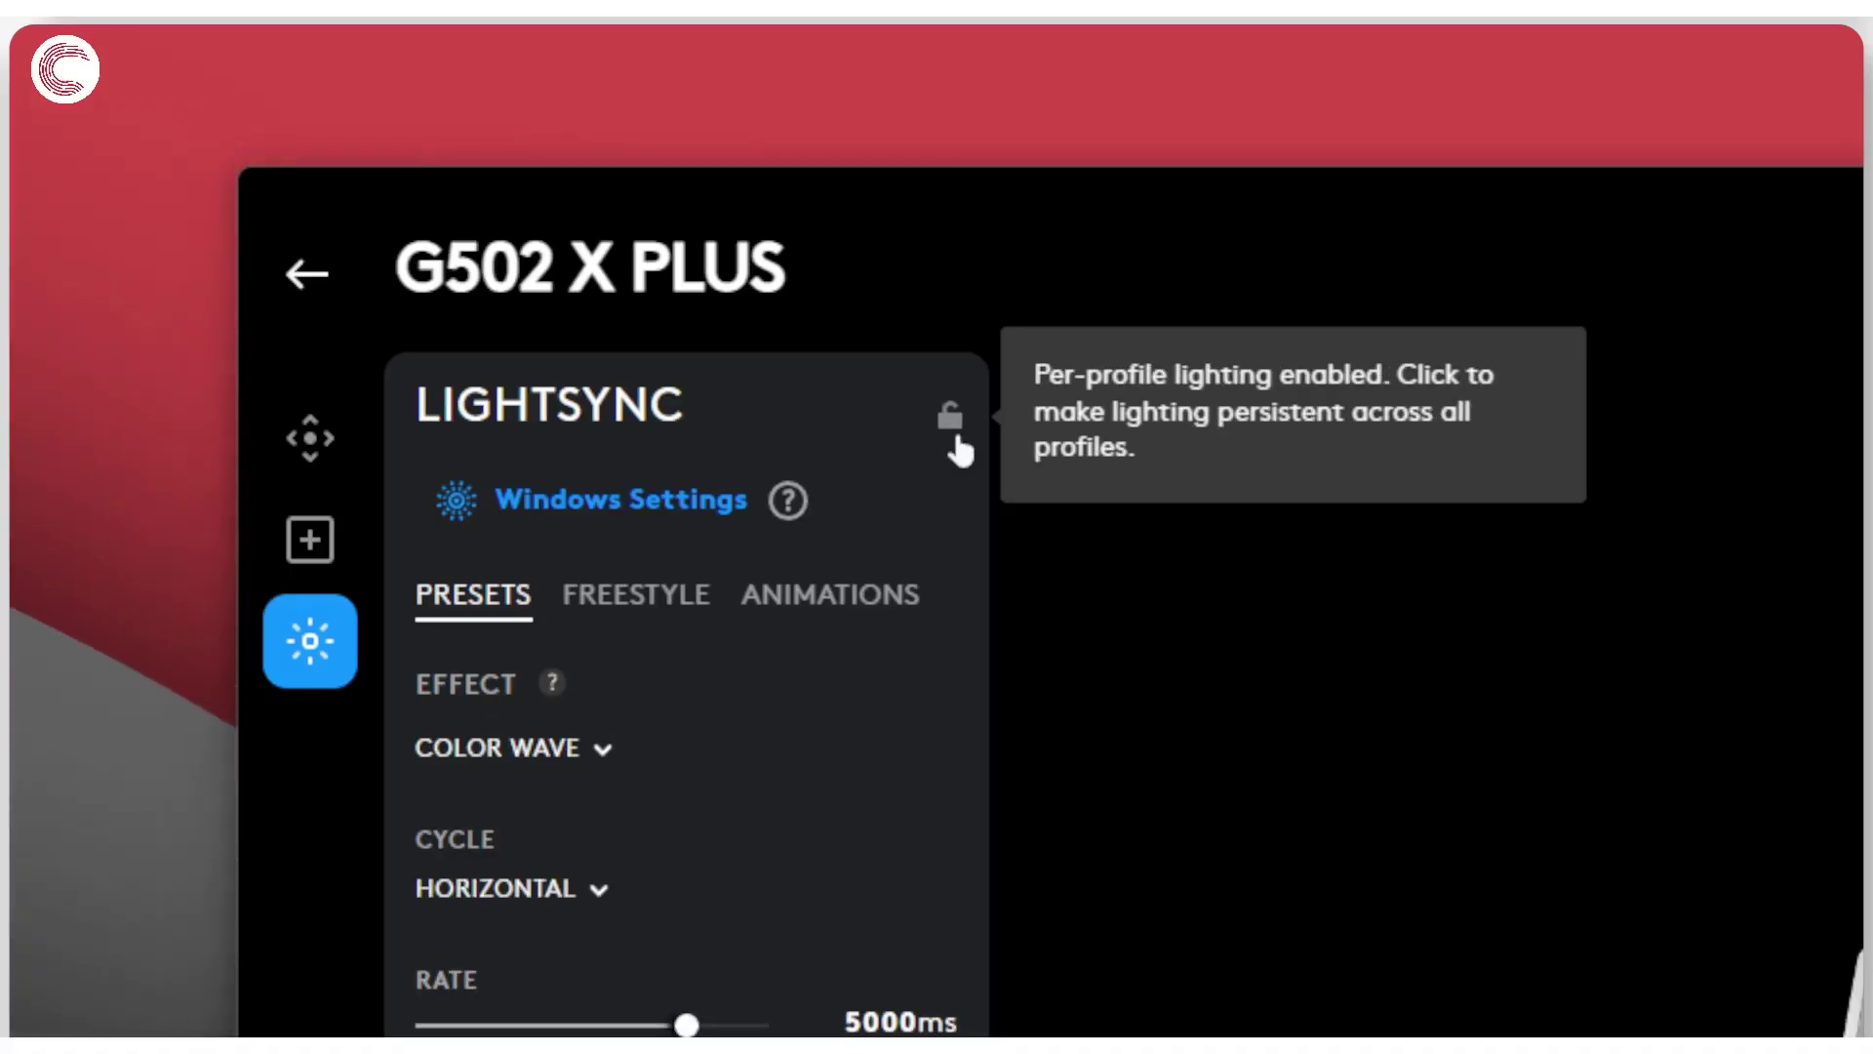
pyautogui.click(339, 553)
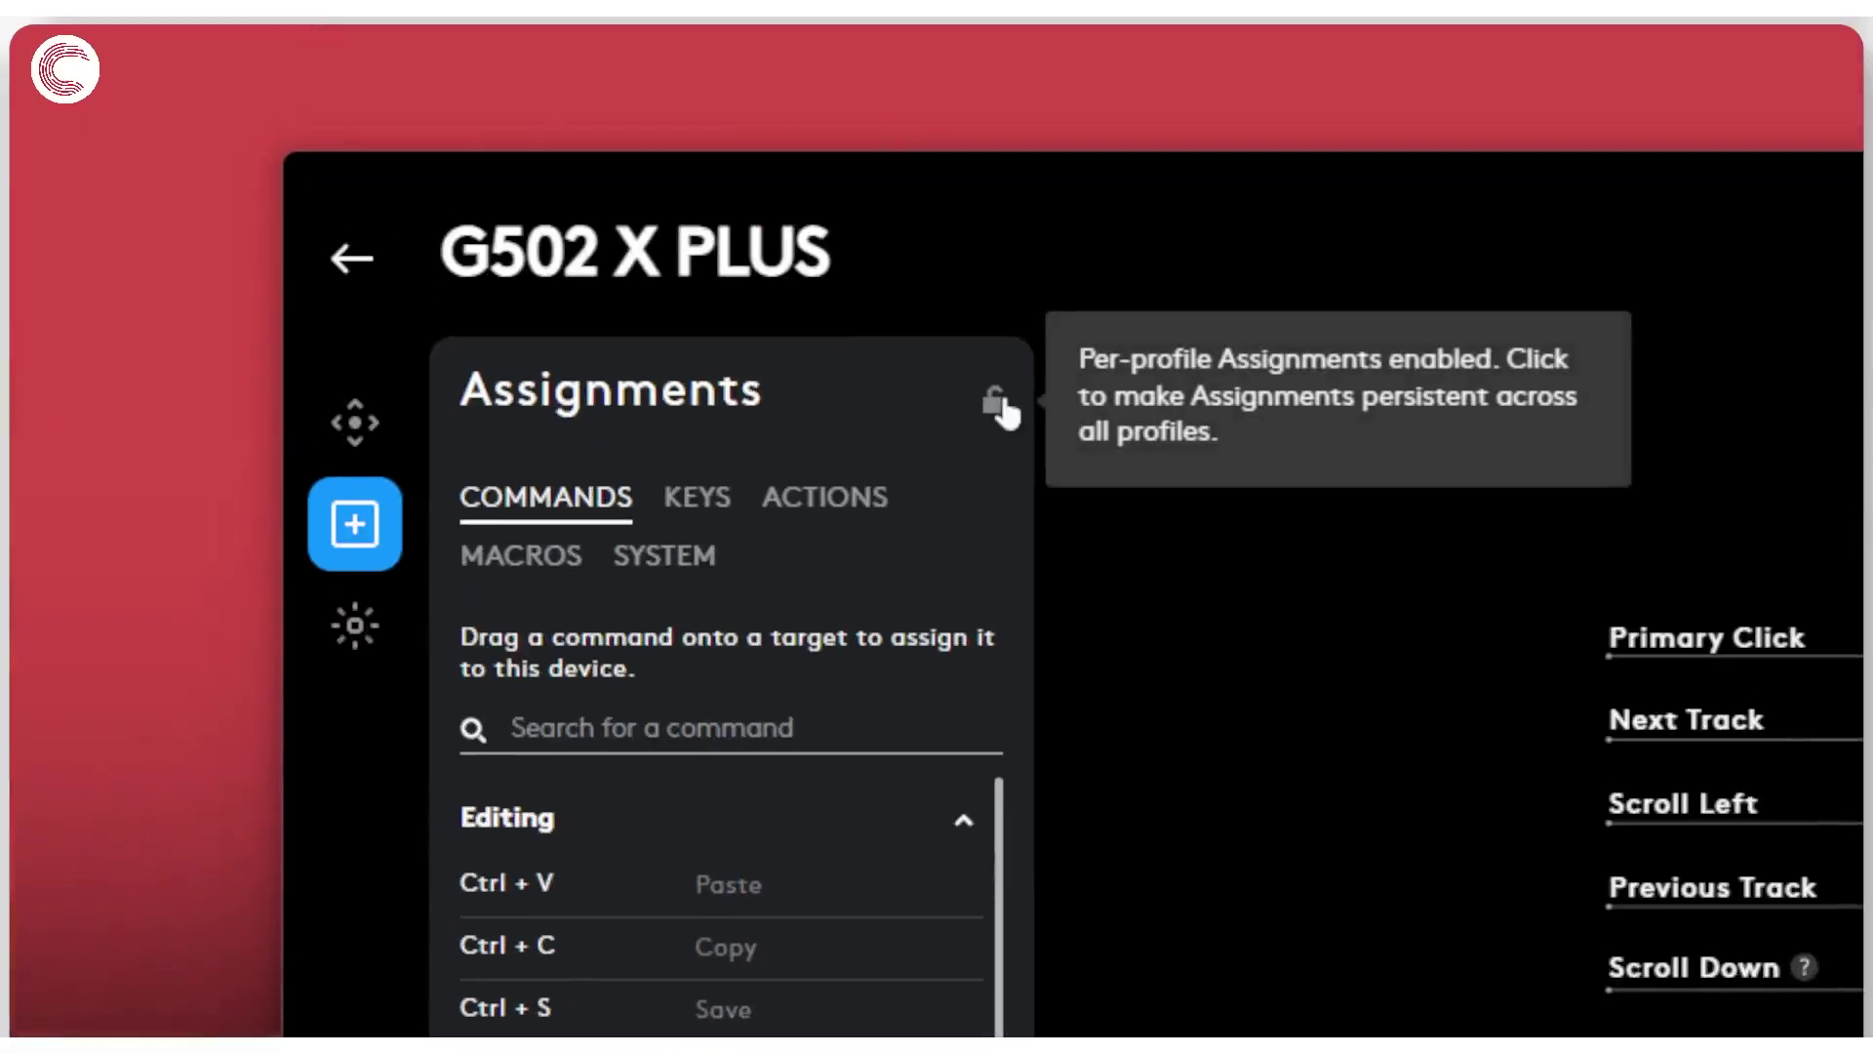
pyautogui.click(1001, 402)
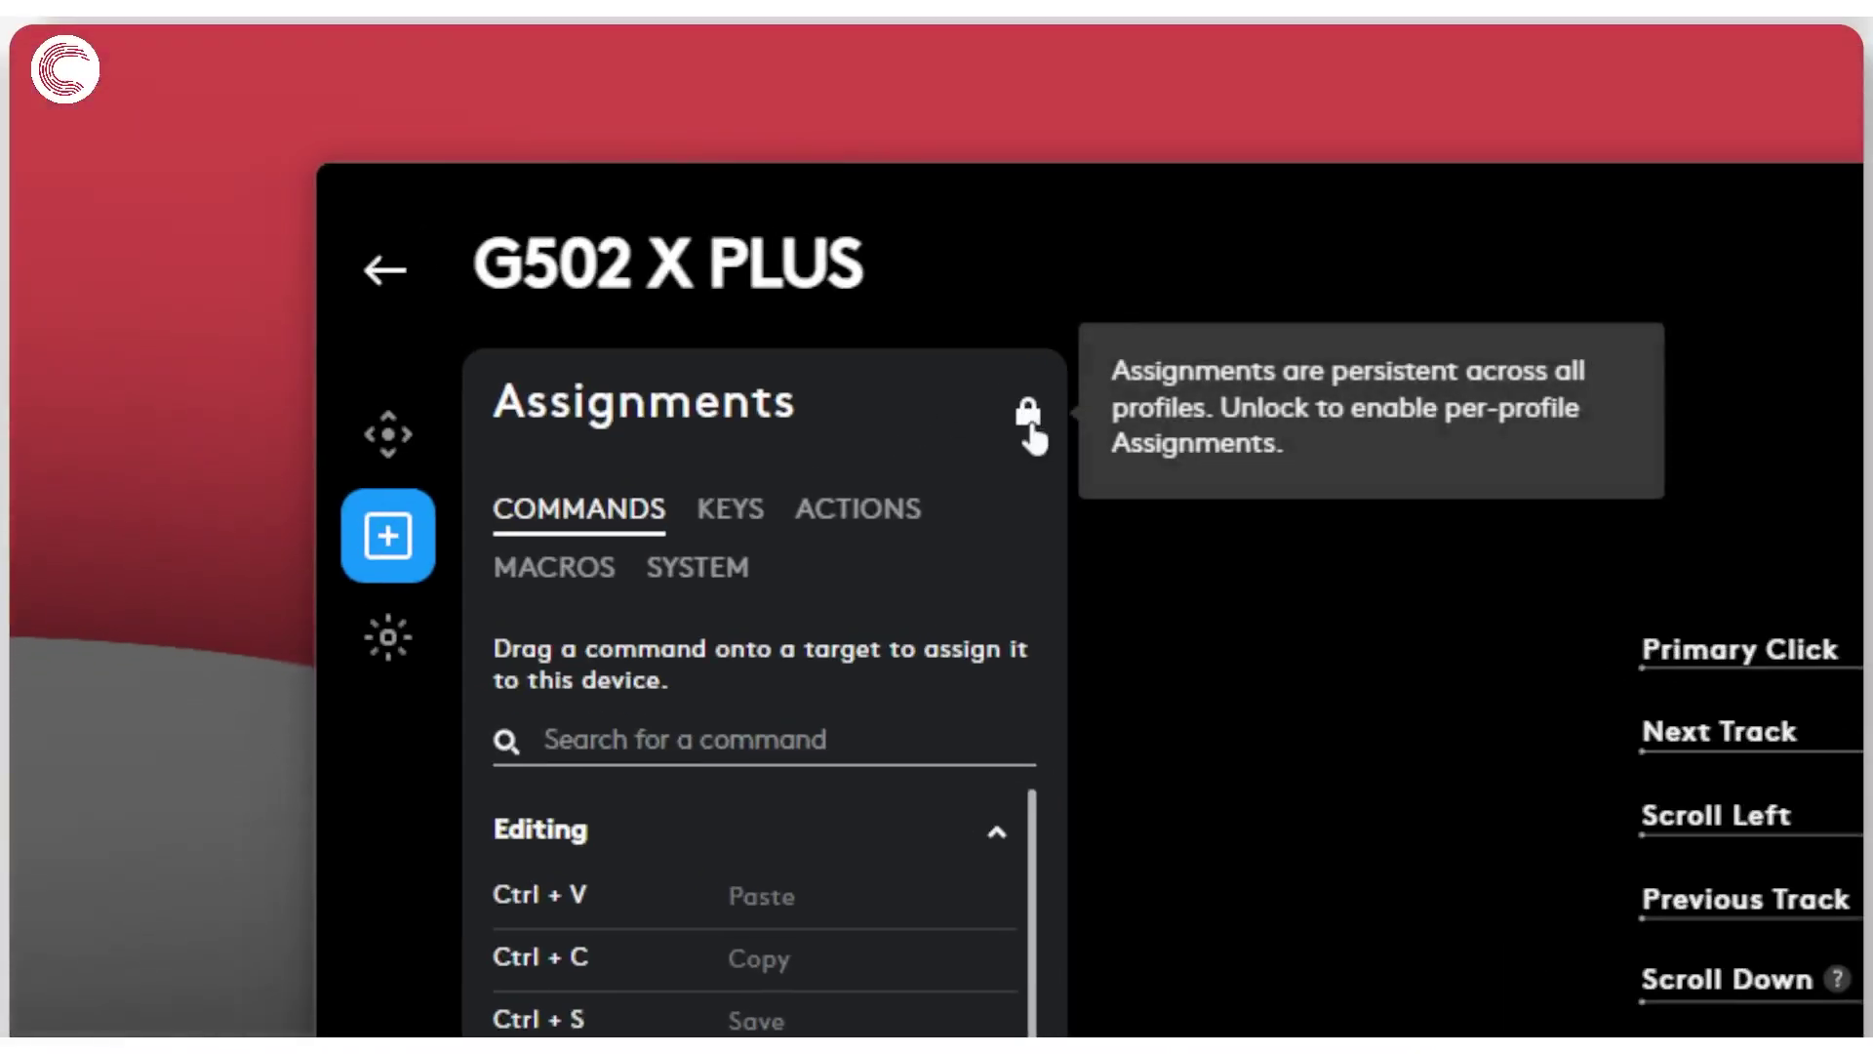
pyautogui.click(1029, 429)
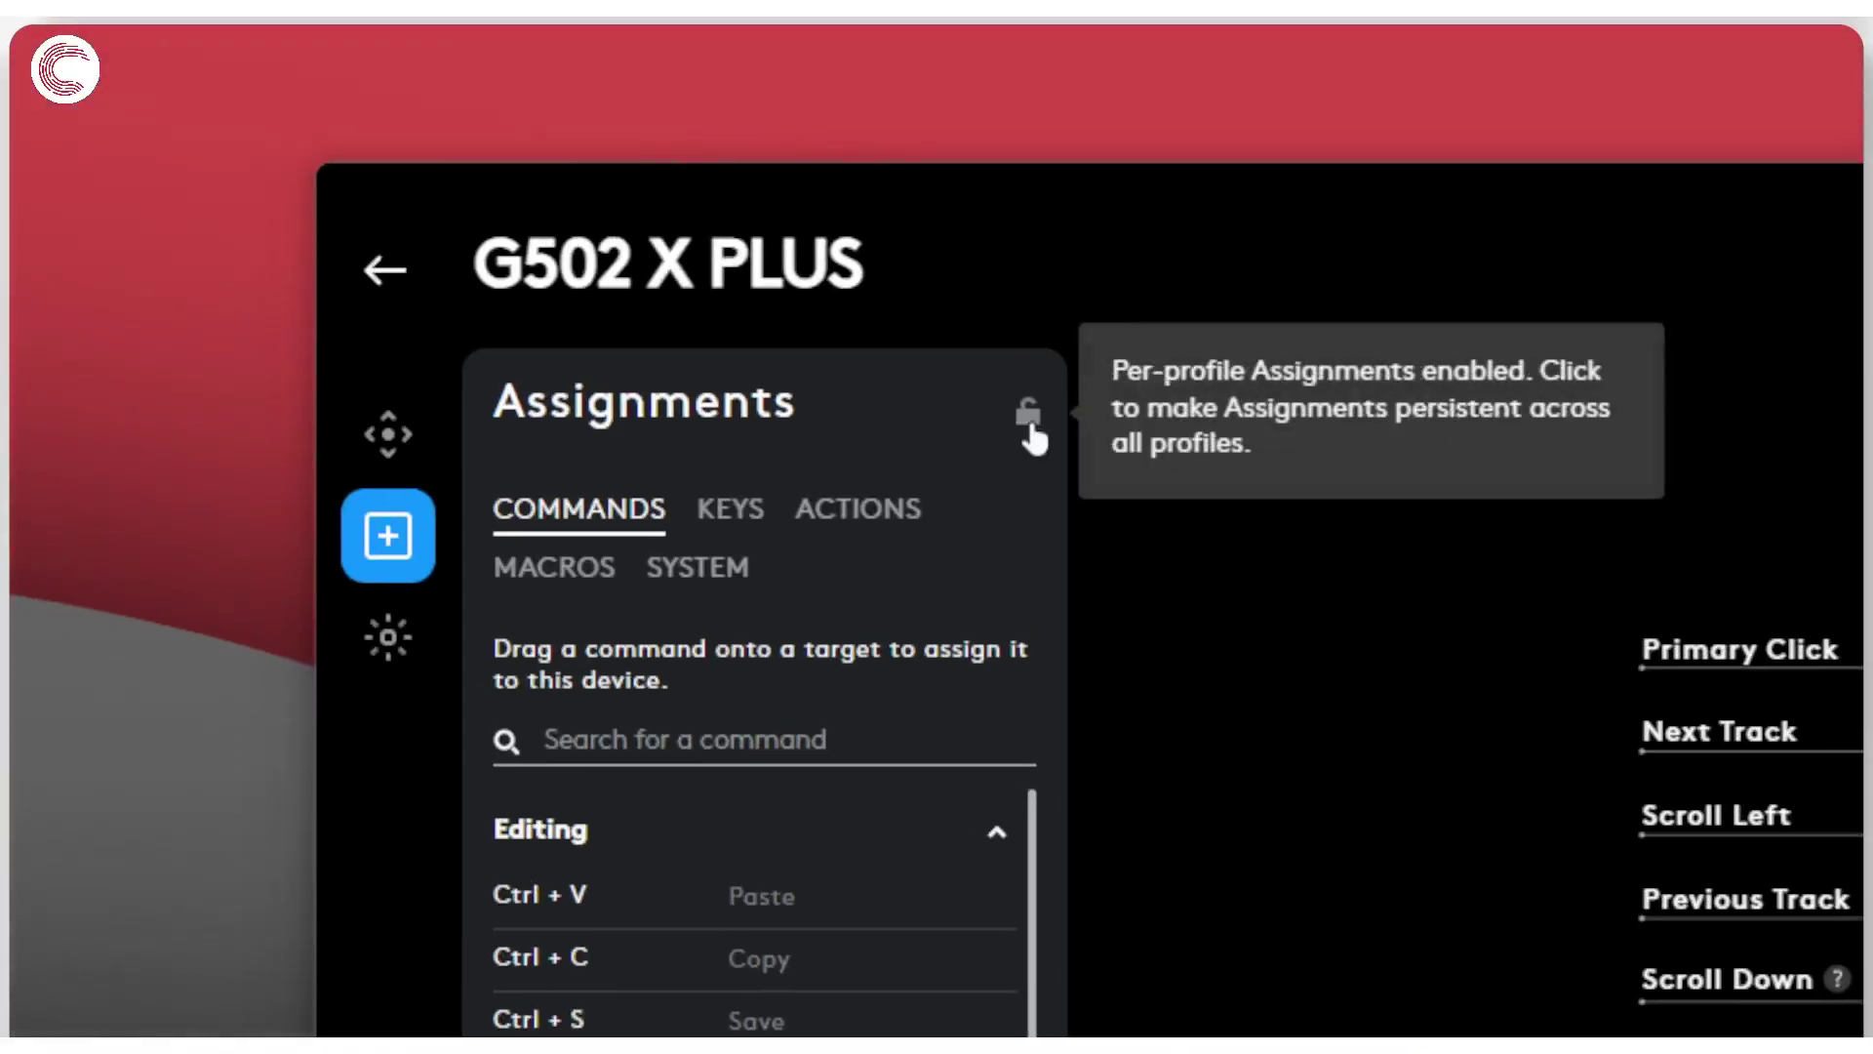
pyautogui.click(400, 431)
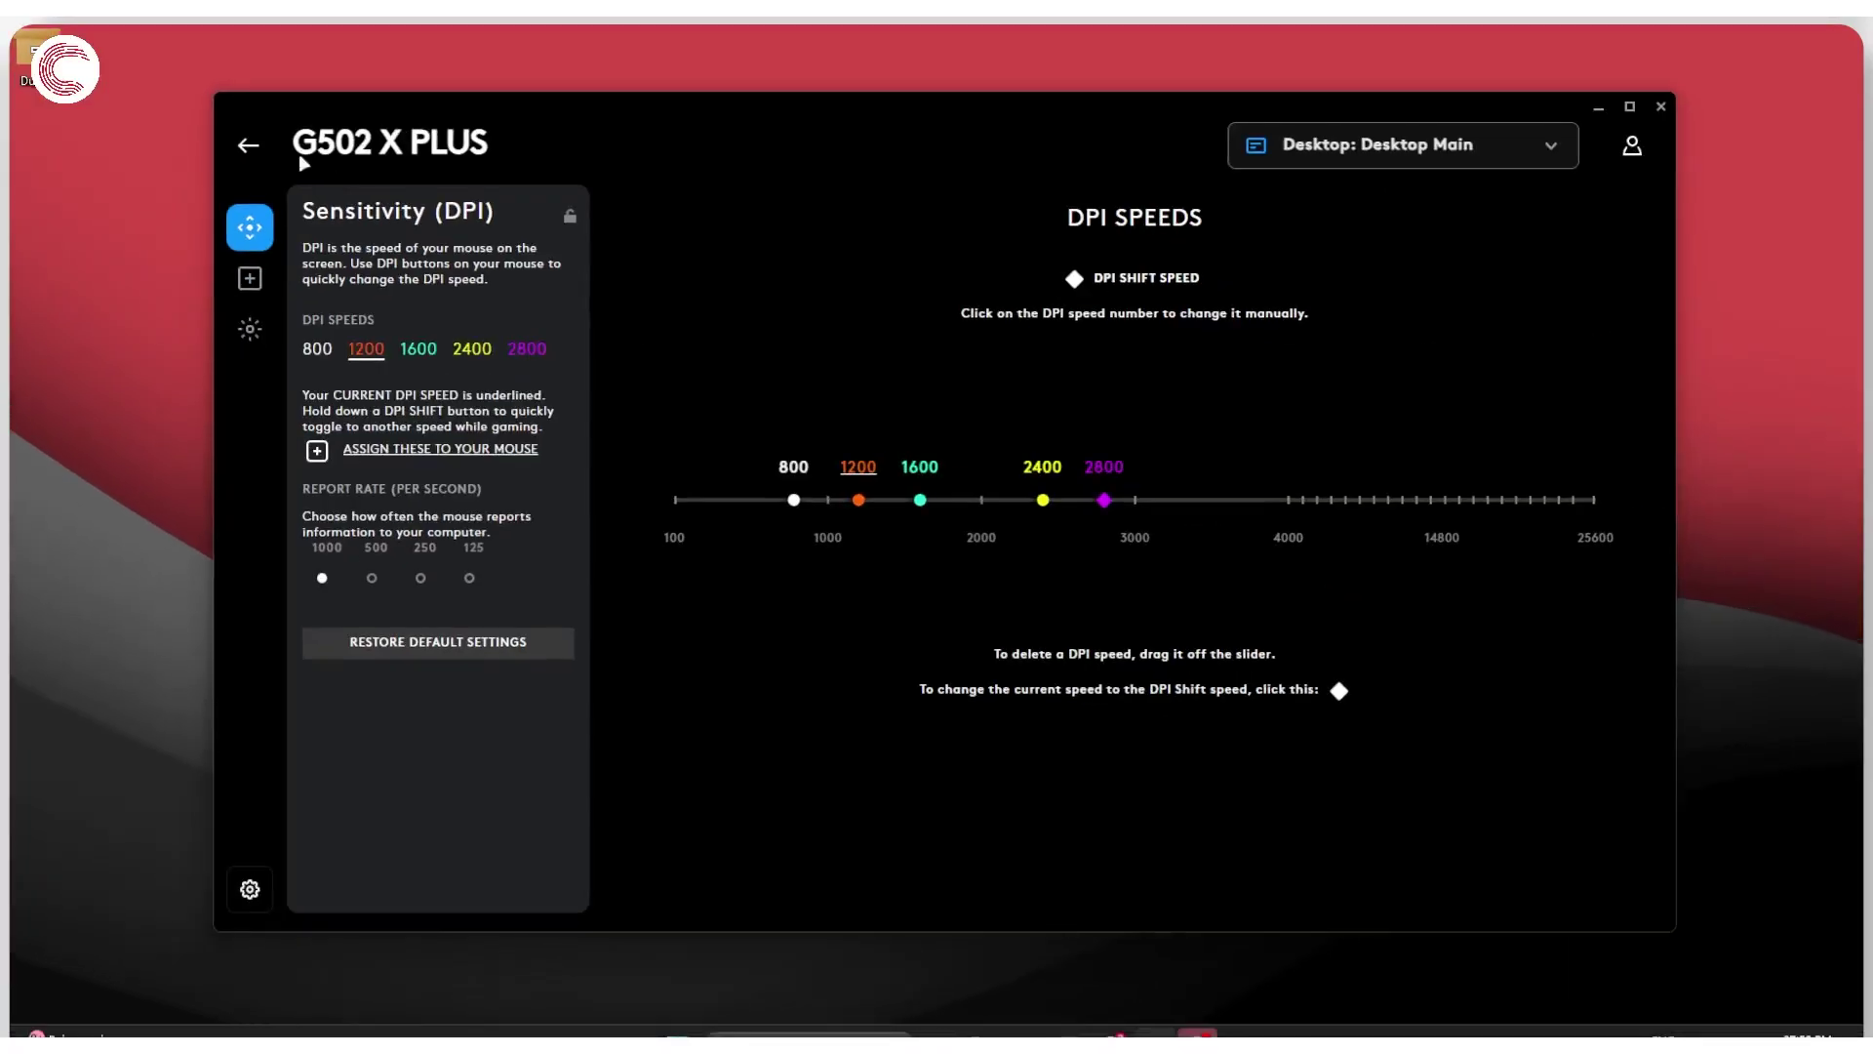
# Go back to the home screen with the G502 X PLUS card at 47% battery
pyautogui.click(254, 151)
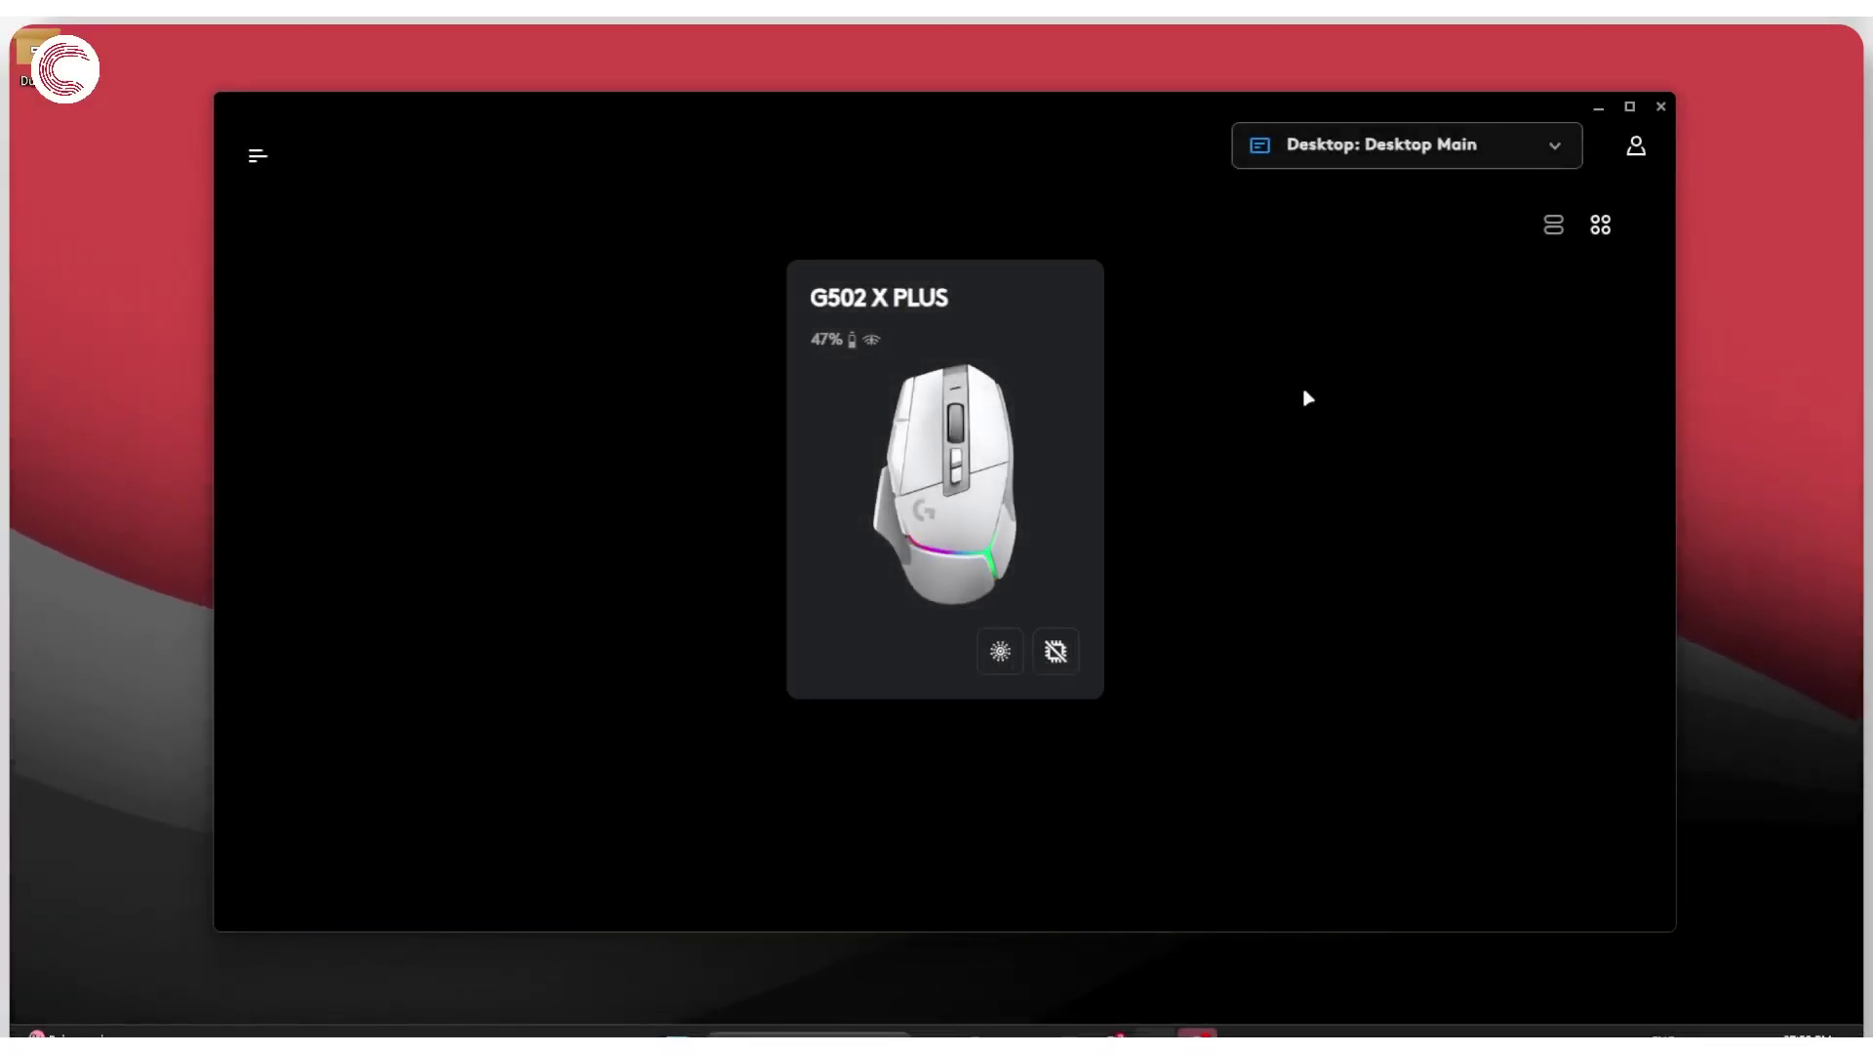